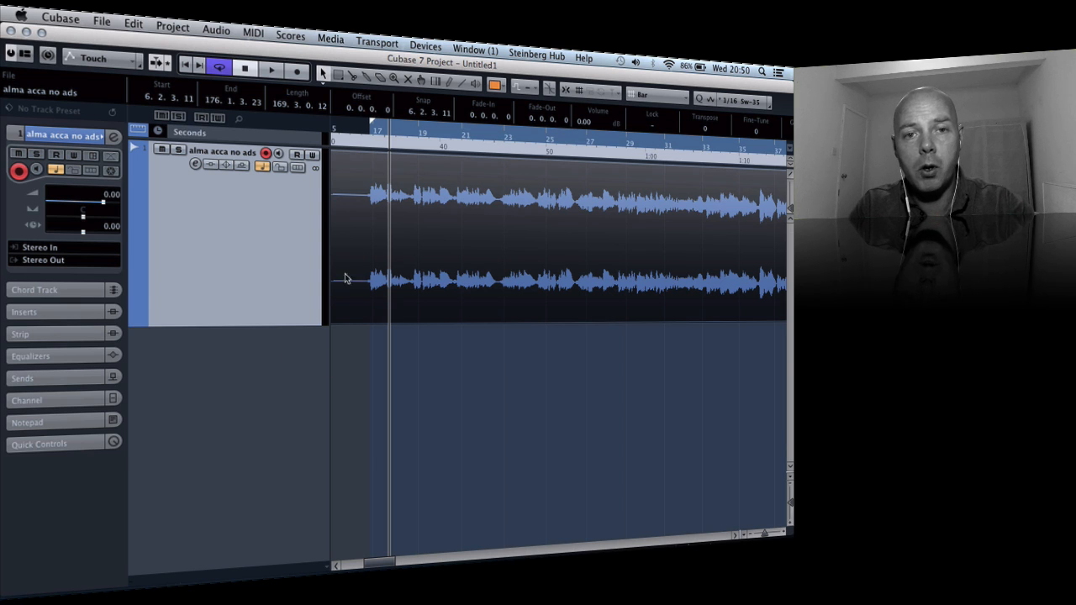
Step: Play the dry vocal from around bar 17 and stop after a few bars
left_click(371, 126)
key("space")
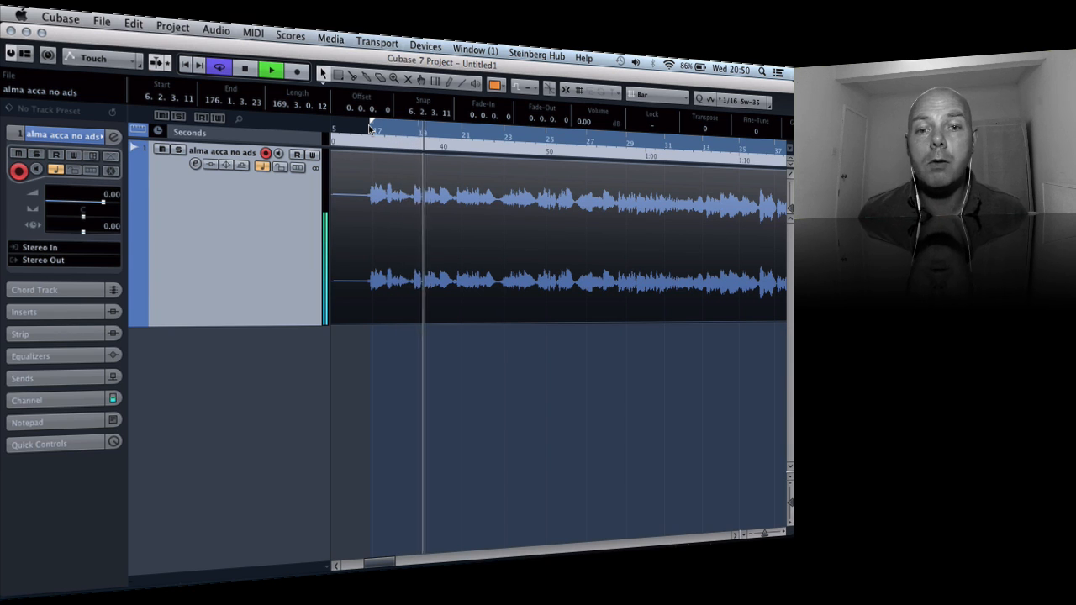
key("space")
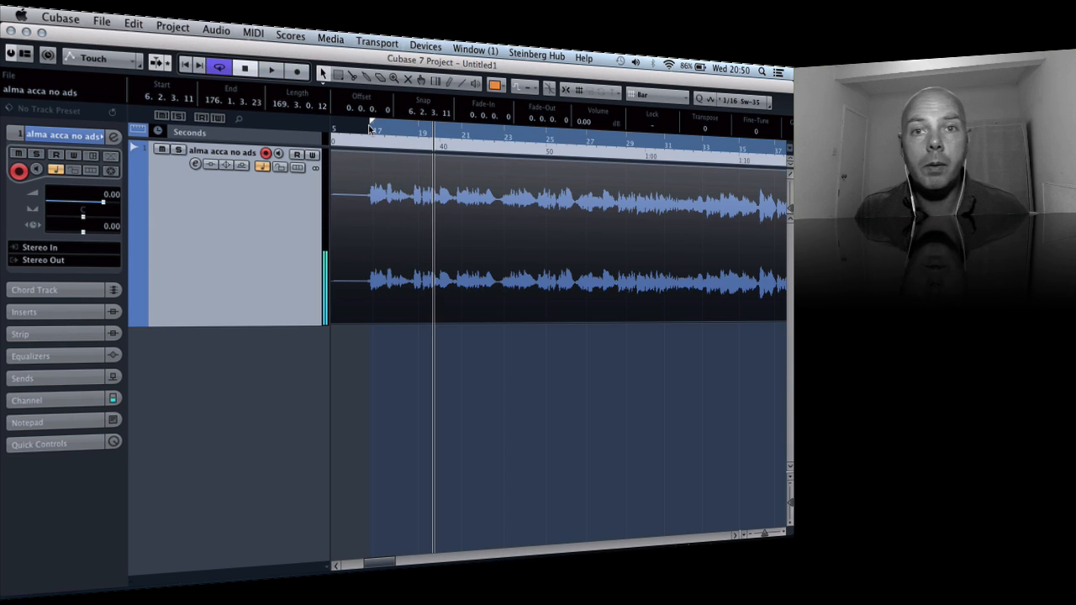
Step: Open the vocal track's channel settings and load the RoomWorks reverb in its first insert slot
left_click(195, 164)
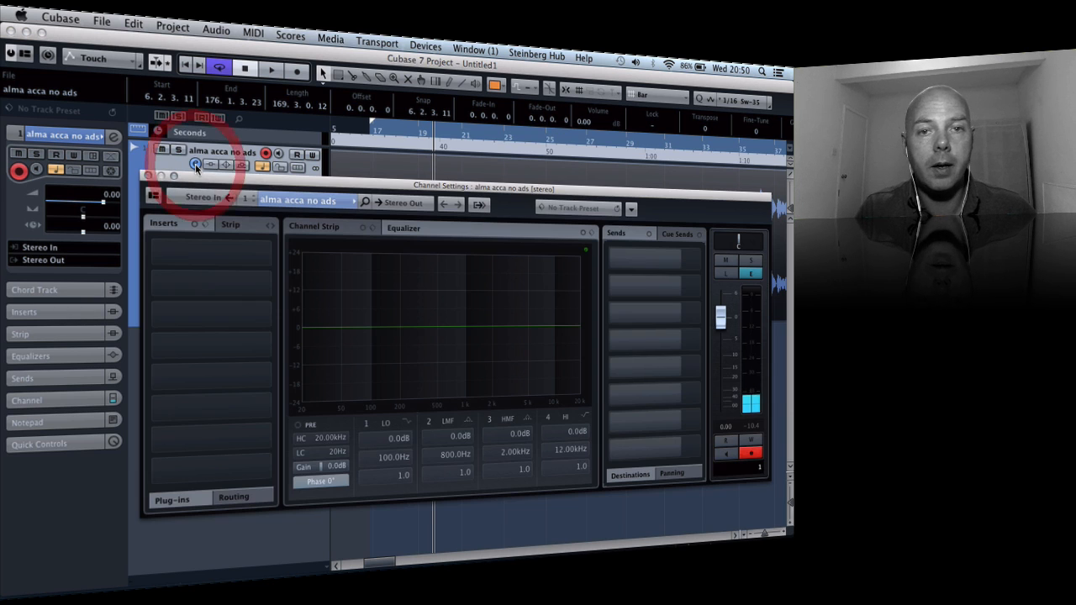
left_click(255, 254)
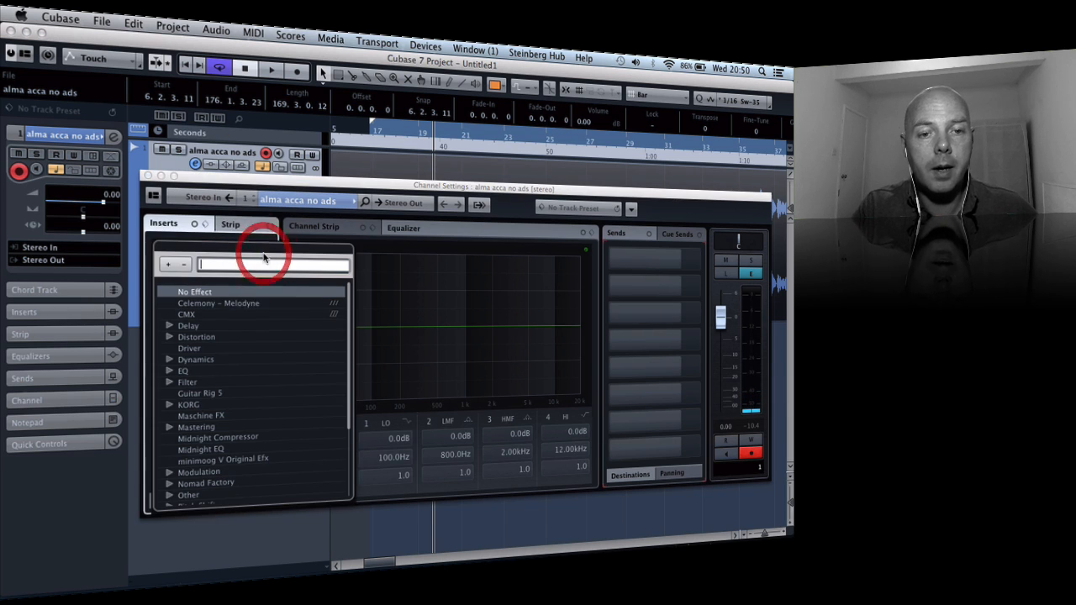
type("reve")
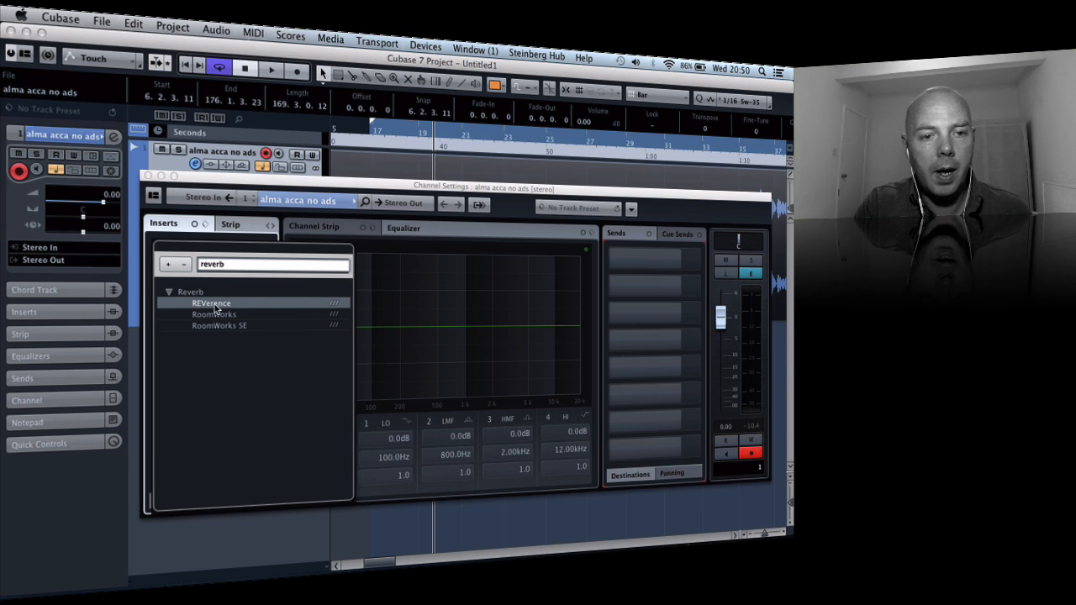
type("rb")
left_click(213, 314)
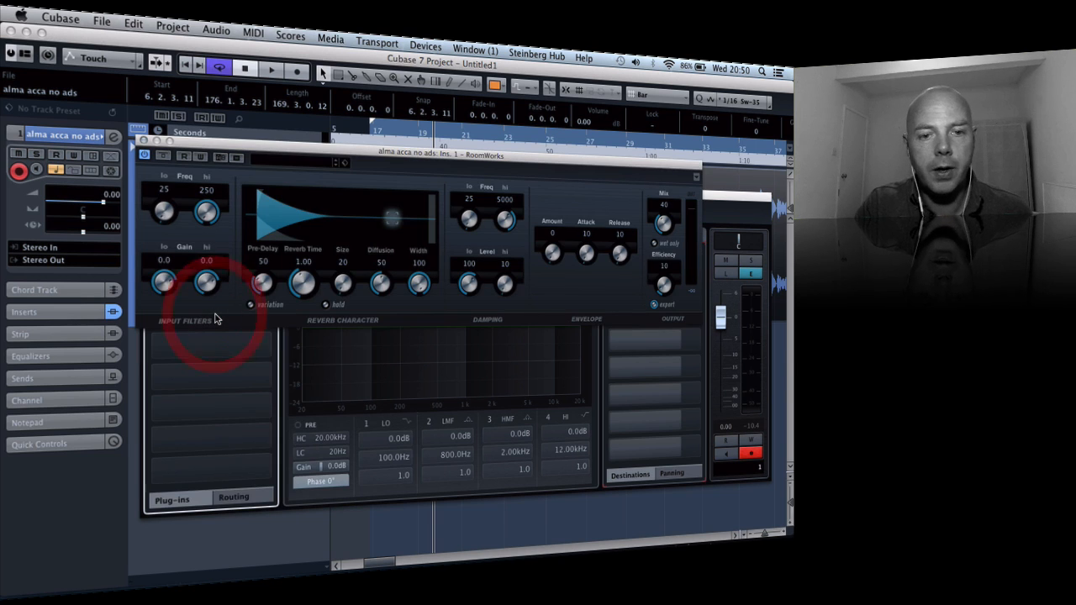
Step: Set RoomWorks' Reverb Time to 3.86, Diffusion to 84 and Size to 206
left_click_drag(308, 281, 312, 220)
left_click_drag(387, 282, 388, 237)
left_click_drag(340, 280, 344, 177)
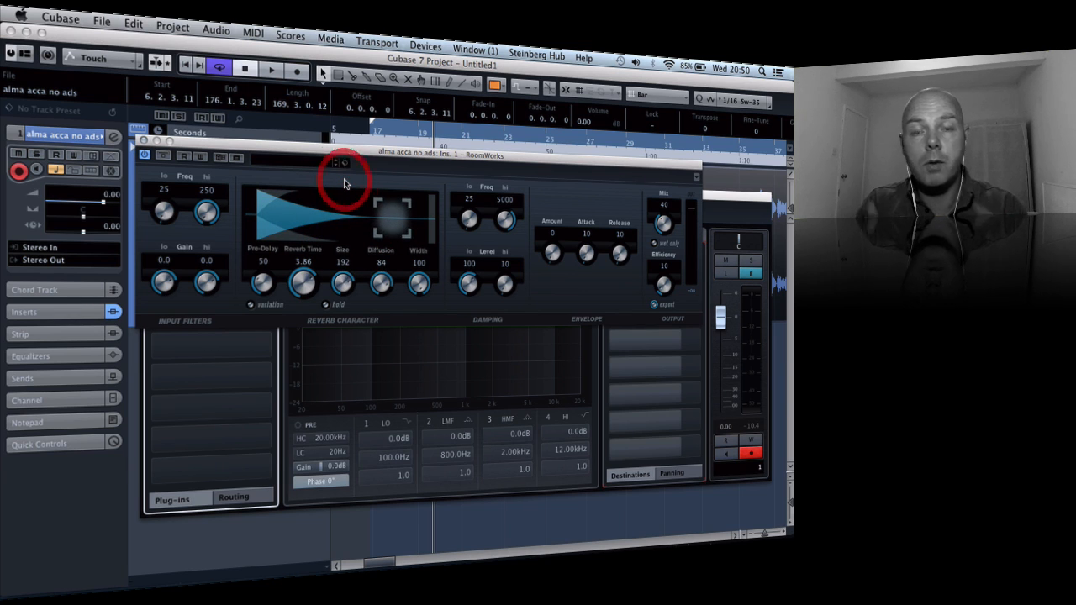
left_click(343, 279)
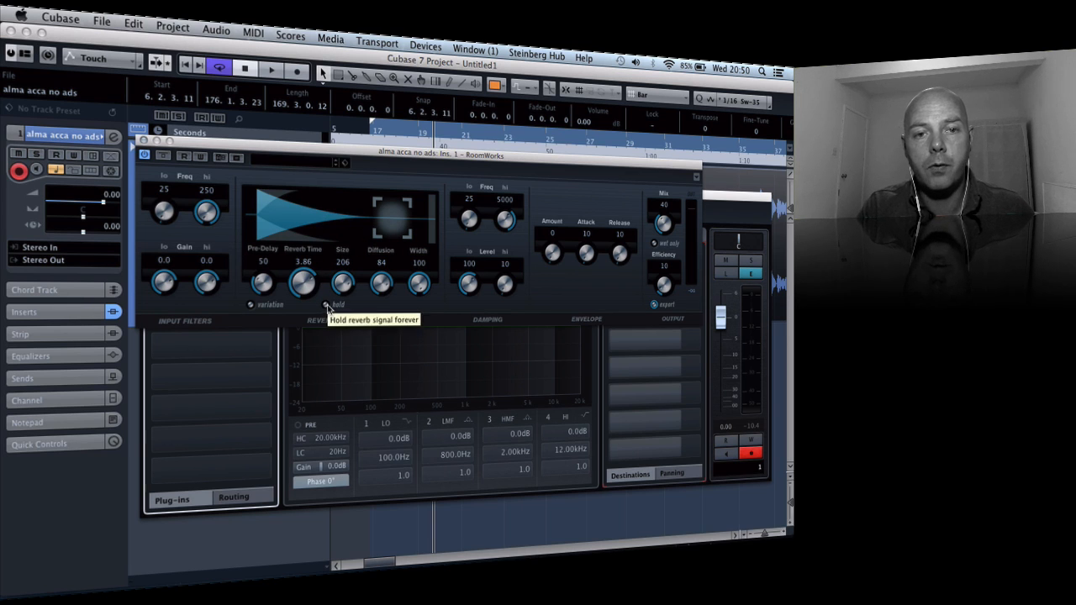
Step: Clear the view by moving the RoomWorks window down and closing Channel Settings, and play the vocal from just before bar 17
left_click_drag(315, 155, 312, 275)
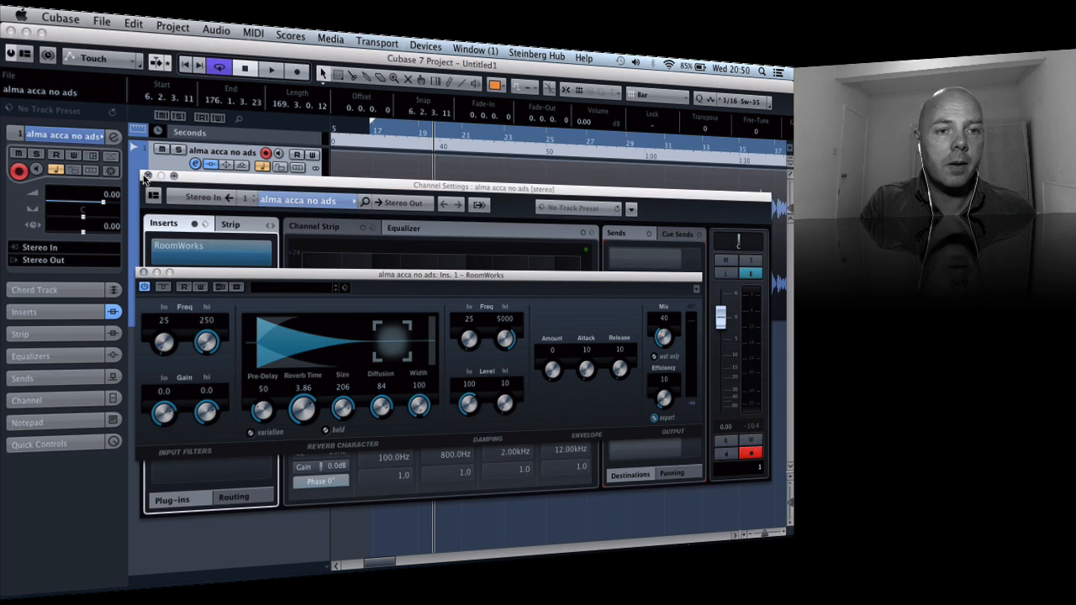
left_click(146, 176)
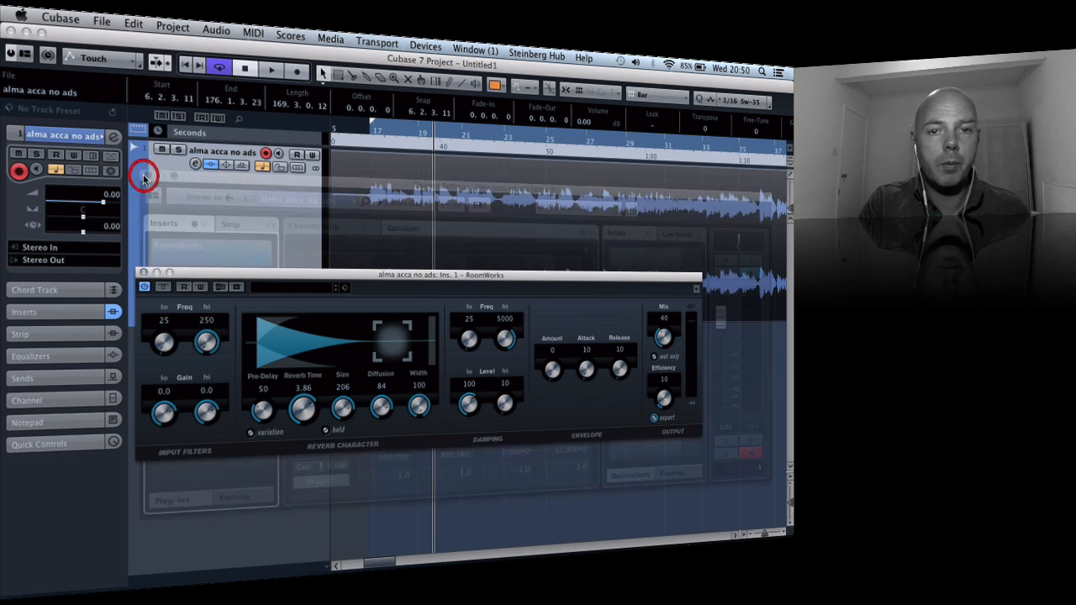
left_click(362, 133)
key("space")
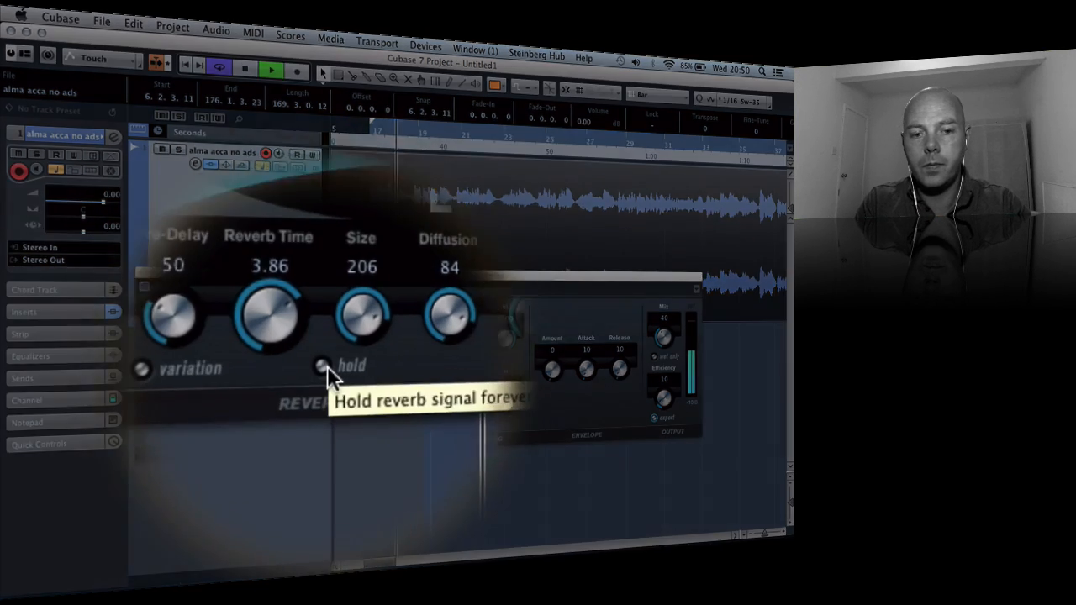
Step: Freeze the reverb tail with Hold during playback, release it, and repeat the freeze on a replay from around bar 17
left_click(325, 430)
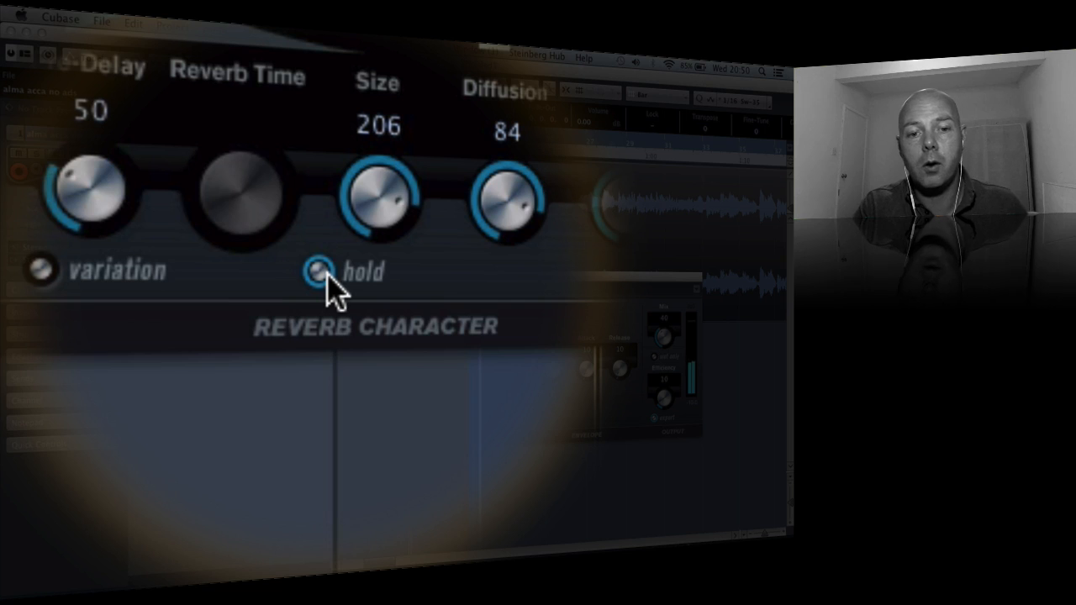
left_click(324, 276)
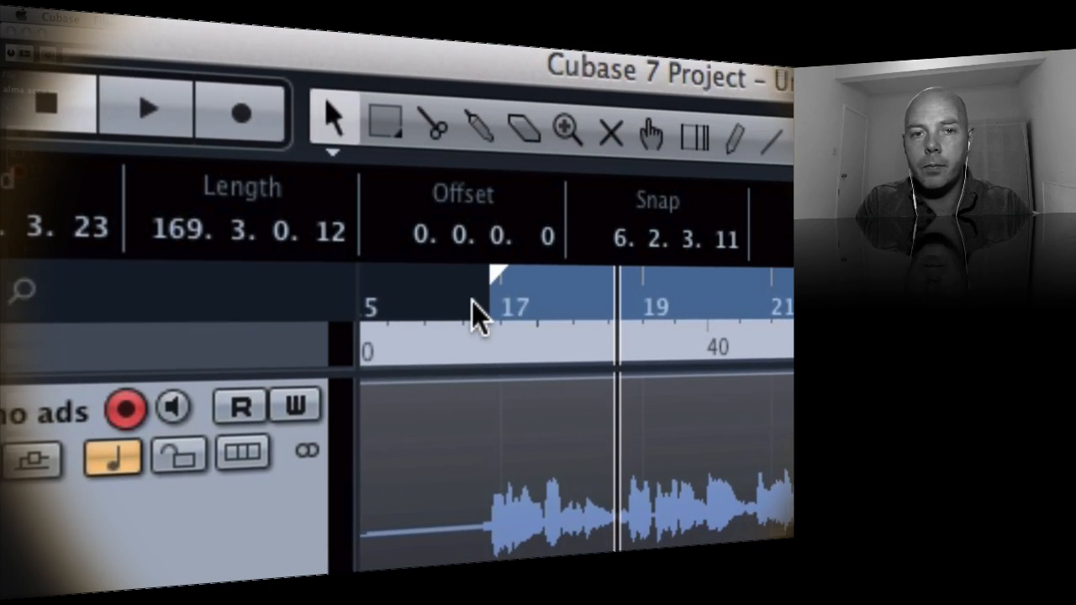
left_click(472, 304)
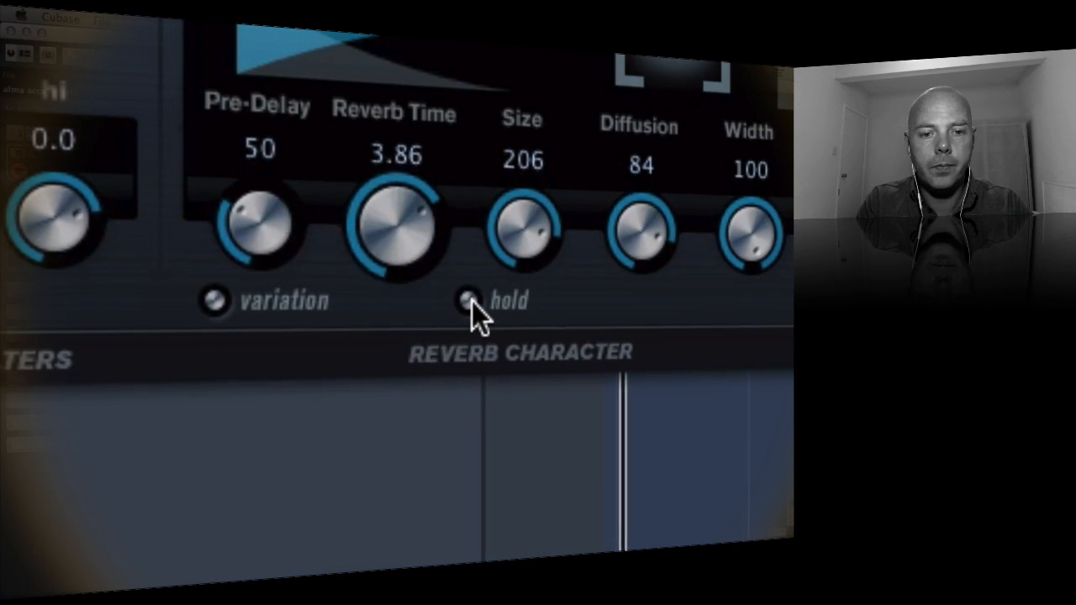
left_click(96, 412)
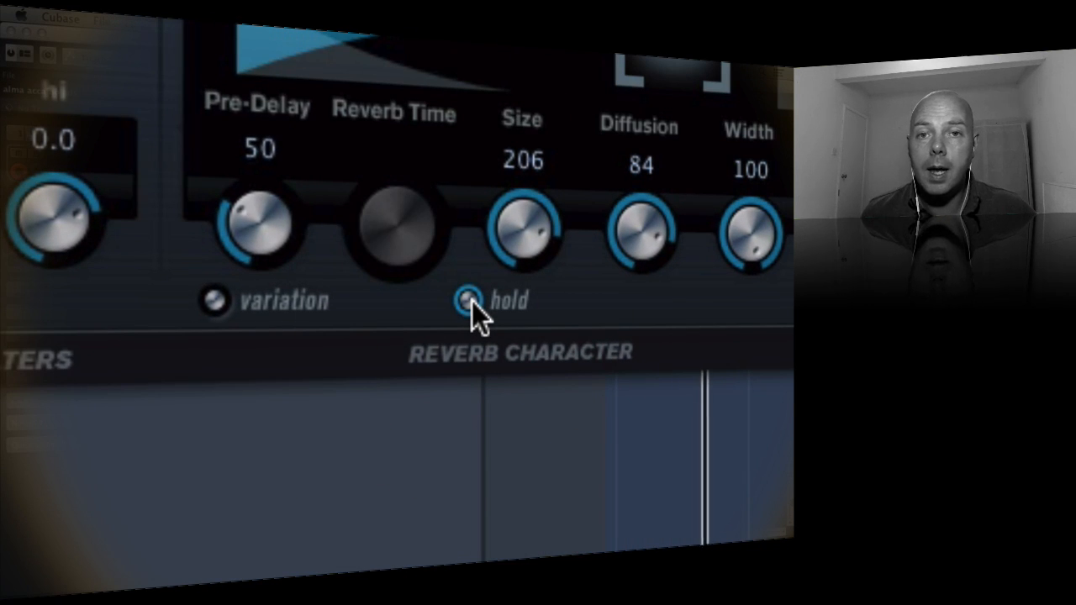
Step: Set RoomWorks' high damping frequency to 22000, enable wet only, and switch Hold off
double_click(472, 301)
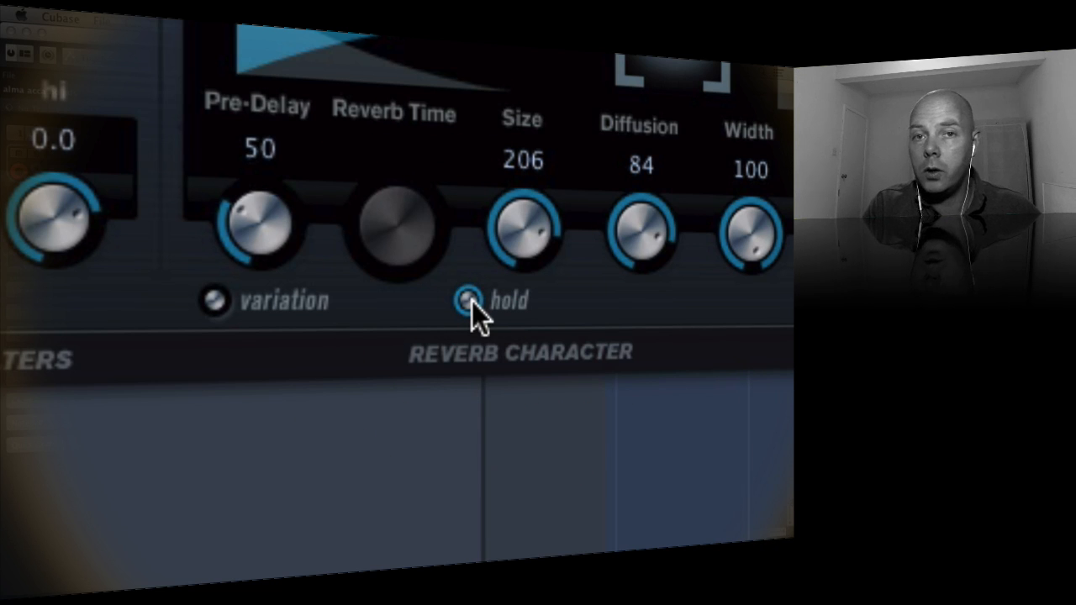
double_click(472, 301)
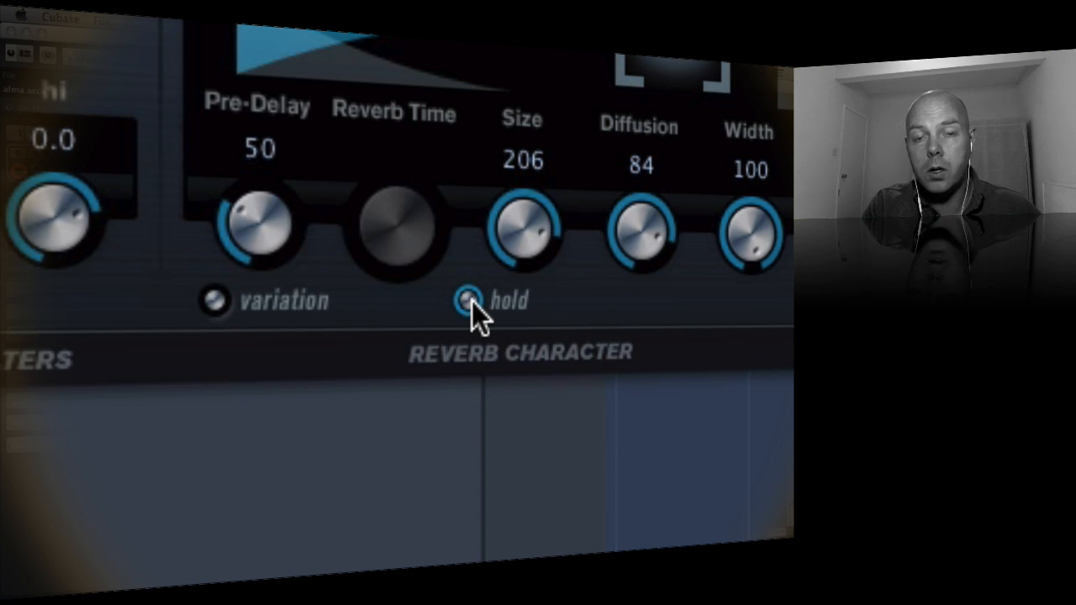
left_click(468, 301)
left_click(468, 301)
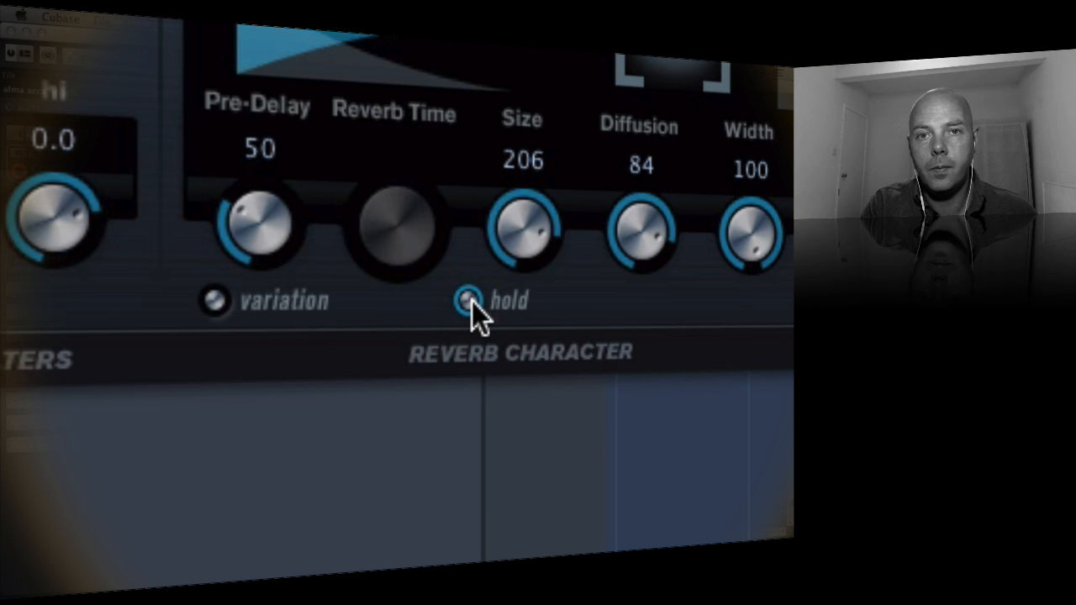
left_click(468, 301)
left_click(470, 301)
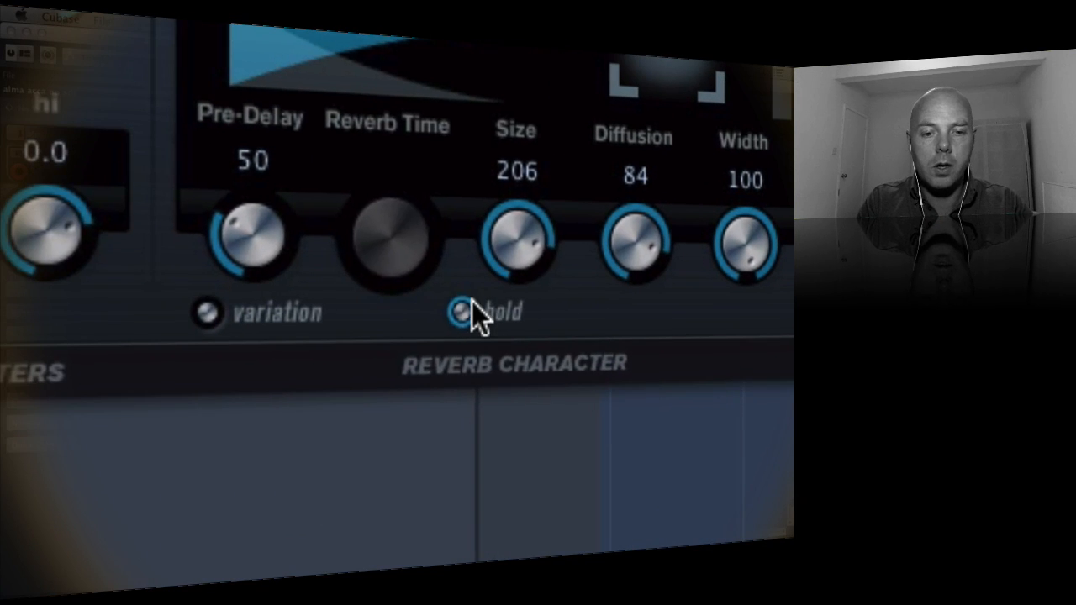
left_click(472, 302)
left_click(471, 302)
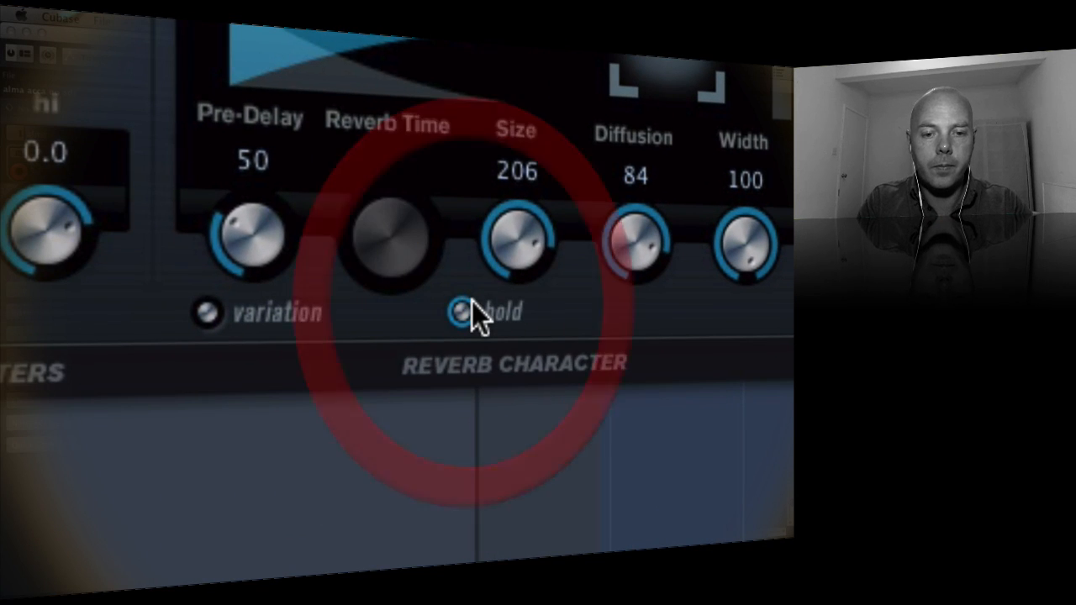
double_click(472, 302)
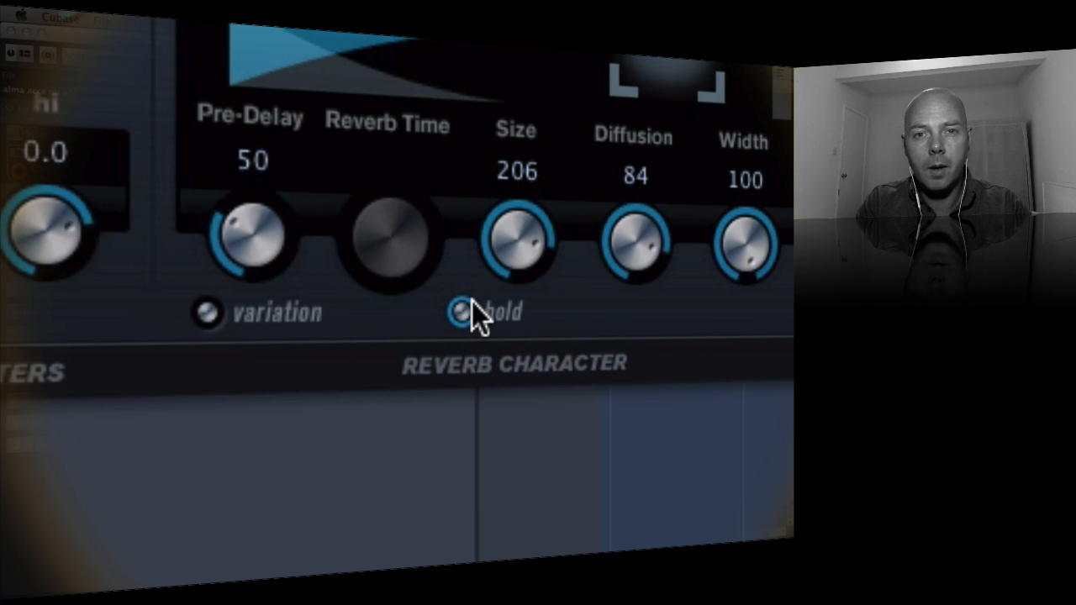
left_click(472, 302)
left_click(471, 301)
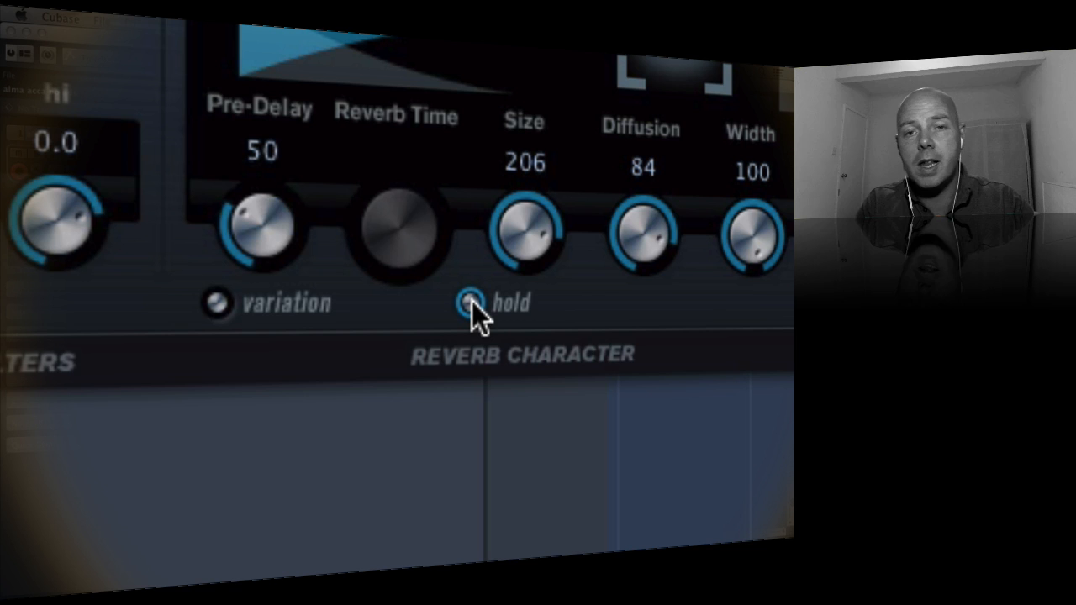
left_click(472, 301)
left_click(472, 301)
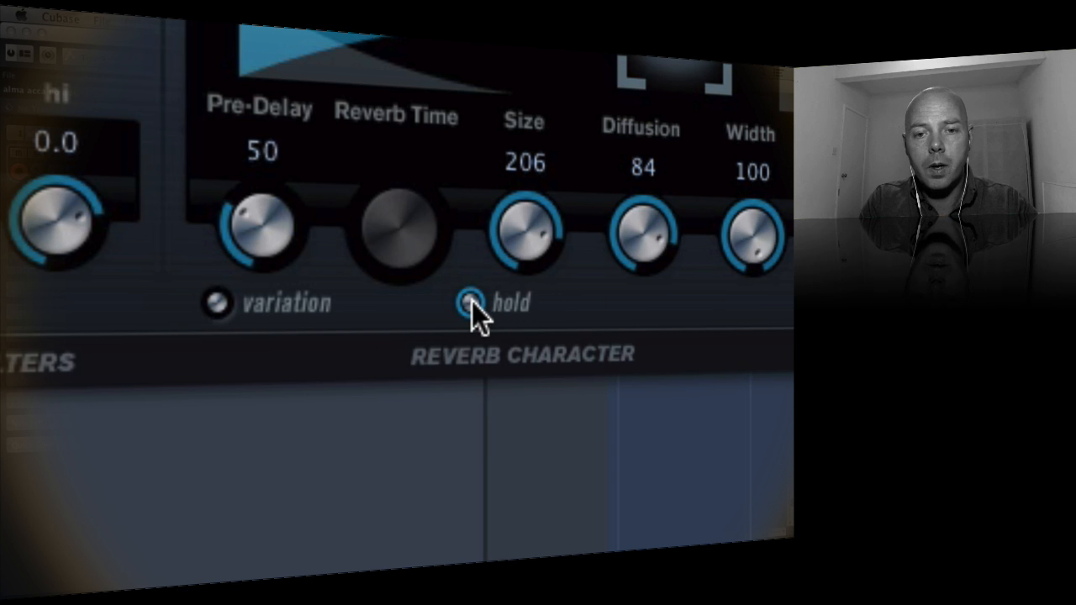
left_click(472, 301)
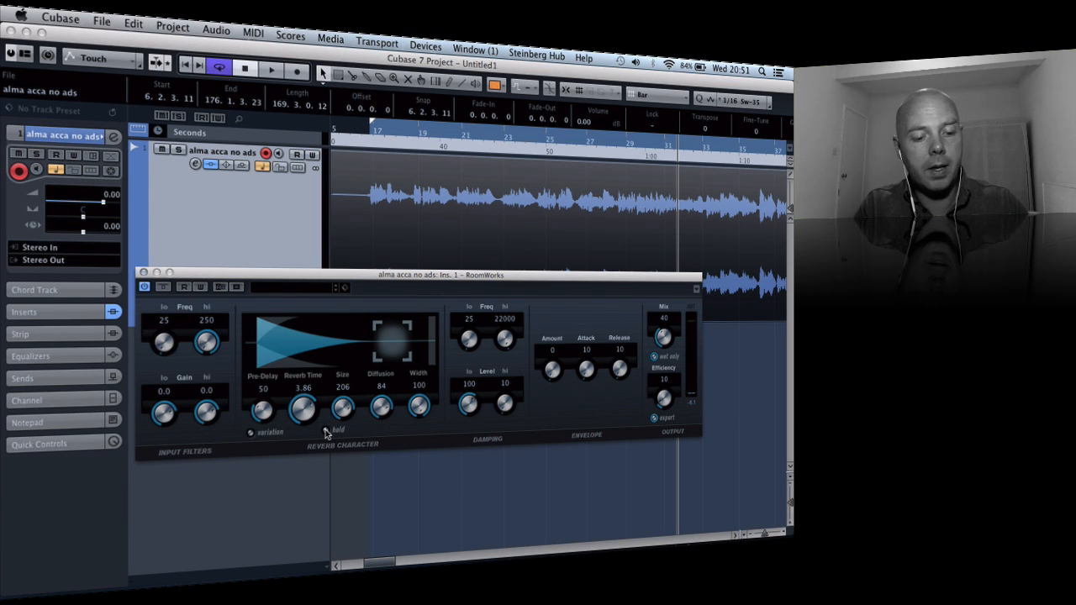
Step: Show the automation track for RoomWorks' Hold parameter, close the plug-in window, and enable automation read on that track
right_click(325, 430)
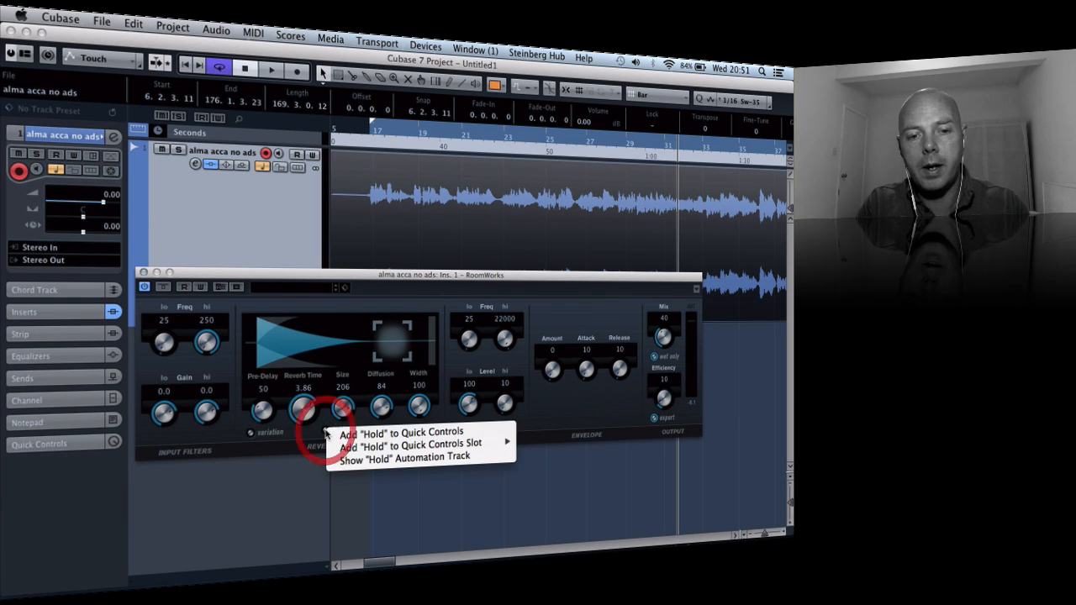
left_click(385, 461)
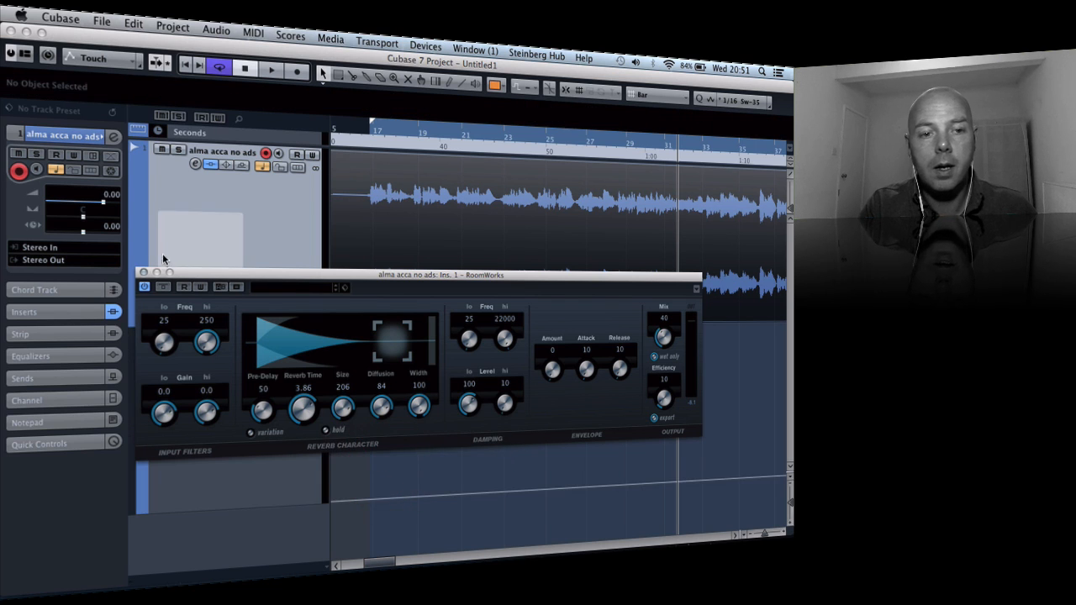
left_click(145, 280)
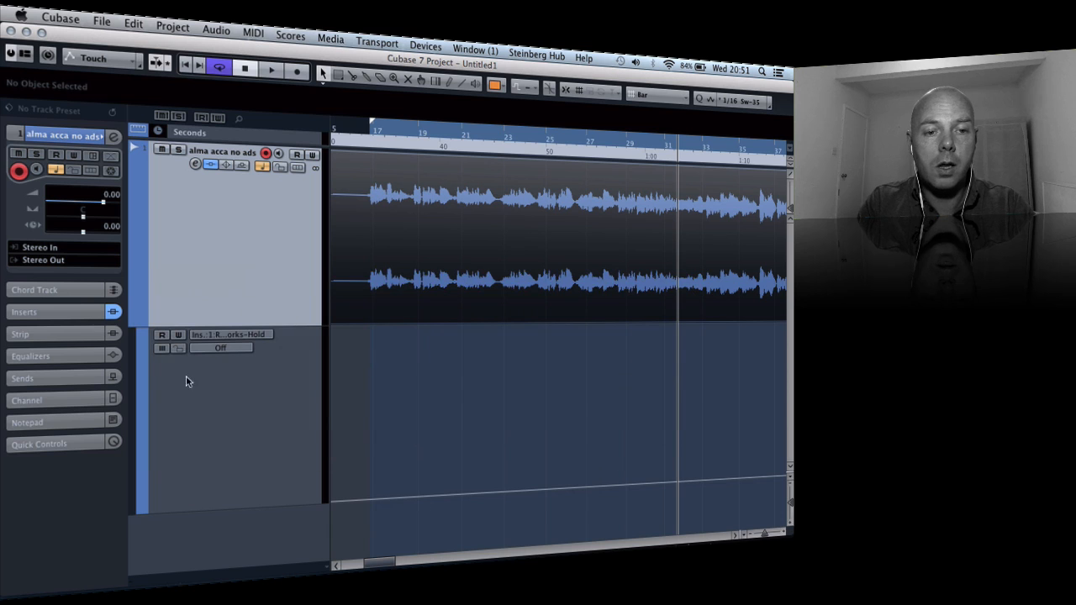
left_click(160, 335)
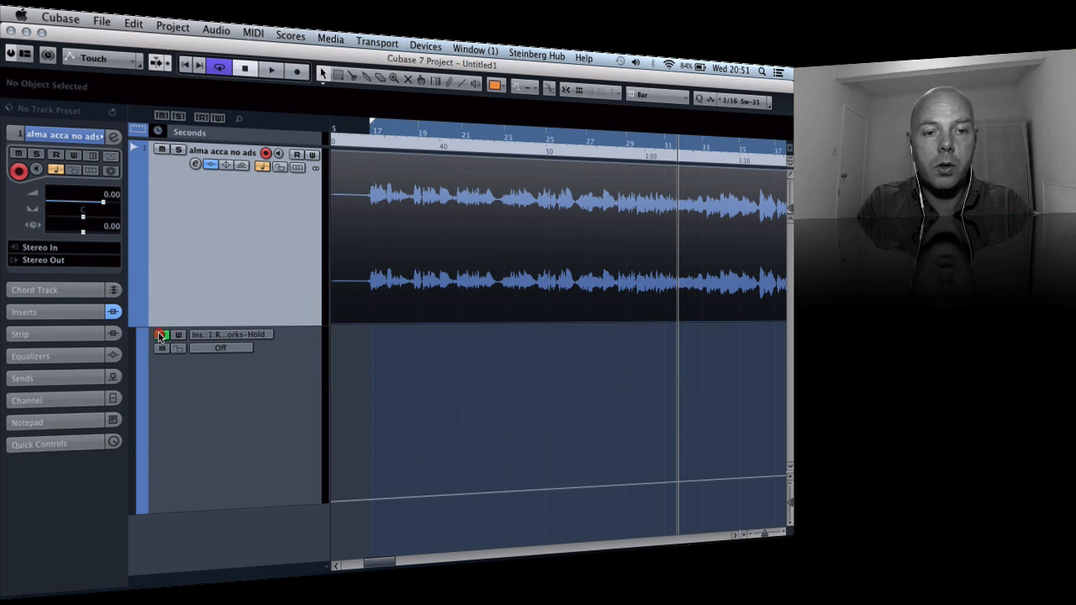
Step: Add an Off point to the Hold automation near bar 20, followed directly by an On point at 20.2.4.6
left_click(445, 496)
left_click(488, 494)
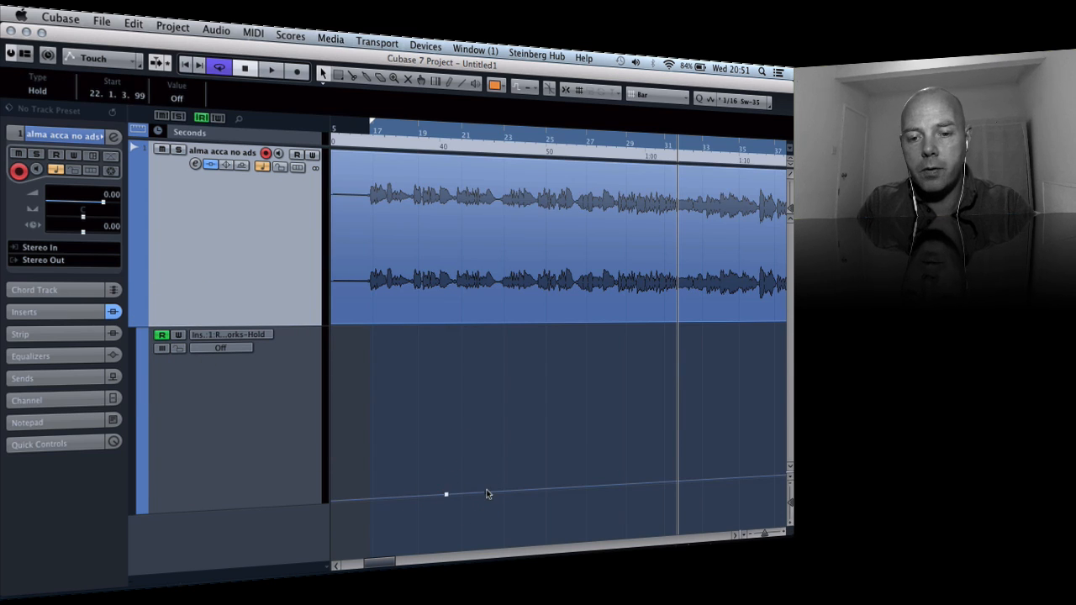
left_click_drag(488, 493, 449, 311)
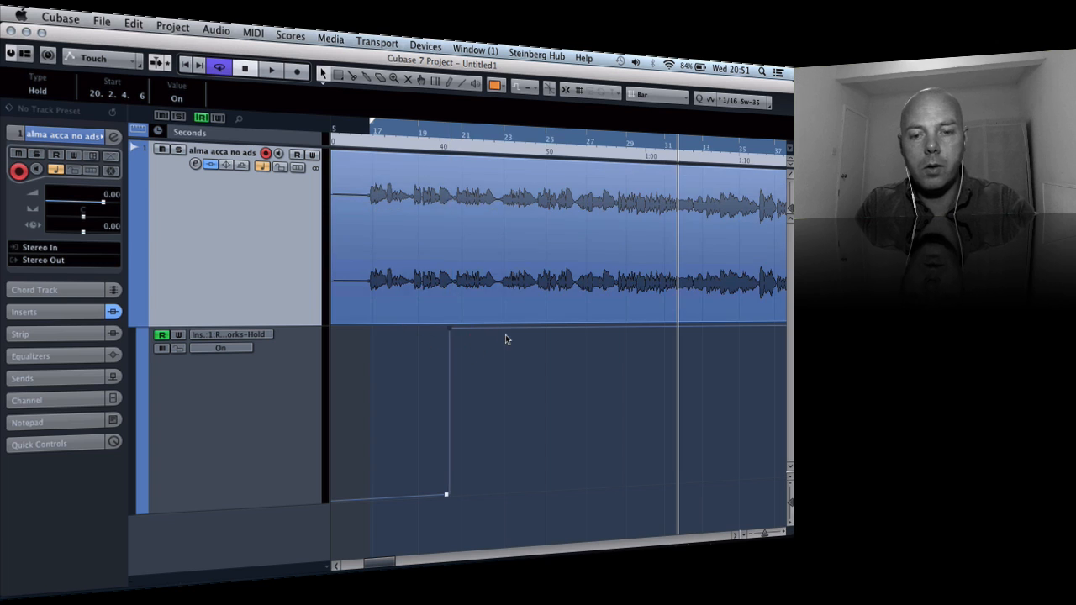
Step: Shift the Hold automation's On point to 20.4.1.76 and play back across the transition
key("h")
key("h")
scroll(505, 340, "left", 10)
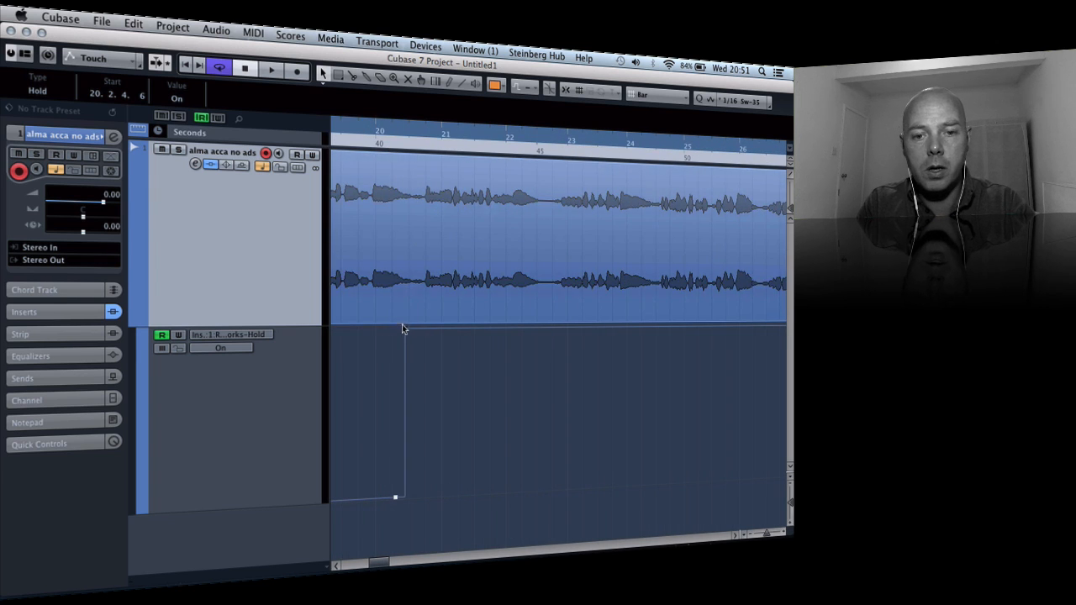
left_click_drag(407, 328, 428, 320)
double_click(414, 135)
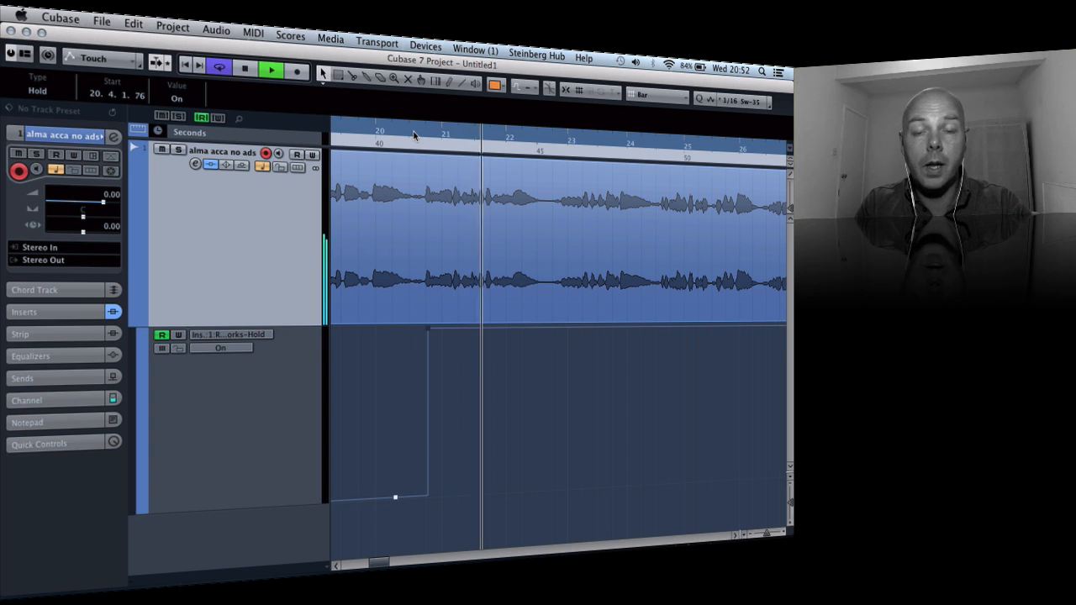
key("space")
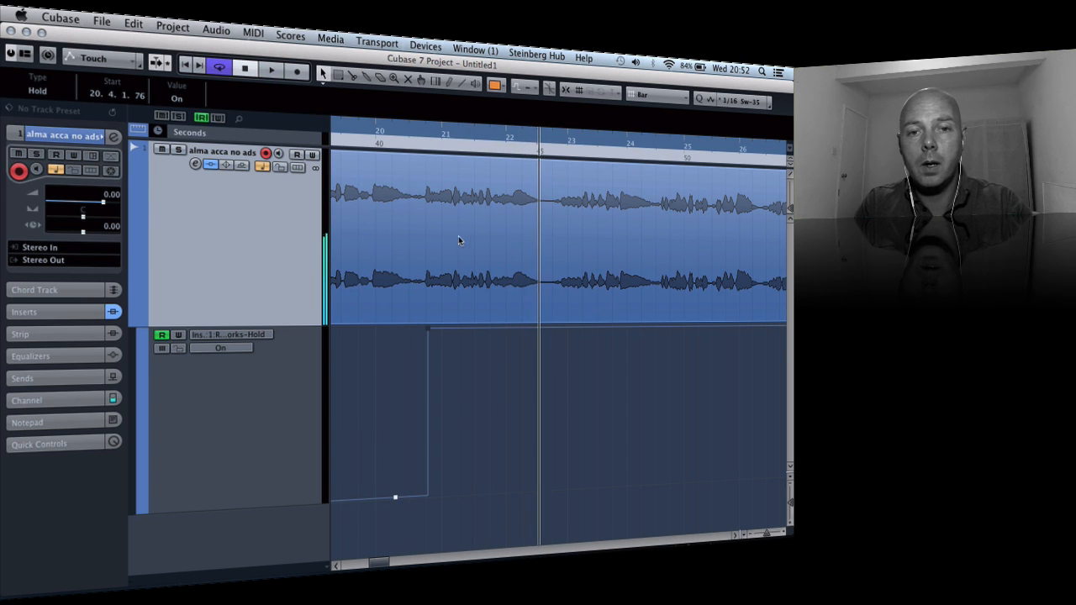
Step: Place the playhead just before the Hold On point and move the left locator from bar 17 to that point
left_click(403, 145)
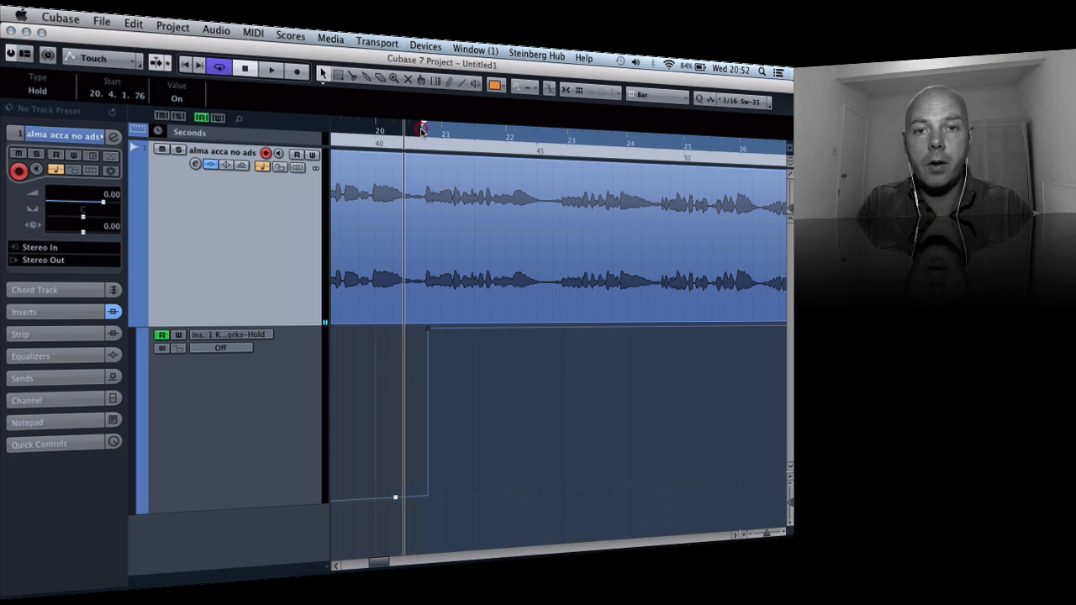
left_click_drag(421, 128, 425, 130)
key("g")
key("g")
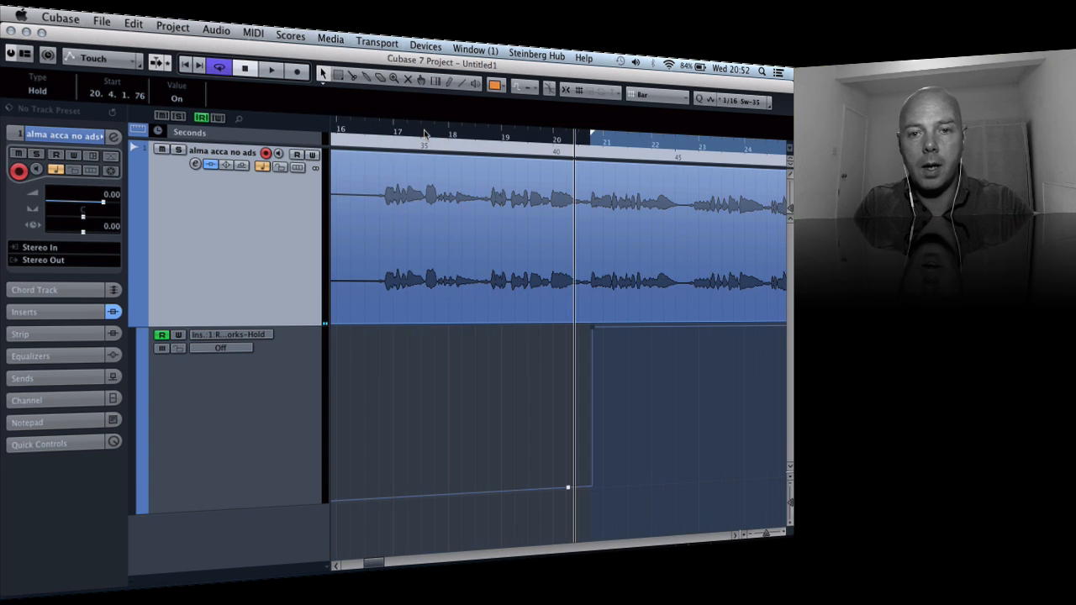
Step: Extend the cycle range by moving the right locator to just past bar 97
key("g")
key("g")
key("g")
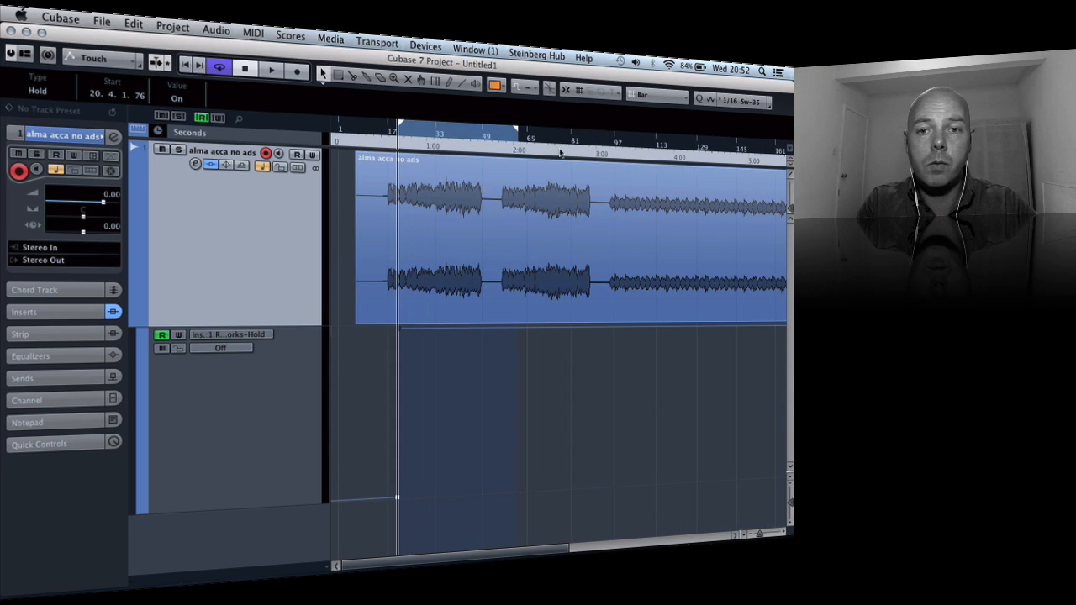
left_click_drag(515, 126, 628, 148)
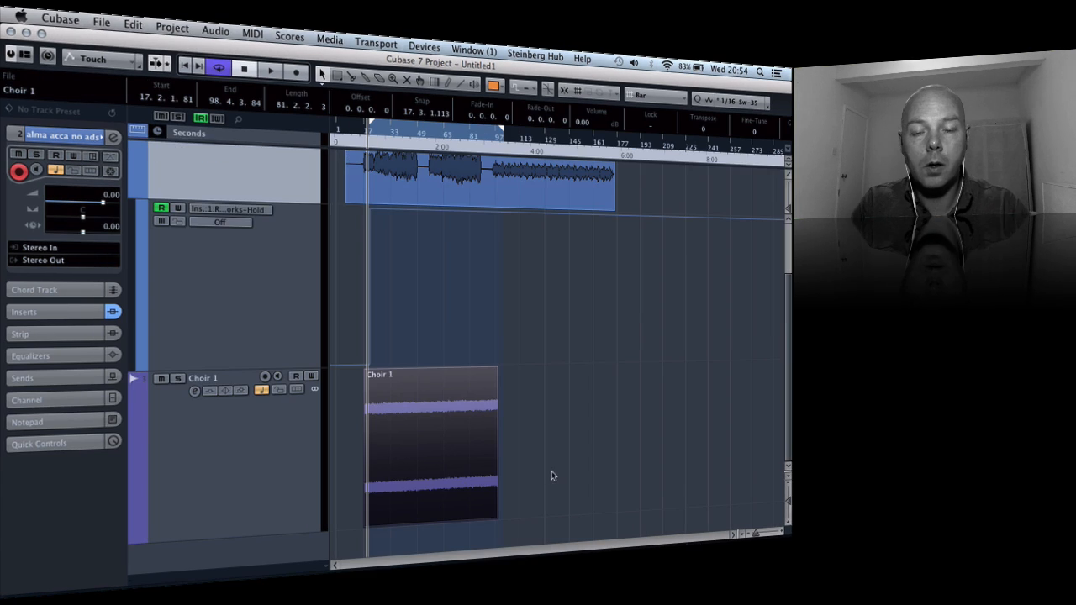
Step: Audition the Choir 1 track in solo, stop playback, return the playhead to just before the clip, and release solo
left_click(177, 378)
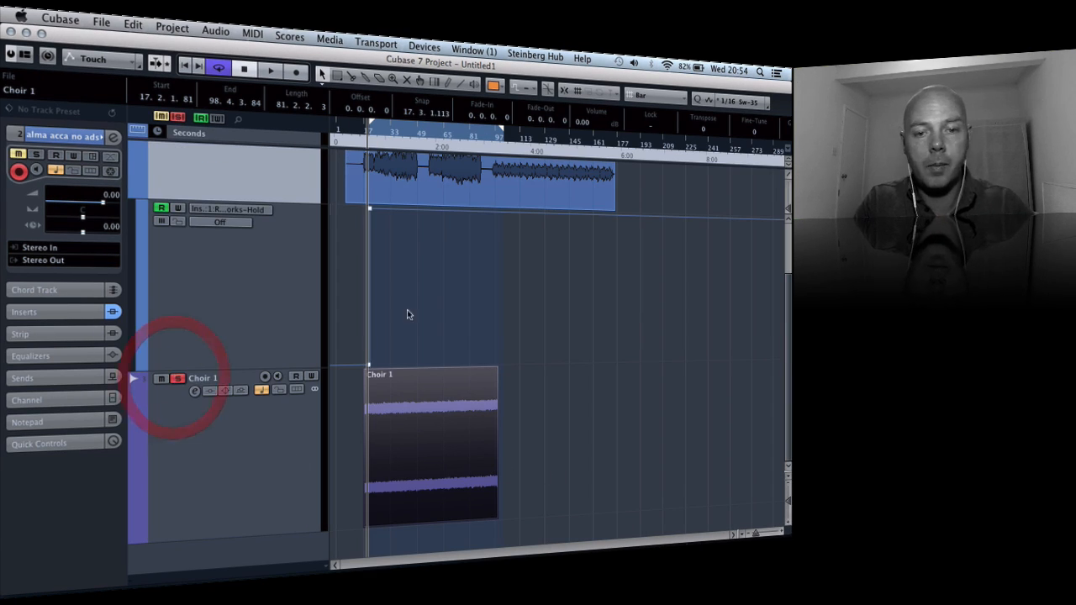
left_click(436, 189)
key("space")
left_click(421, 137)
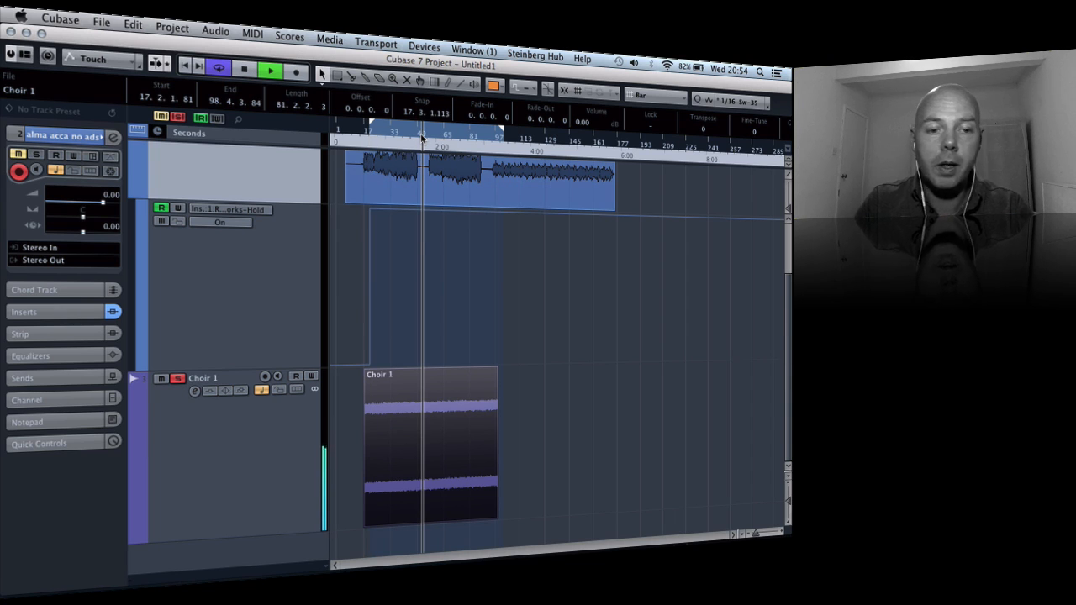
key("space")
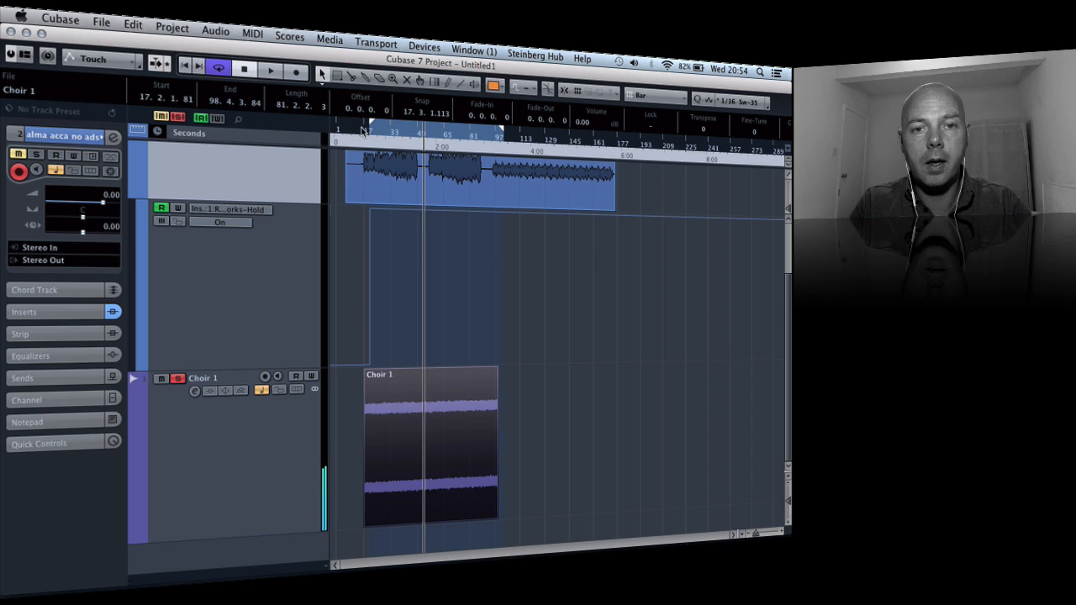
left_click(363, 132)
left_click(176, 378)
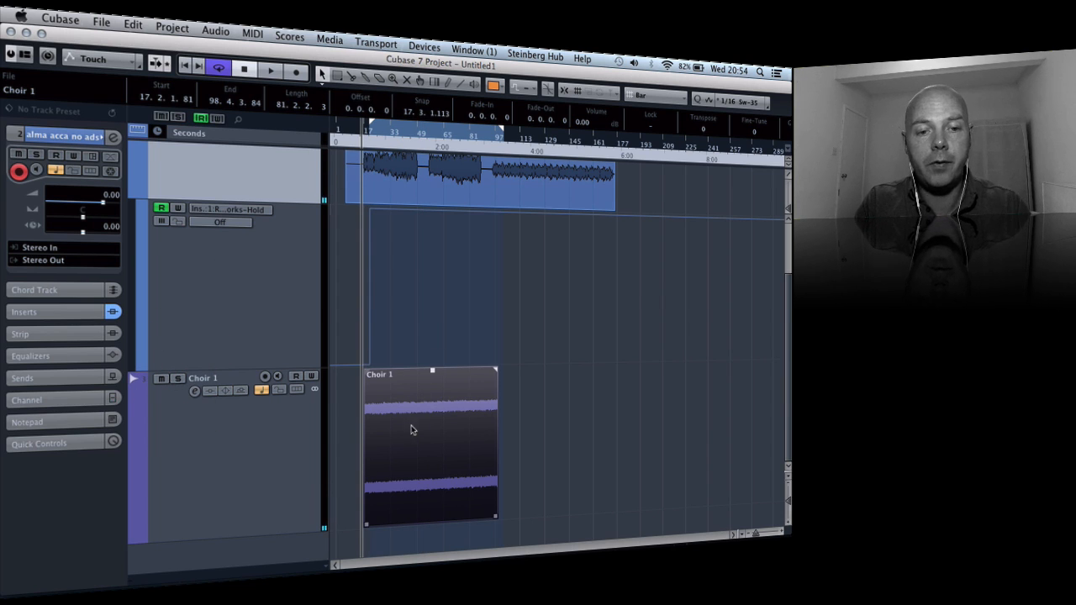
Step: Select the Choir 1 track and set the vertical track zoom to 2 rows
left_click(282, 436)
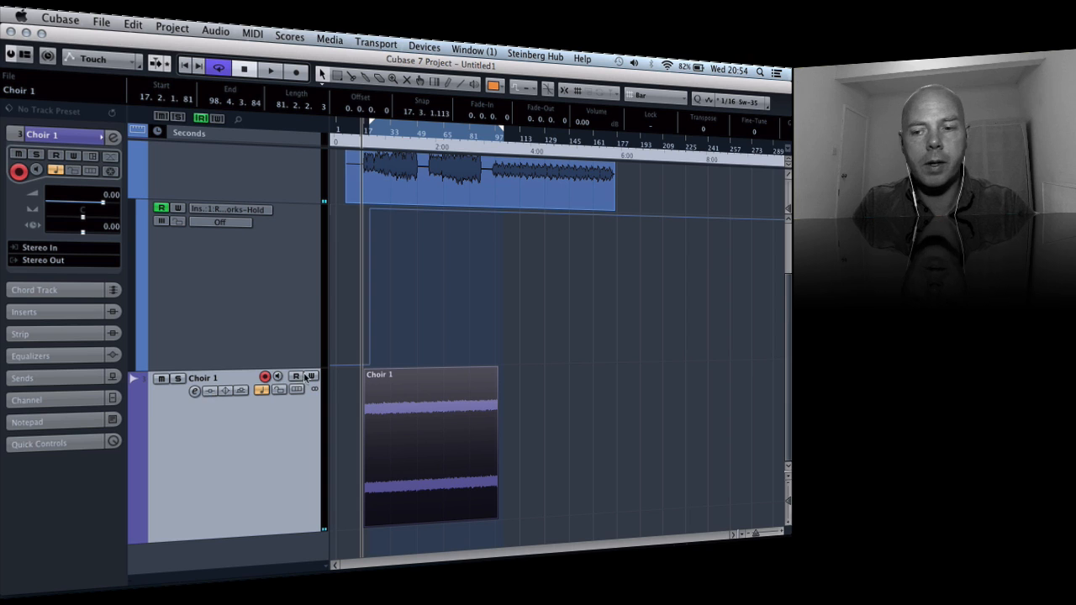
left_click(788, 479)
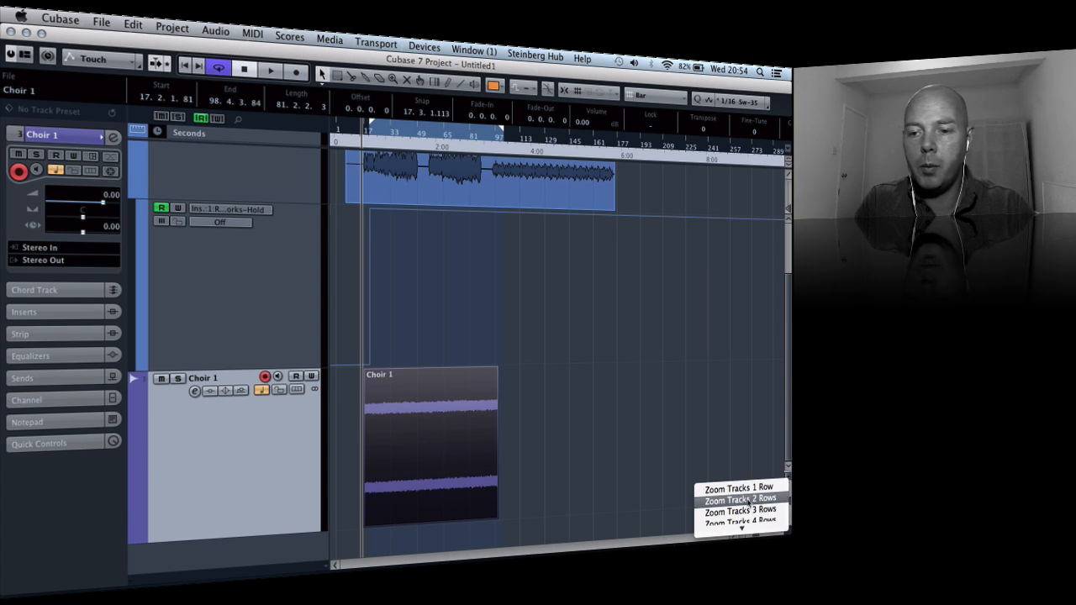
left_click(749, 499)
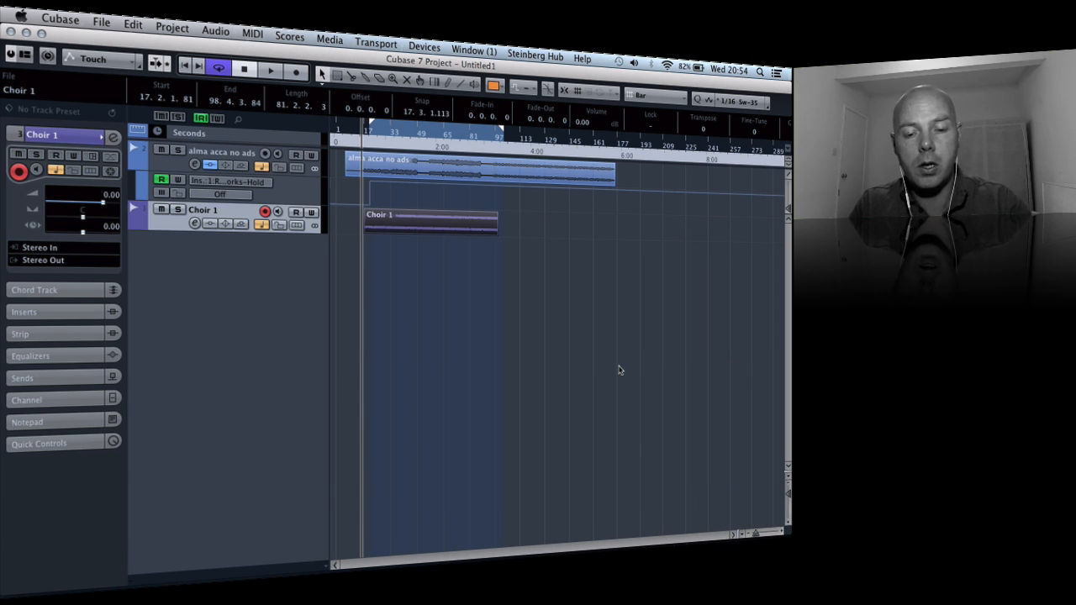
Step: Shift the Hold automation's On point to 21.2.4.30
key("h")
key("h")
key("h")
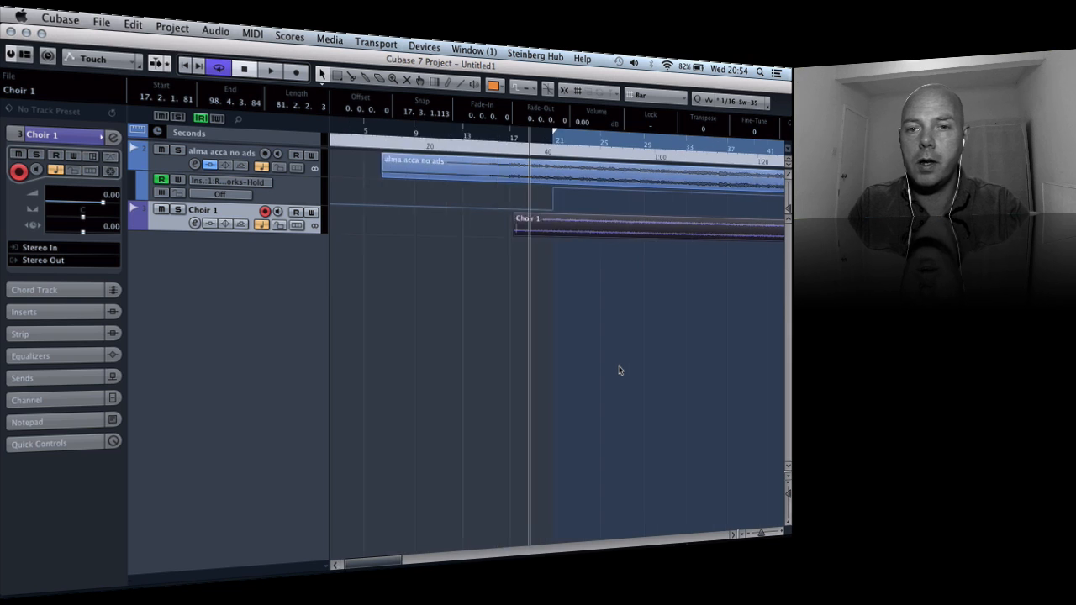
scroll(621, 370, "right", 5)
scroll(621, 370, "left", 7)
scroll(621, 370, "right", 5)
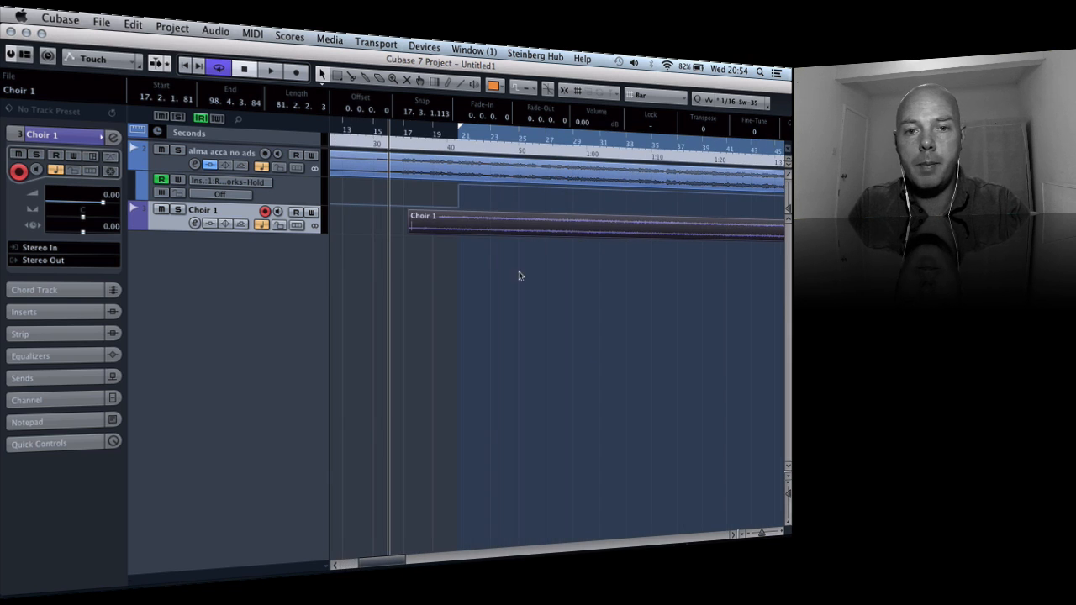
left_click_drag(459, 187, 468, 187)
Step: Mute the Choir 1 track and play back the frozen vocal reverb from about bar 21
left_click(160, 209)
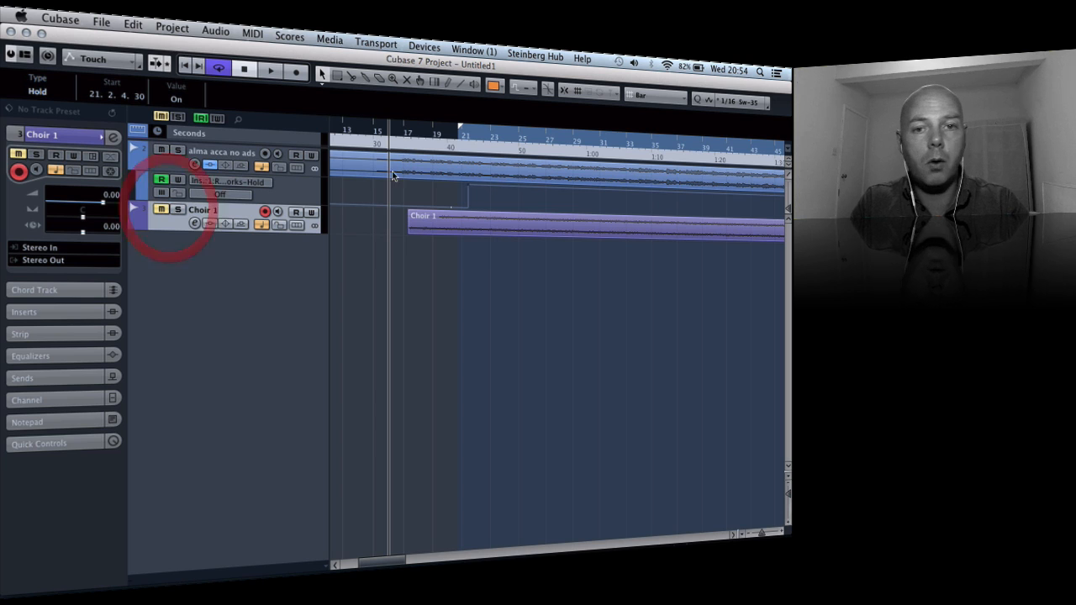
double_click(463, 135)
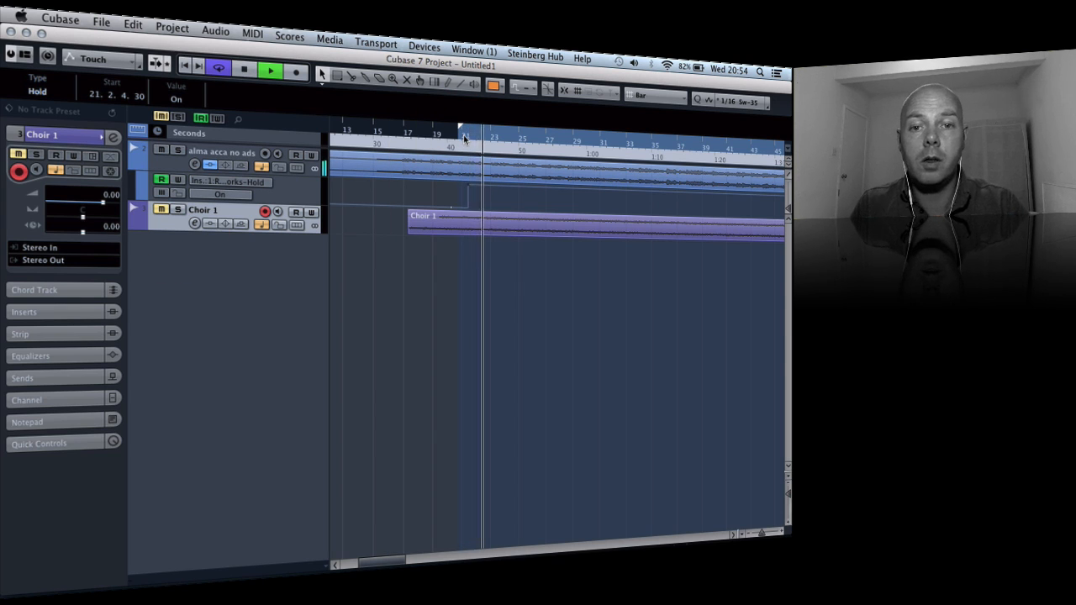
key("space")
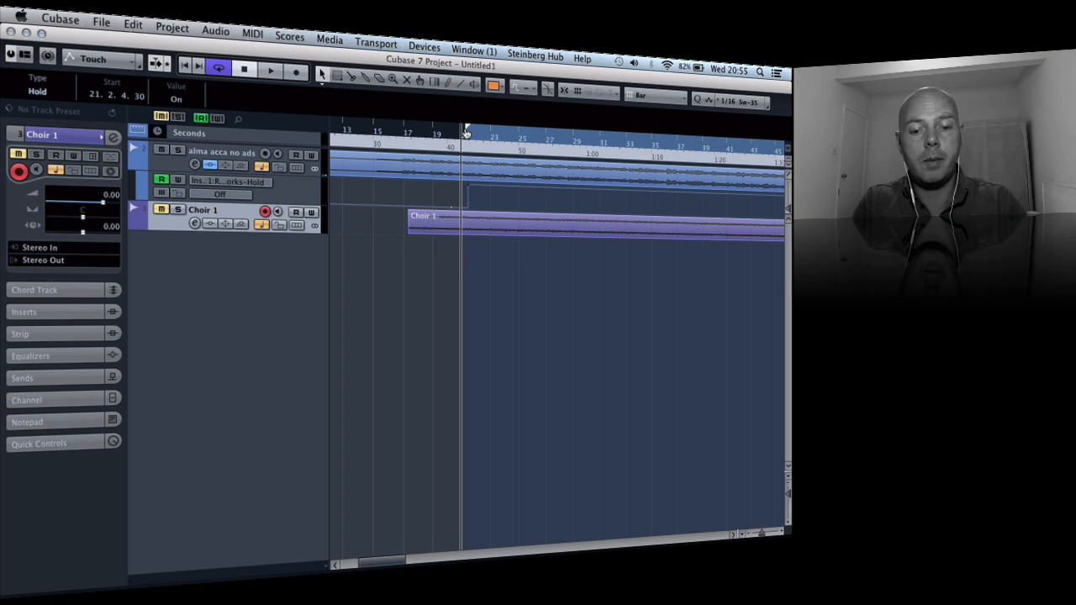
Step: Export the range between the locators as wave file Choir 2, imported as an audio track, with Close Window after Export and Update Display enabled
key("g")
key("g")
key("g")
key("g")
key("g")
key("g")
key("g")
key("g")
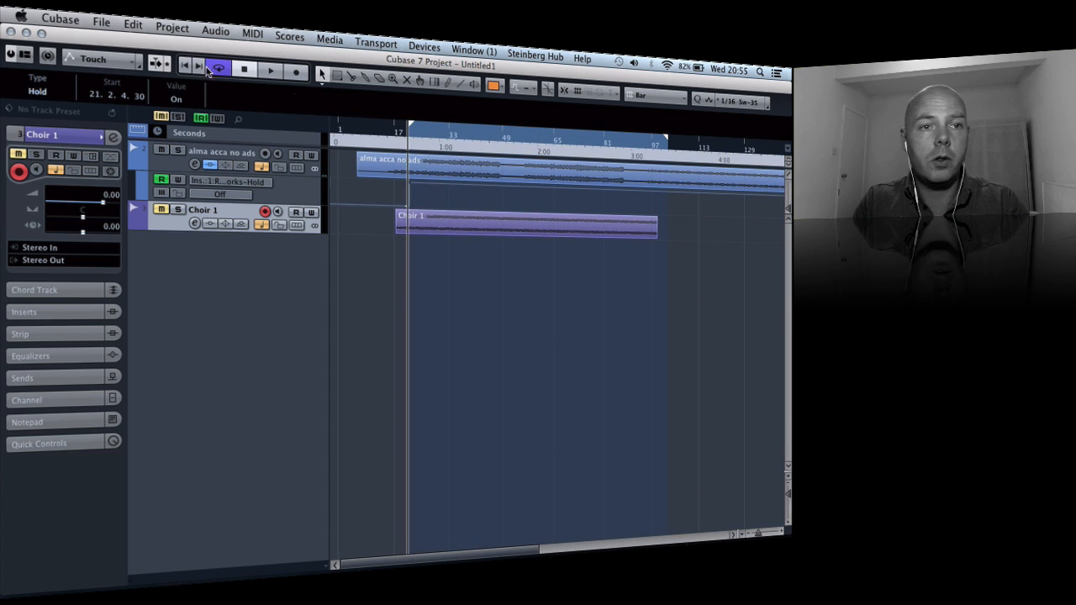
left_click(72, 18)
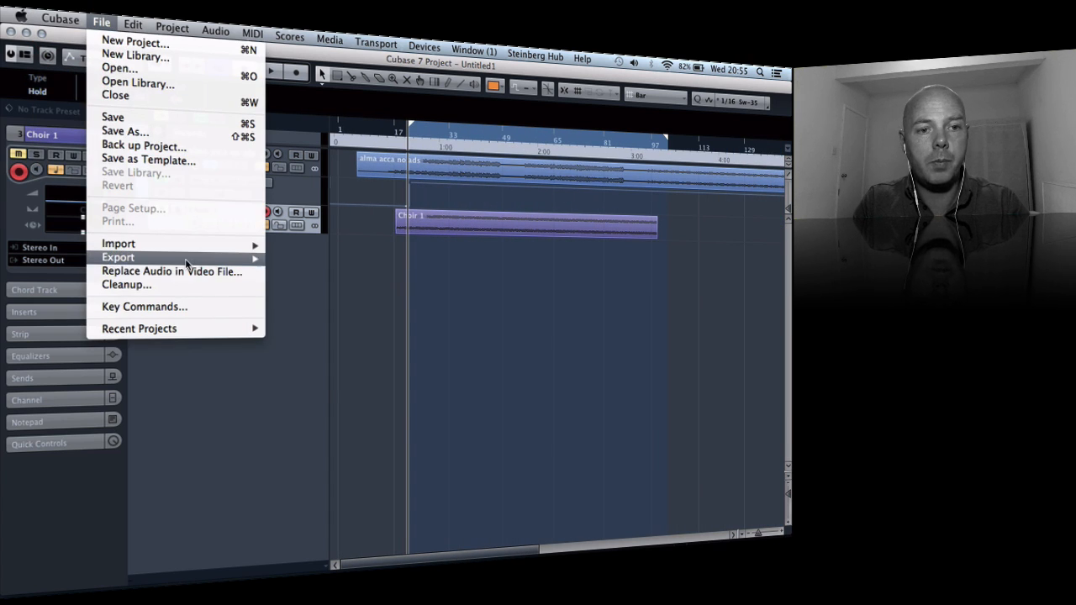
mouse_move(186, 264)
left_click(355, 286)
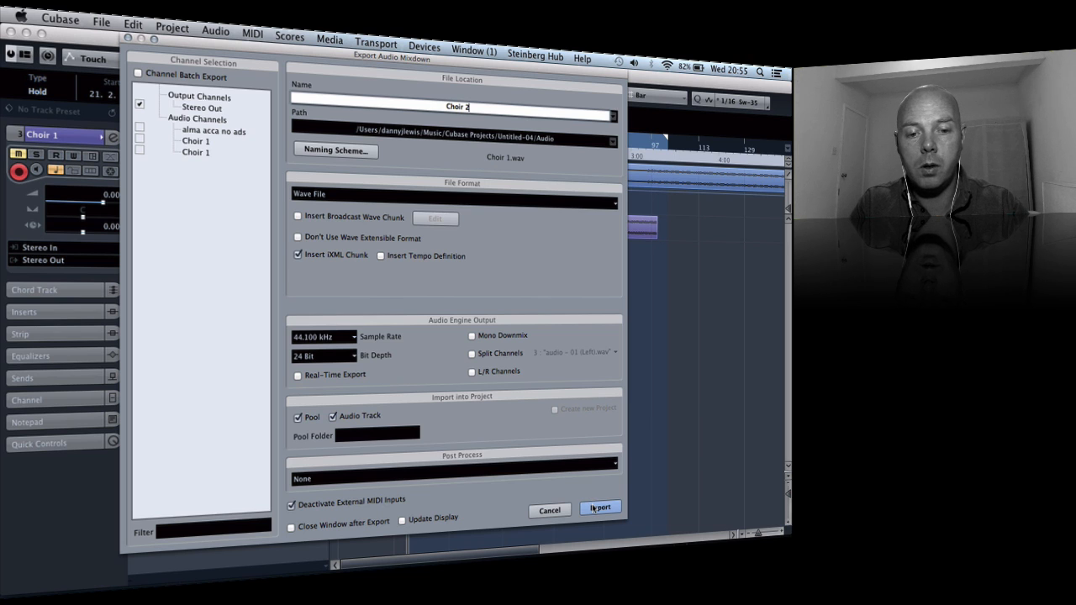
left_click(292, 528)
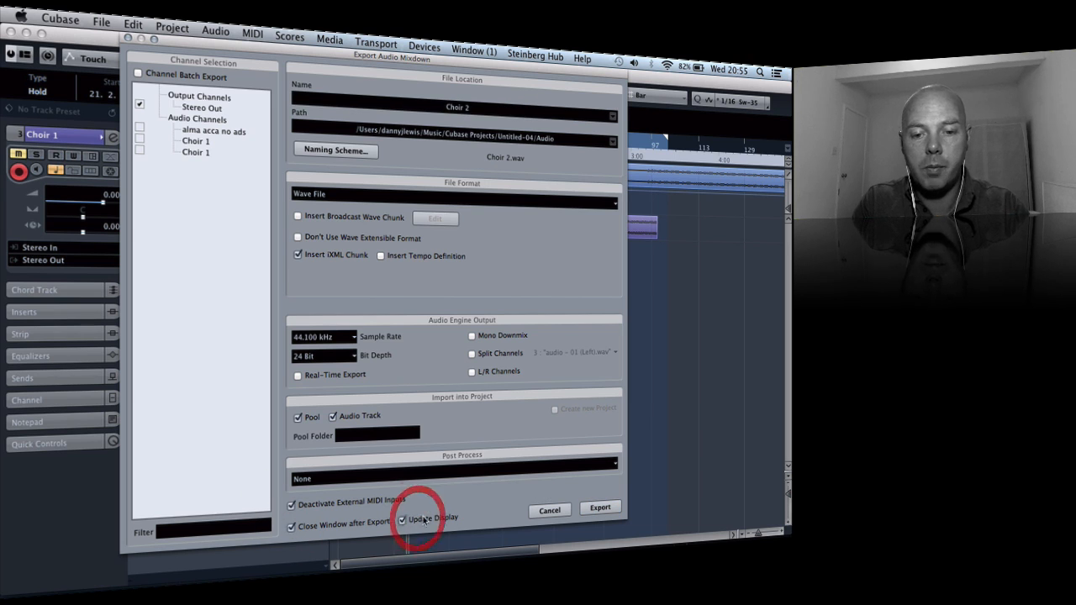
left_click(596, 507)
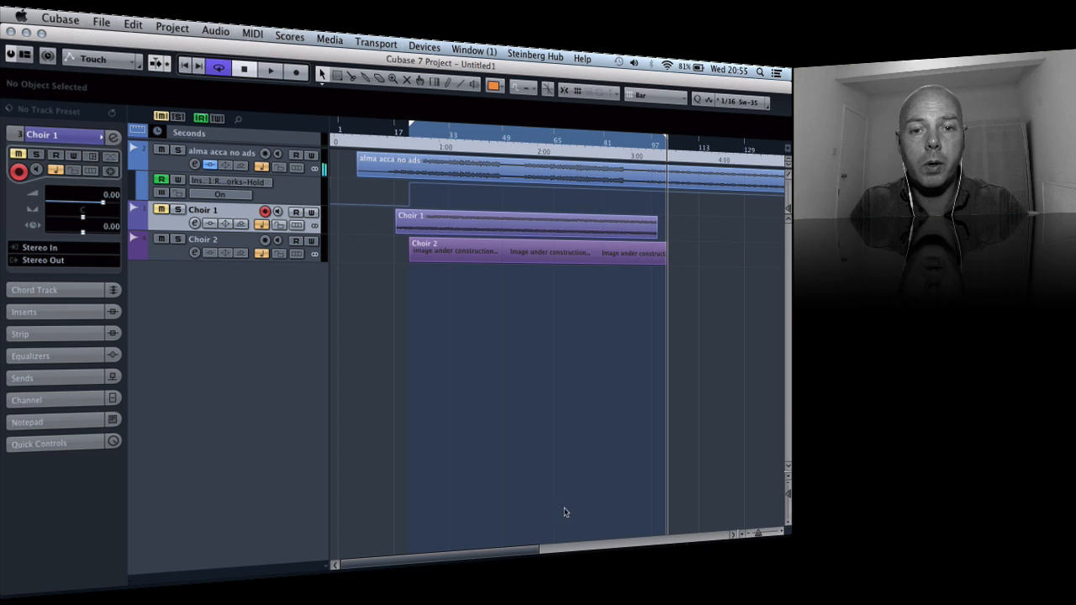
Step: Select the Choir 2 event, audition its track in solo from about bar 35, and release solo
left_click(467, 257)
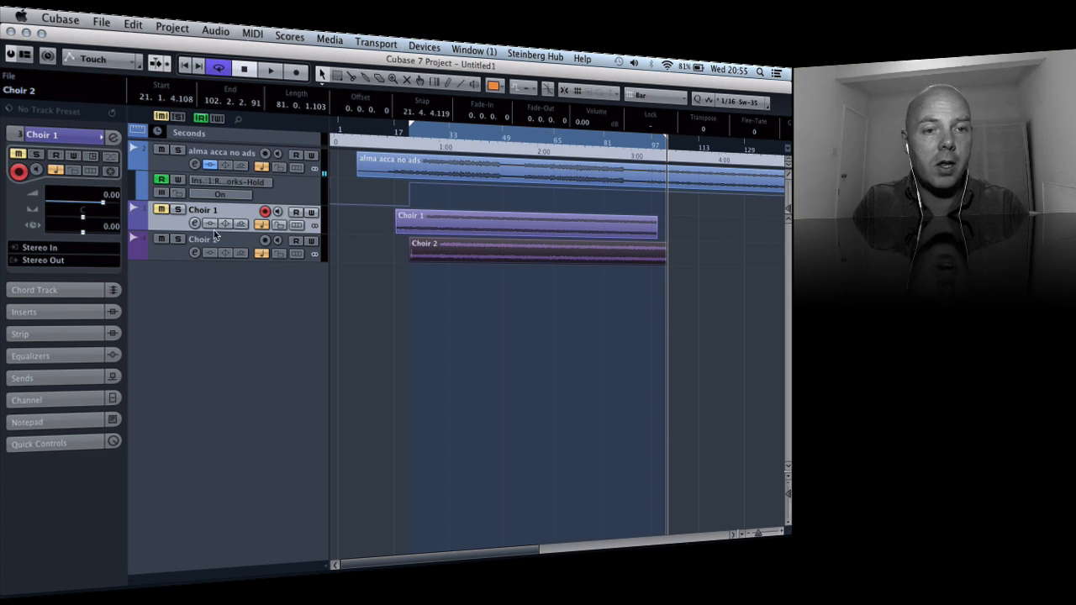
left_click(178, 240)
double_click(460, 132)
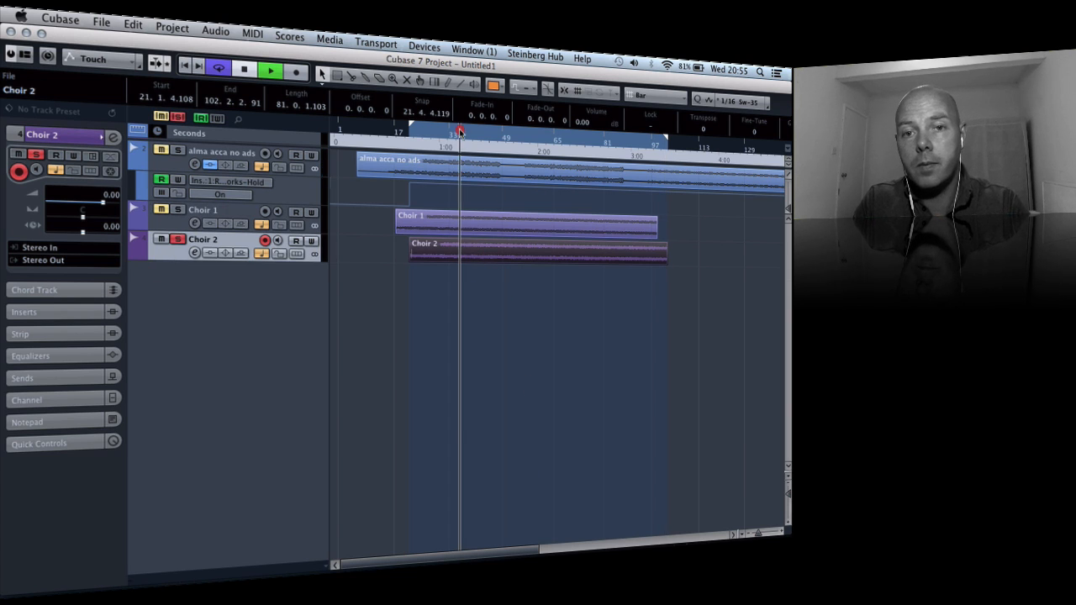
left_click(178, 241)
key("space")
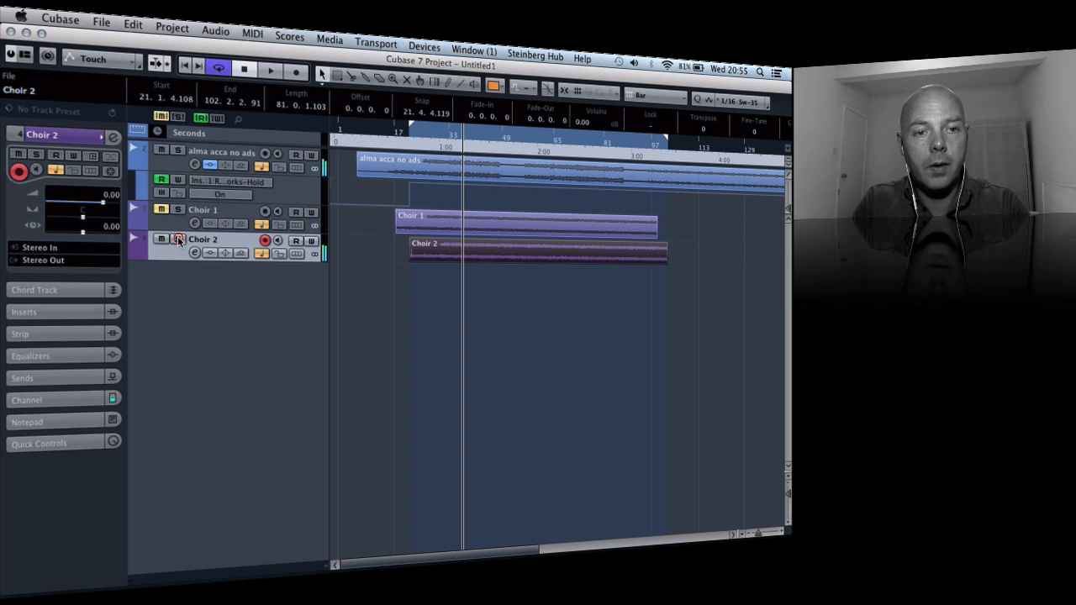
Step: Audition the Choir 1 track in solo from about bar 30 and release solo
left_click(178, 209)
double_click(439, 135)
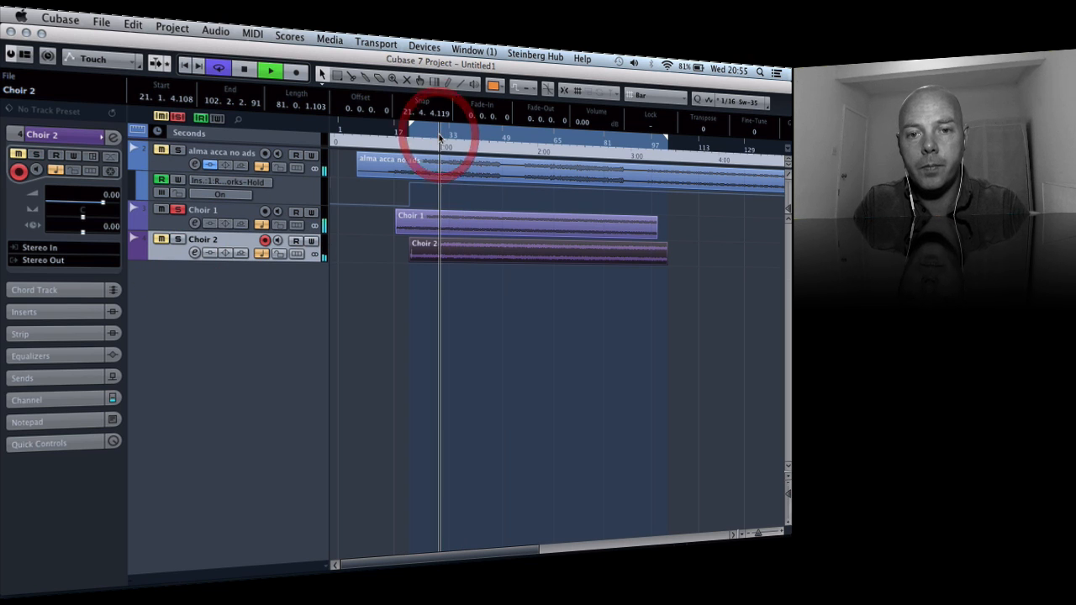
key("space")
left_click(177, 209)
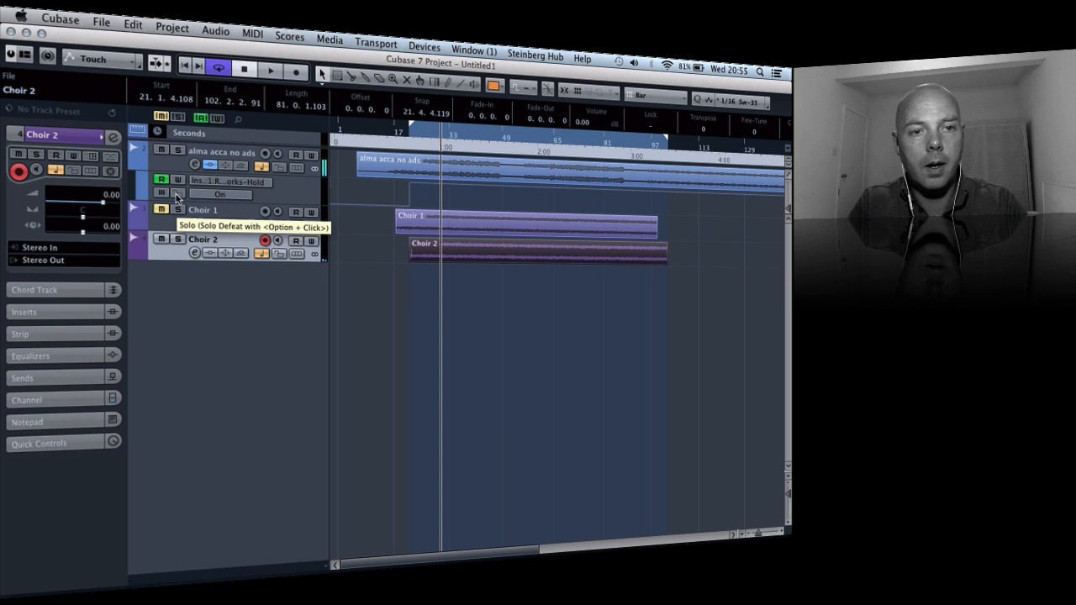
Step: Mute the vocal and Choir 2 tracks and shift the Hold automation's On point to 38.3.1.107
left_click(160, 149)
left_click(405, 139)
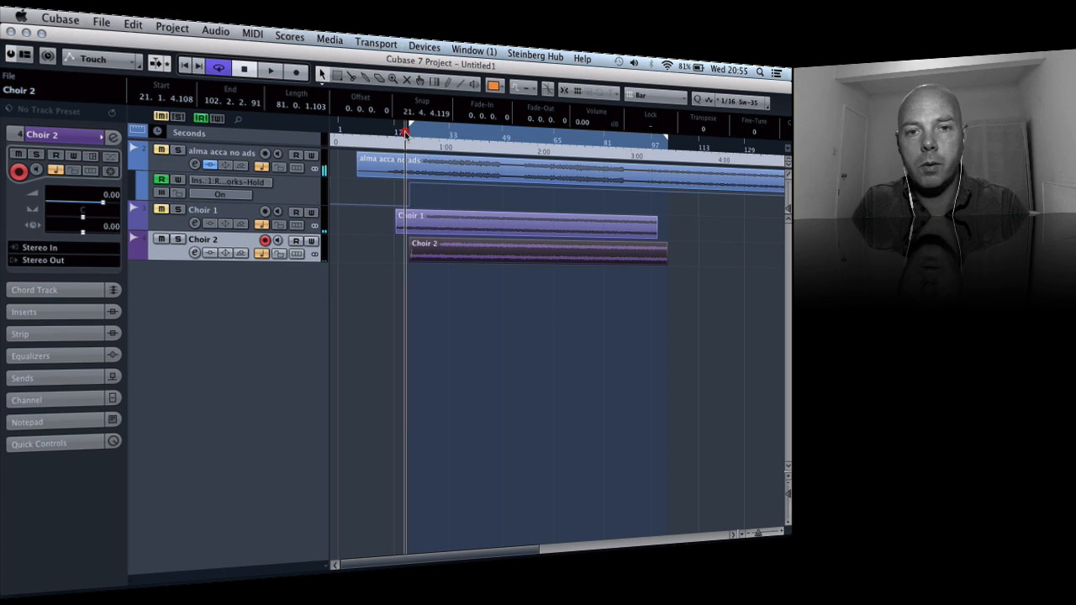
left_click(410, 188)
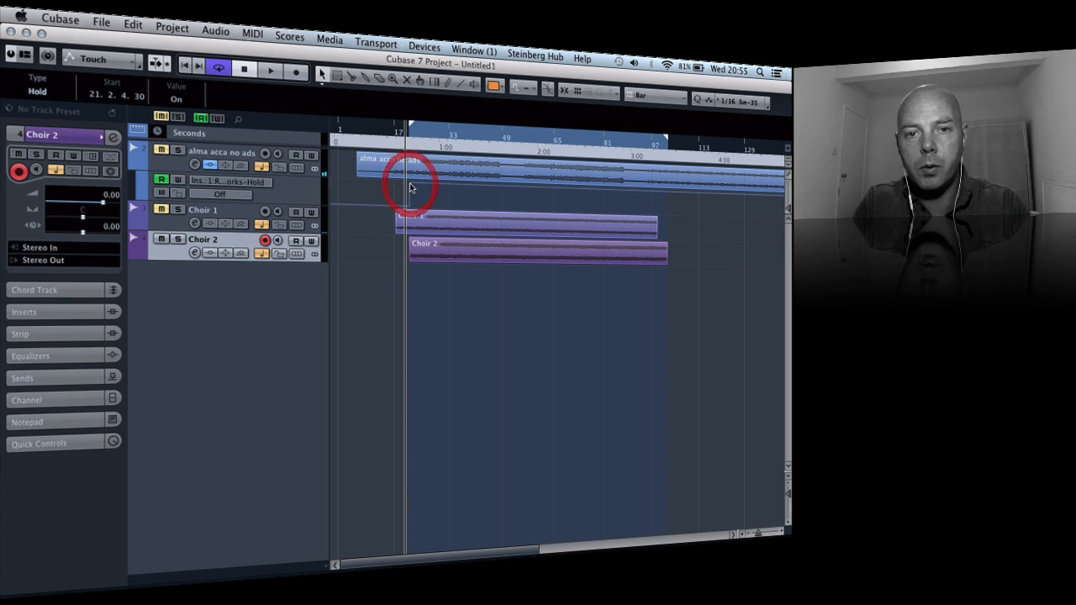
left_click_drag(410, 187, 465, 188)
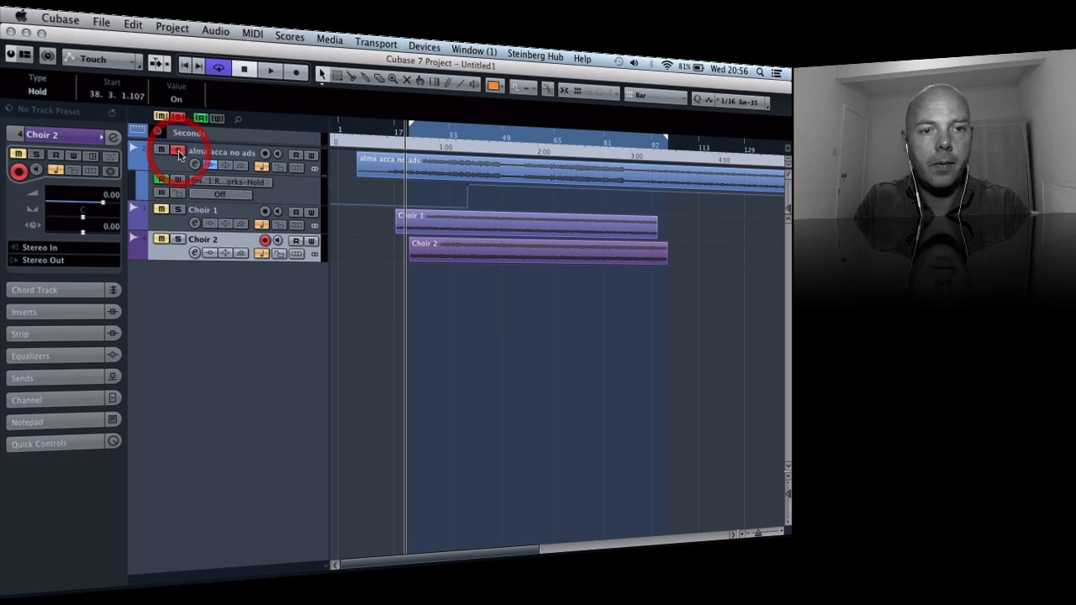
Step: Play back the soloed vocal from just before the Hold On point near bar 38 to check the freeze
double_click(464, 141)
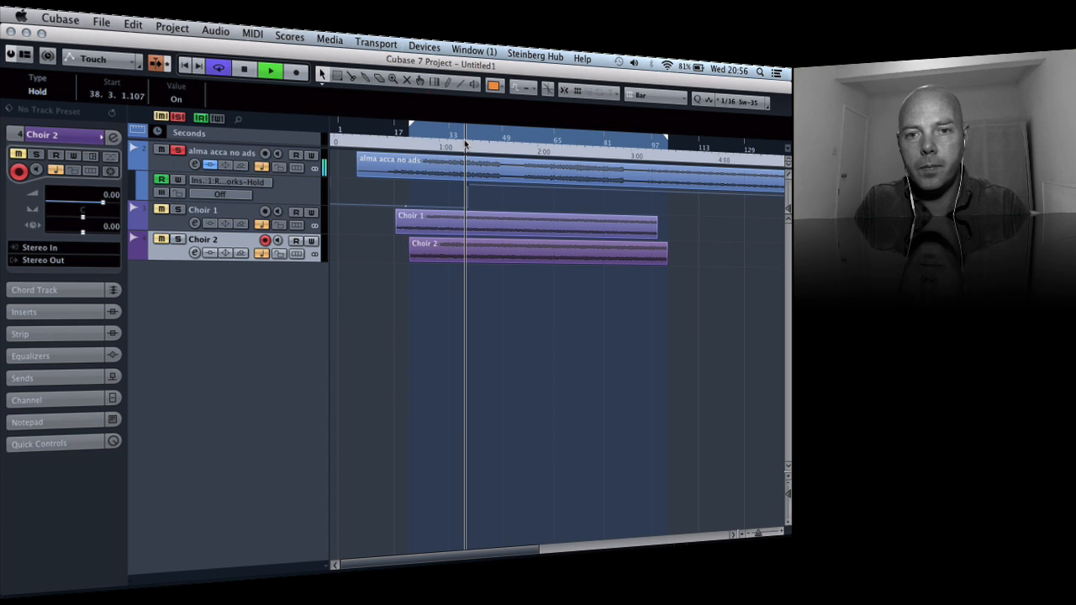
key("h")
key("h")
key("h")
key("h")
key("h")
key("h")
key("h")
key("h")
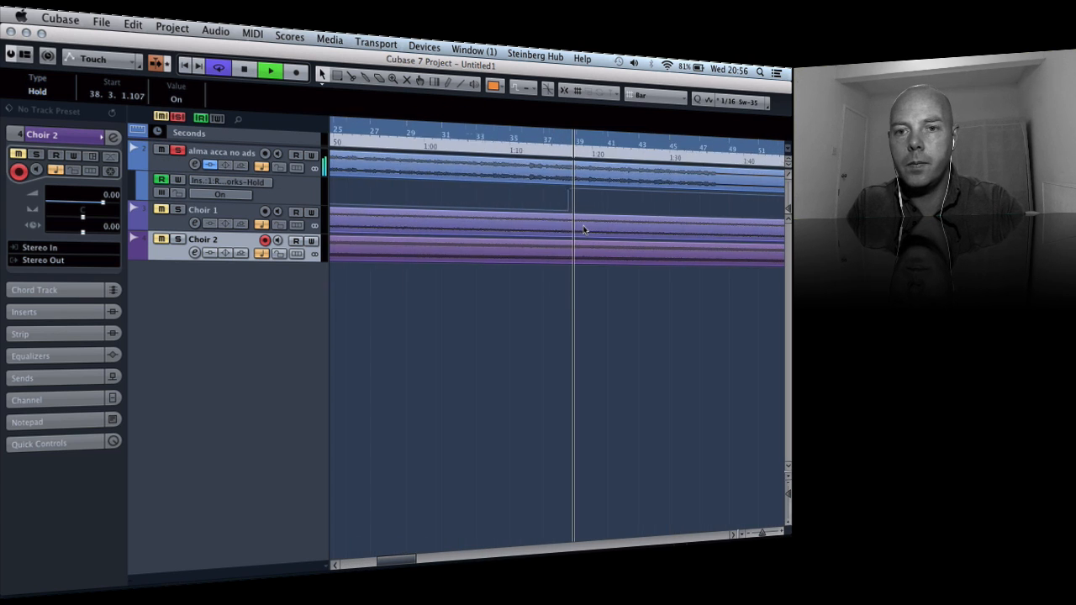
key("g")
key("g")
key("g")
key("g")
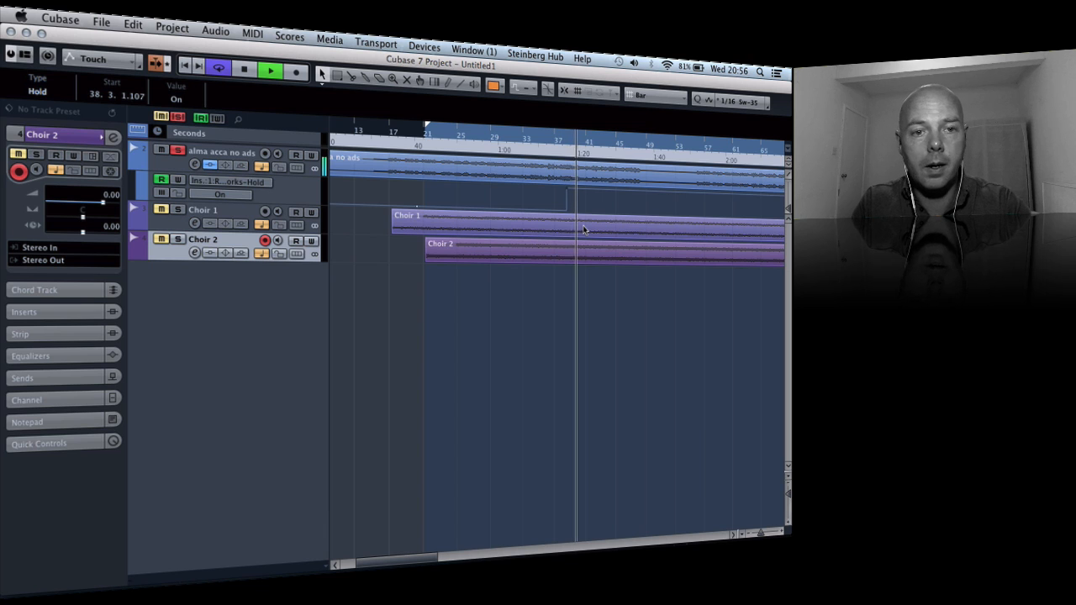
key("g")
key("g")
Step: Try to move the left locator from bar 21 to the Hold On point near bar 38
left_click_drag(425, 134, 490, 142)
left_click(429, 125)
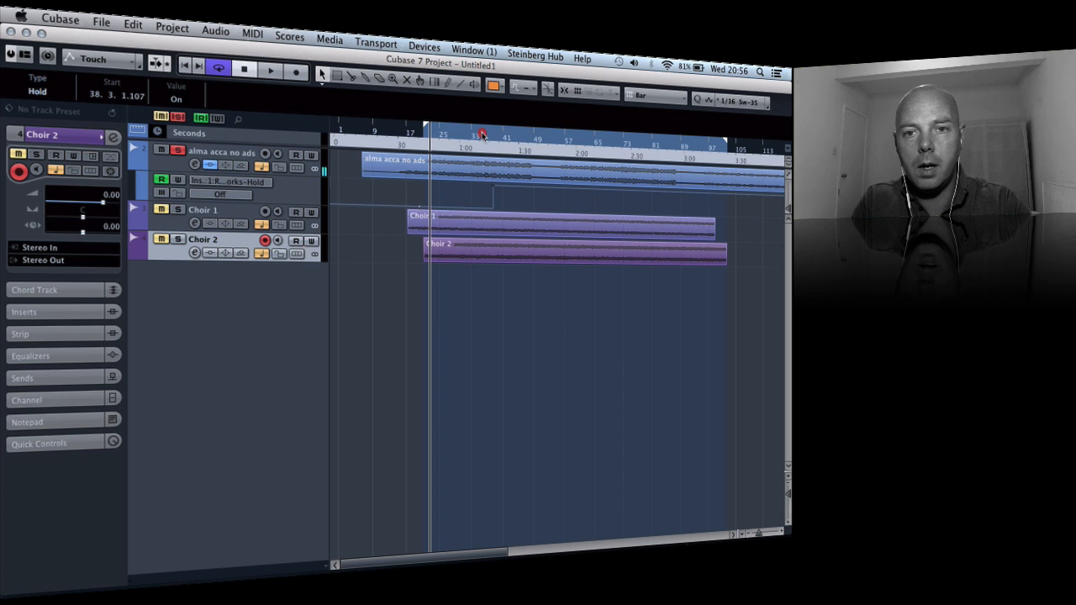
left_click(426, 121)
left_click_drag(429, 126, 497, 132)
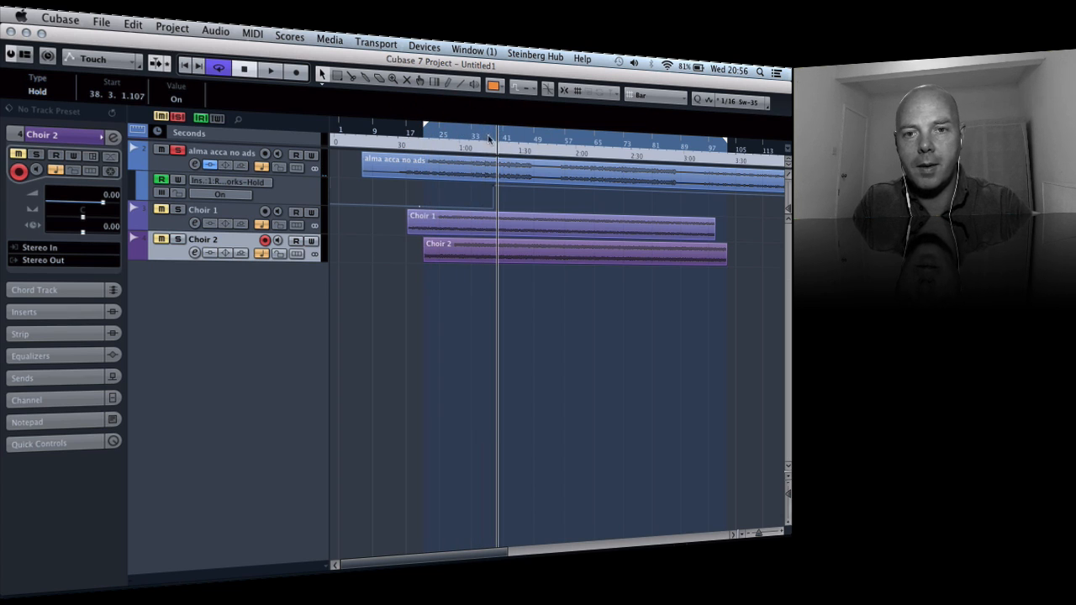
Step: Set the left locator directly before the Hold On point, a little past bar 38
key("h")
key("h")
key("h")
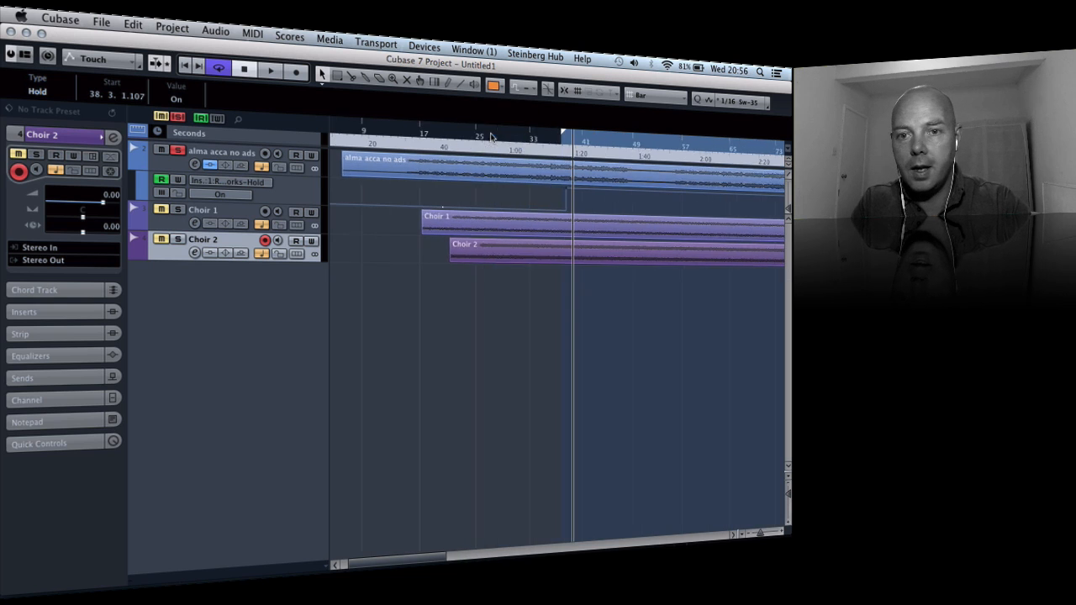
key("h")
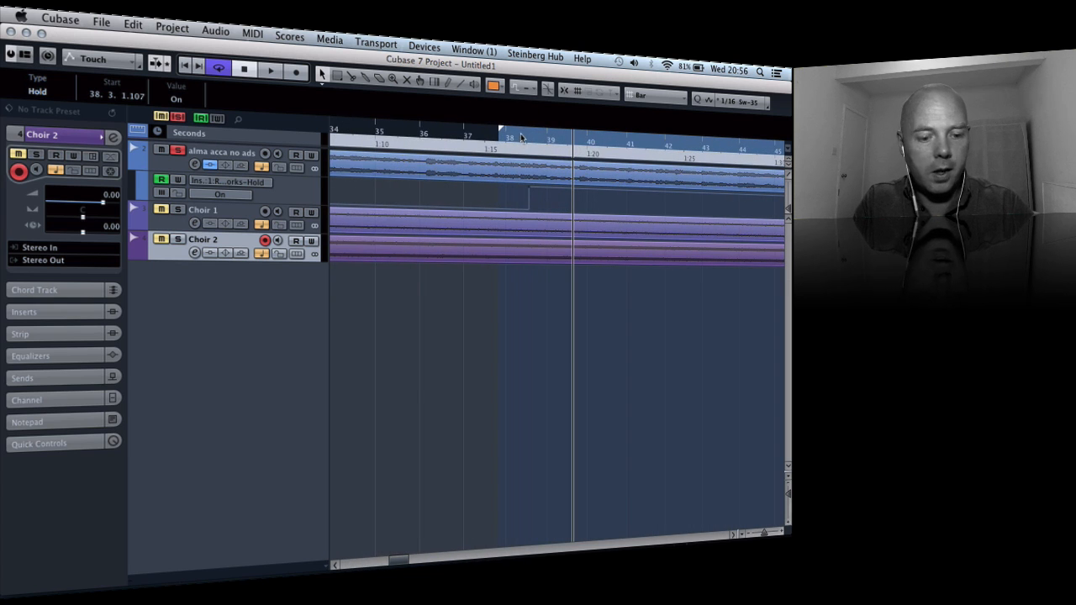
left_click_drag(521, 134, 546, 156)
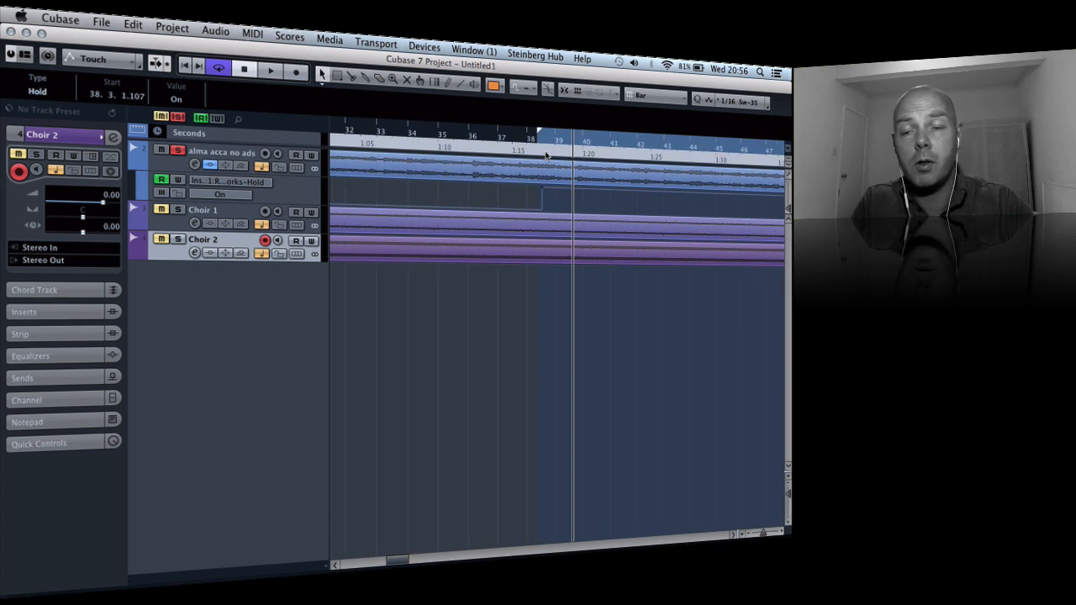
Step: Extend the locator range by moving the right locator to about bar 140
key("g")
key("g")
key("g")
key("g")
key("g")
key("g")
key("g")
key("g")
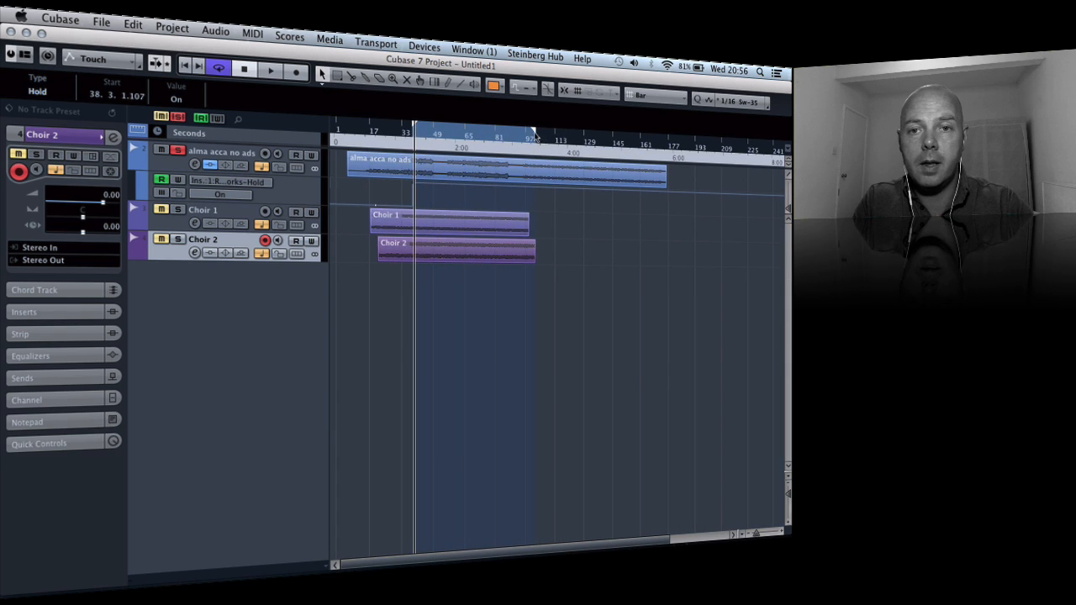
left_click_drag(533, 135, 591, 134)
left_click(563, 136)
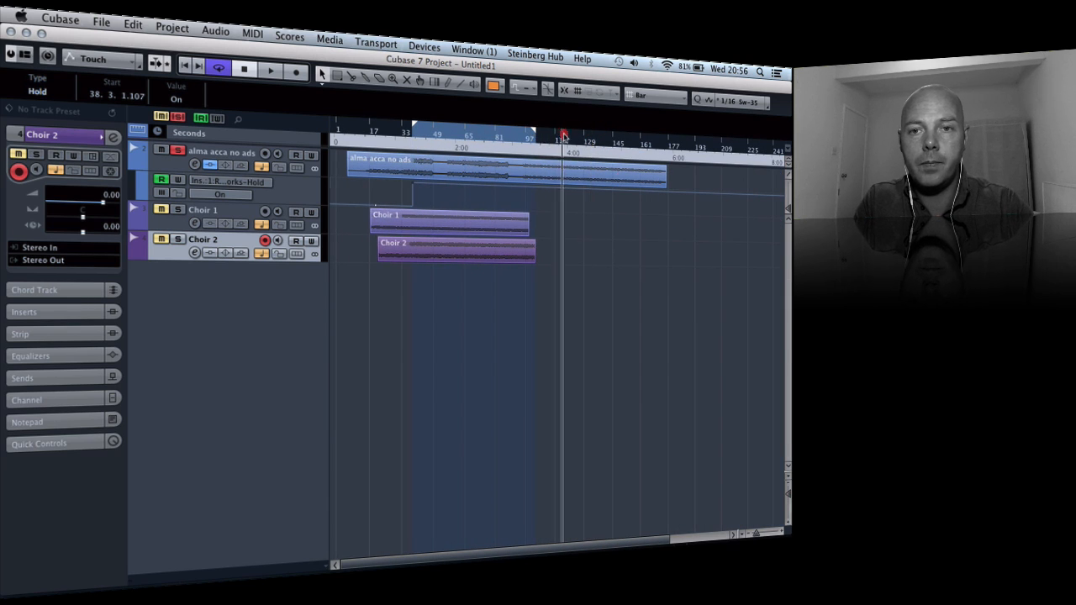
left_click(531, 135)
left_click(543, 135)
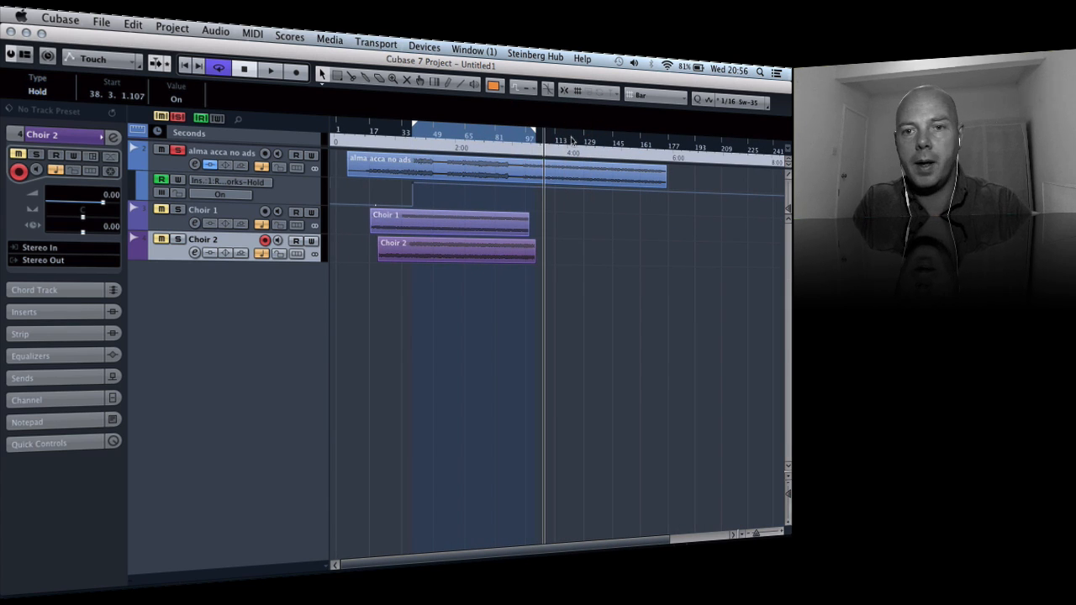
left_click_drag(571, 140, 608, 141)
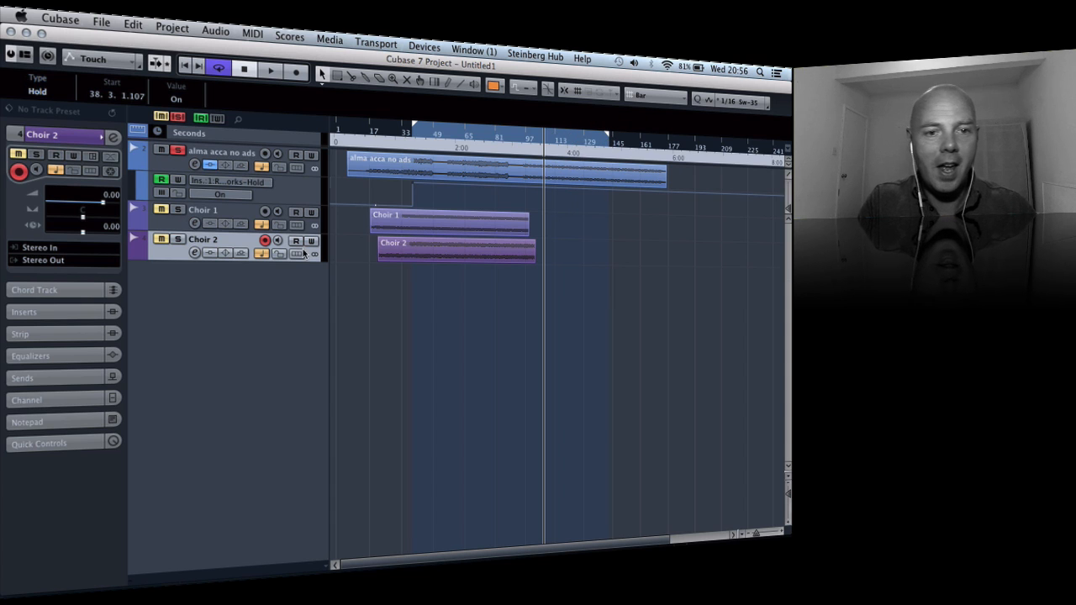
Step: Play back the soloed vocal from the Hold On point near bar 38 to check the frozen sound
left_click(176, 154)
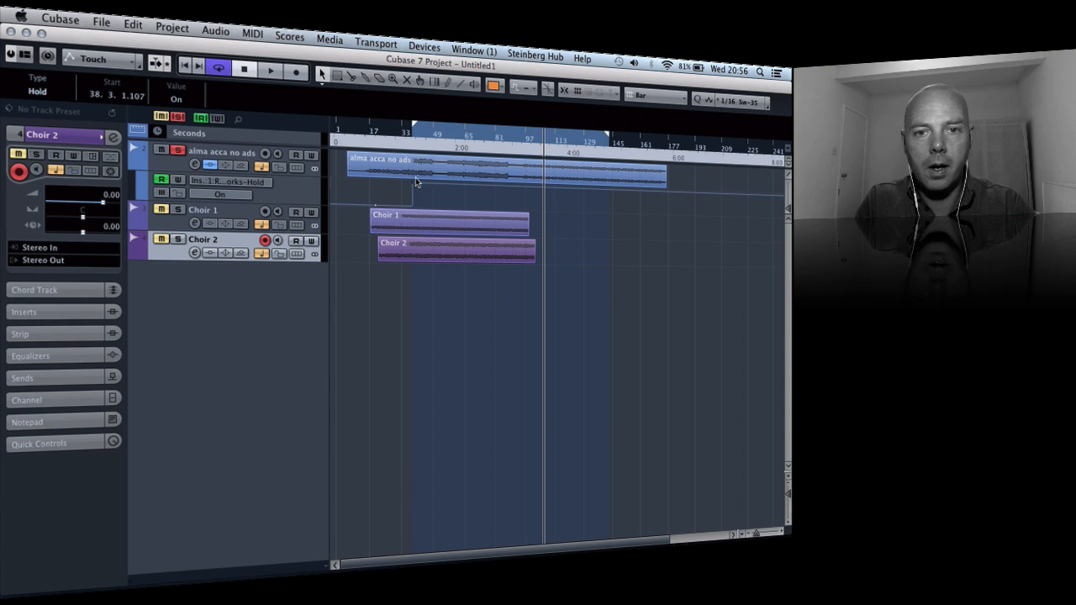
double_click(411, 134)
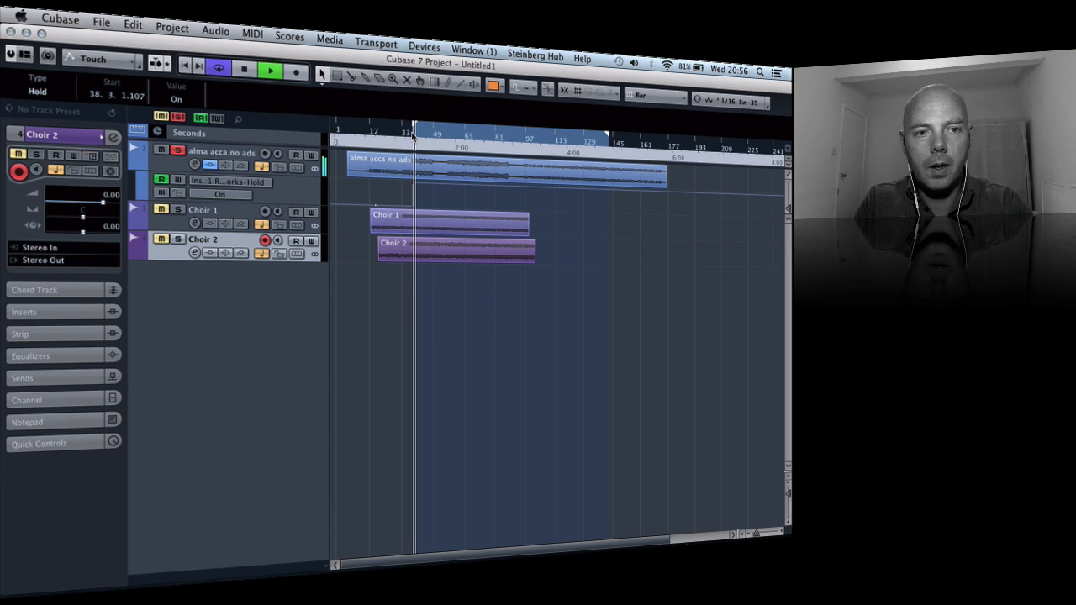
left_click(178, 154)
left_click(177, 154)
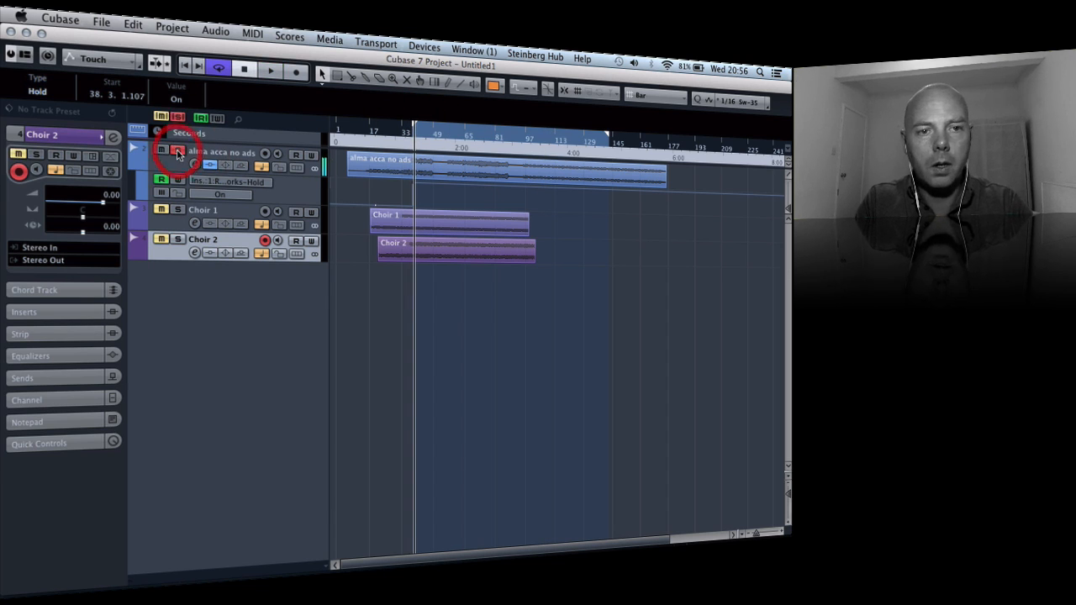
key("space")
Step: Place the project cursor just before the Hold On point and export the locator range as an audio mixdown named Choir 3
left_click(408, 137)
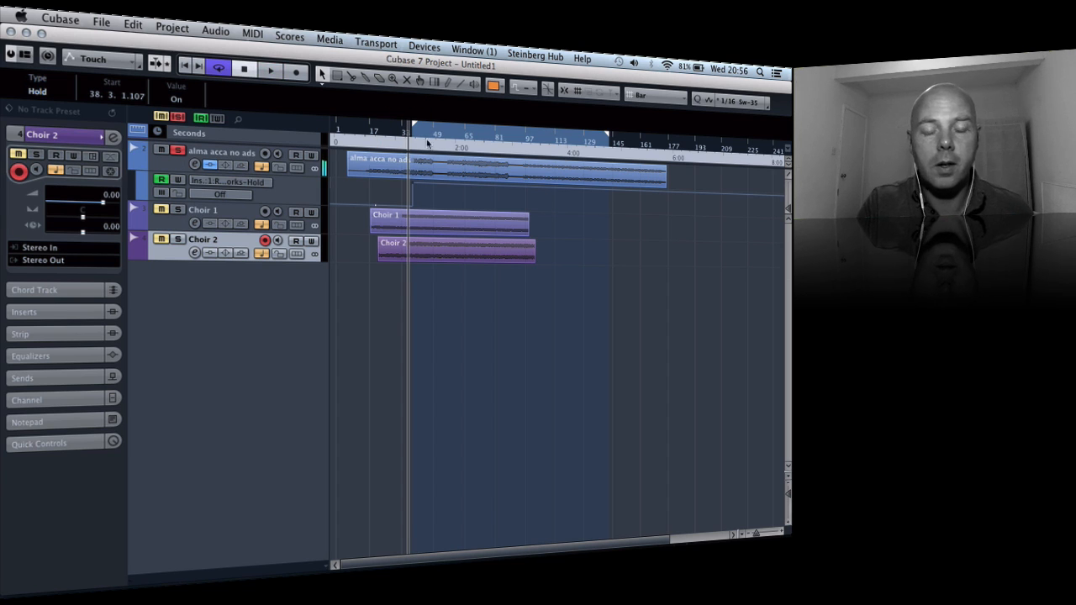
scroll(464, 166, "up", 4)
scroll(499, 181, "down", 1)
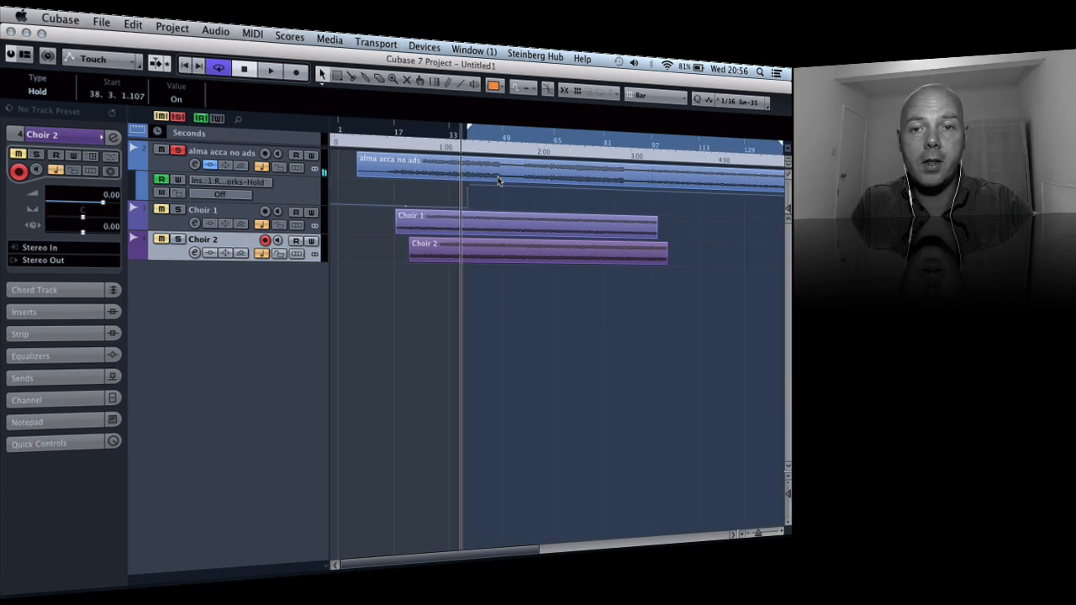
scroll(498, 181, "down", 2)
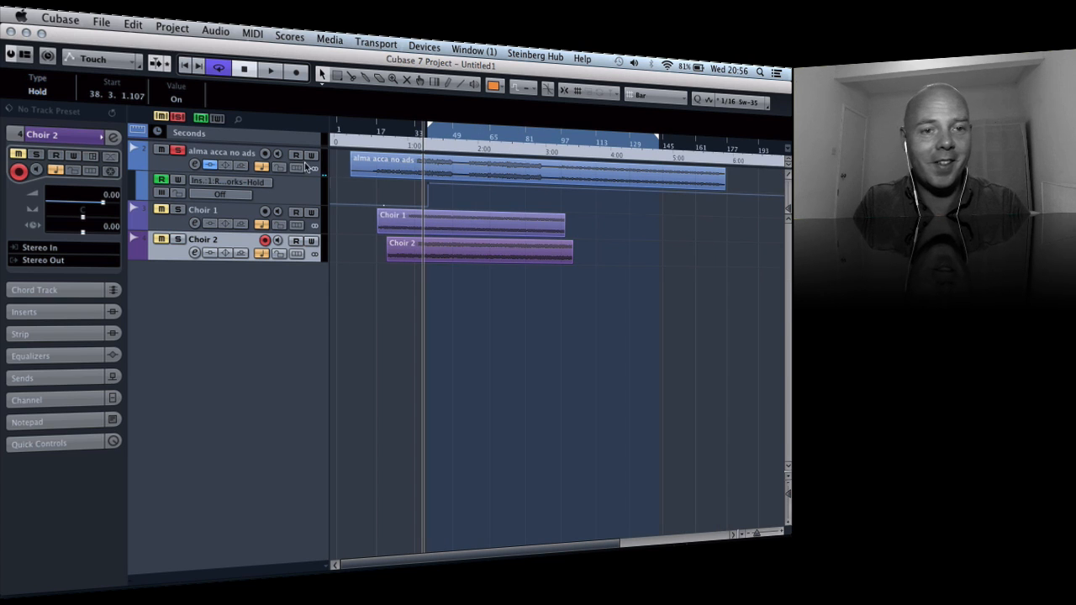
left_click(107, 21)
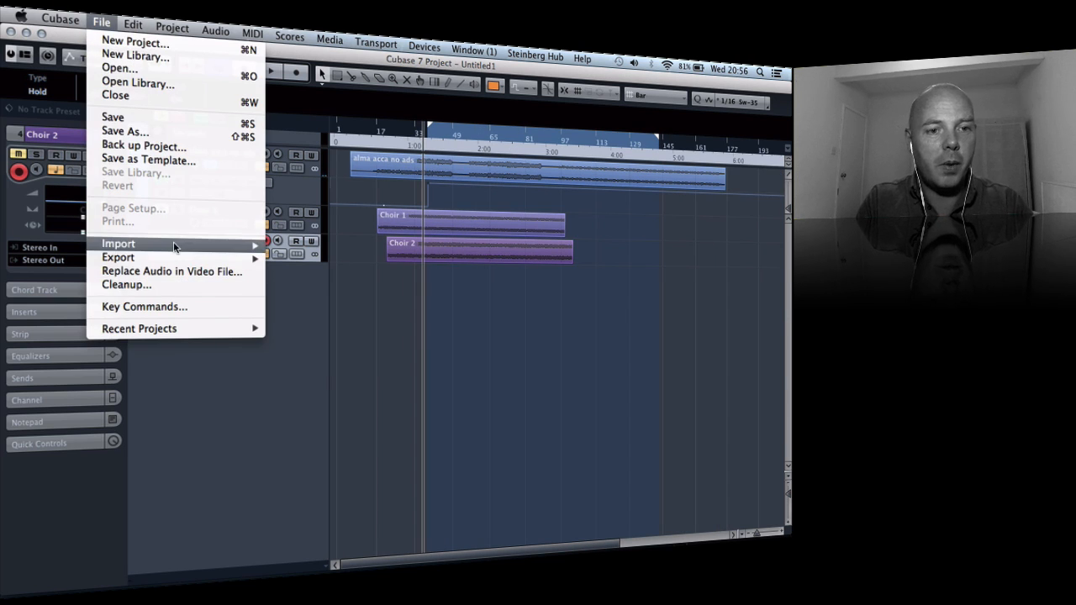
mouse_move(177, 257)
left_click(309, 287)
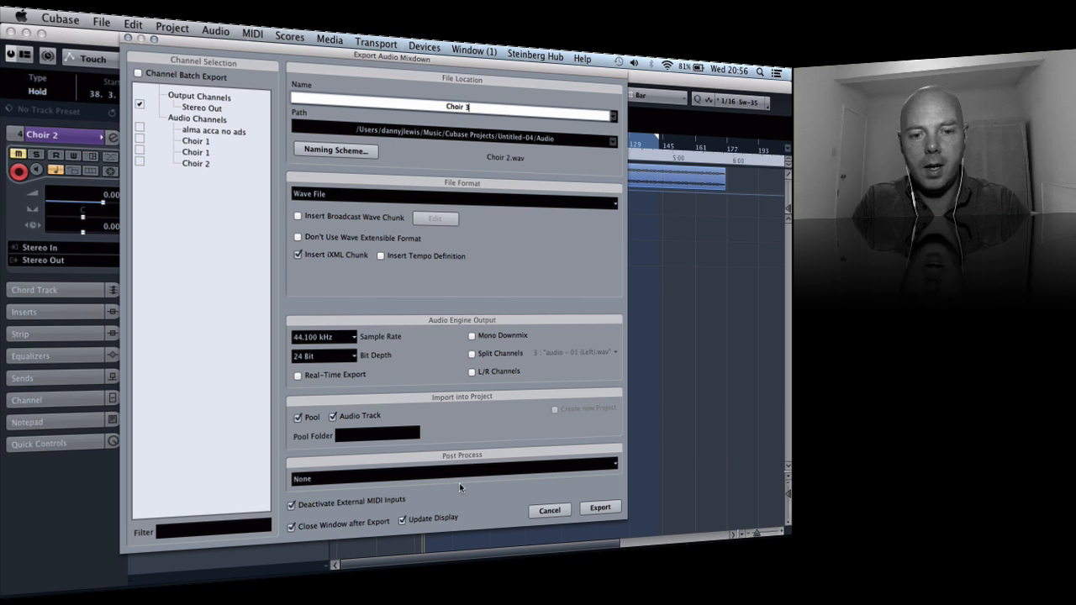
left_click(584, 505)
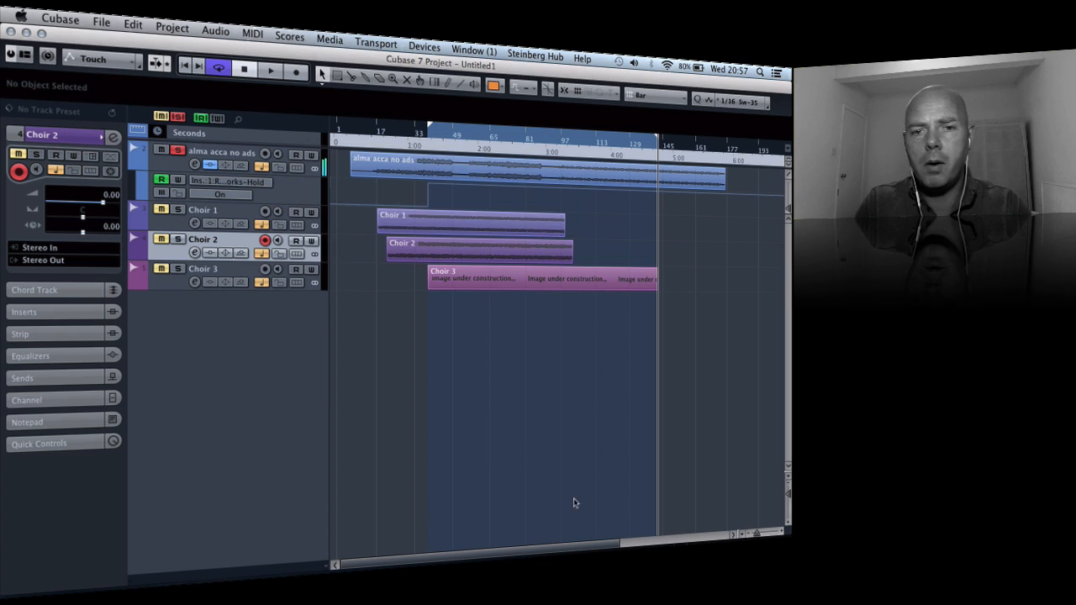
Step: Move the Choir 3 and Choir 1 clips so they line up with the start of the Choir 2 clip
left_click(500, 274)
left_click_drag(499, 275, 461, 275)
left_click_drag(442, 229, 450, 229)
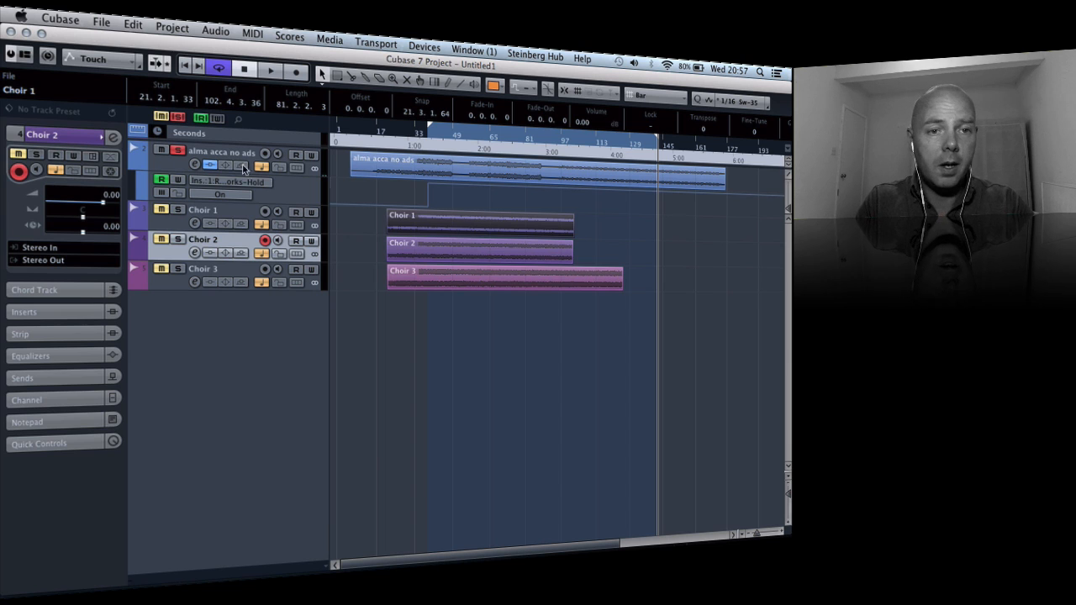
Step: Unsolo the vocal track and shift the Hold automation's On point to 57.1.2.29
left_click(177, 151)
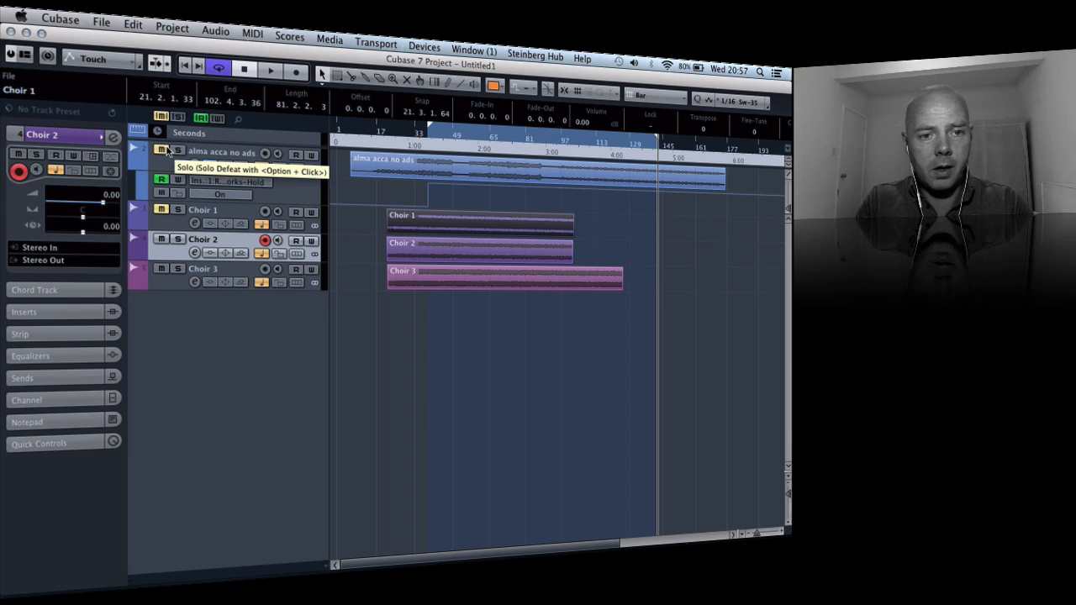
left_click_drag(428, 183, 471, 192)
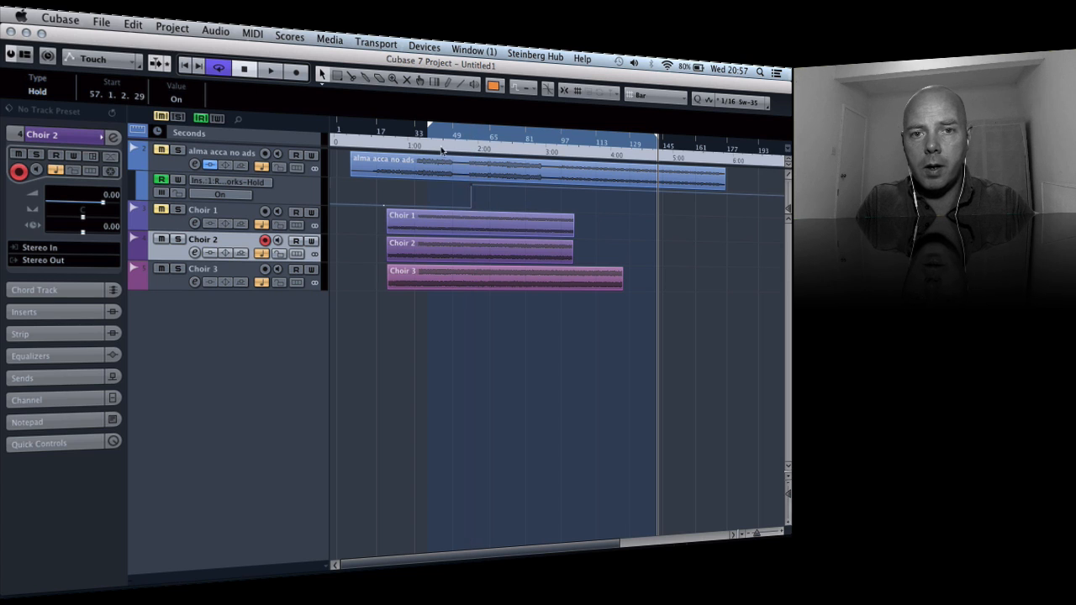
Step: Place the project cursor just before the Hold On point near bar 57 and set the left locator at that point
left_click_drag(441, 150, 469, 145)
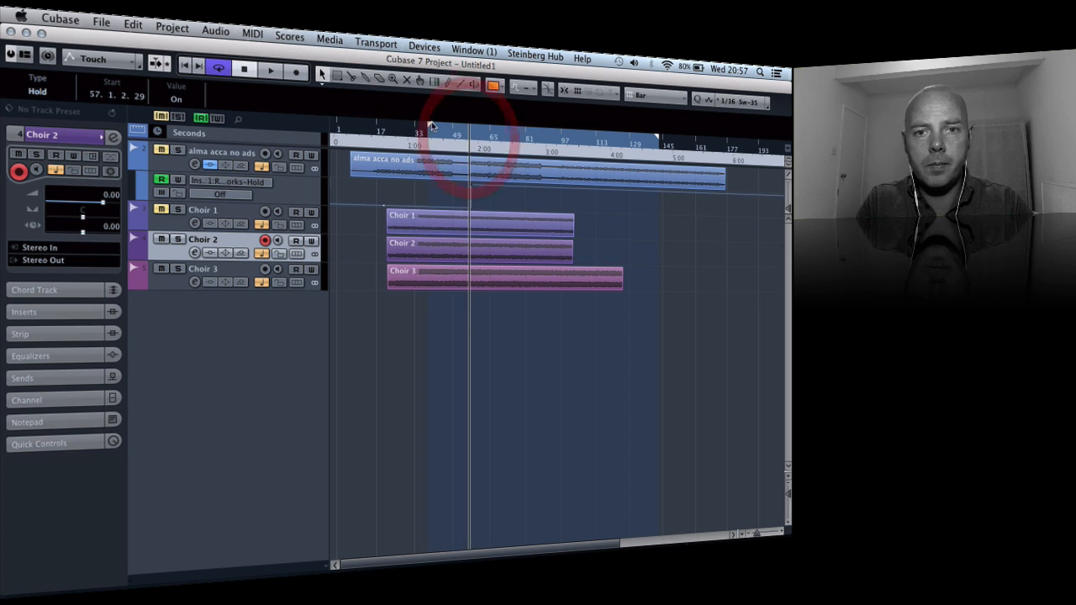
right_click(467, 127)
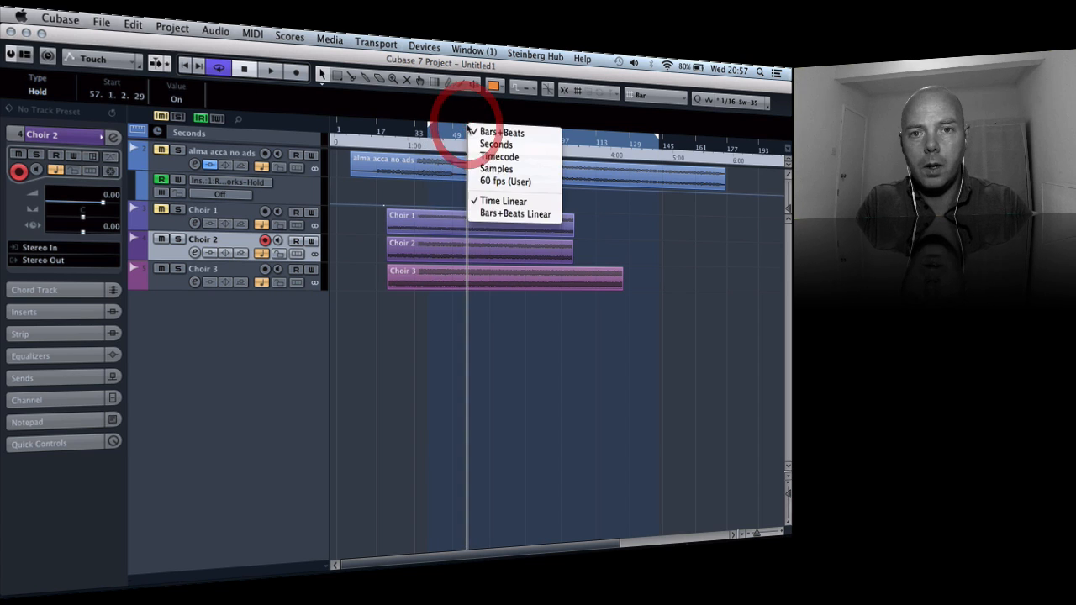
left_click(459, 126)
key("h")
key("h")
key("h")
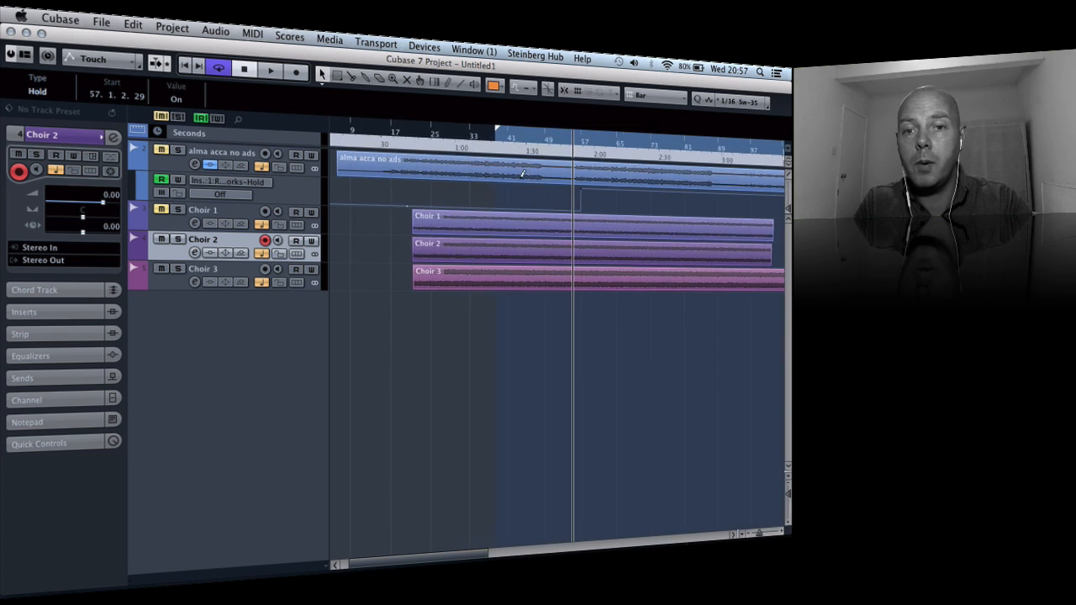
right_click(582, 148)
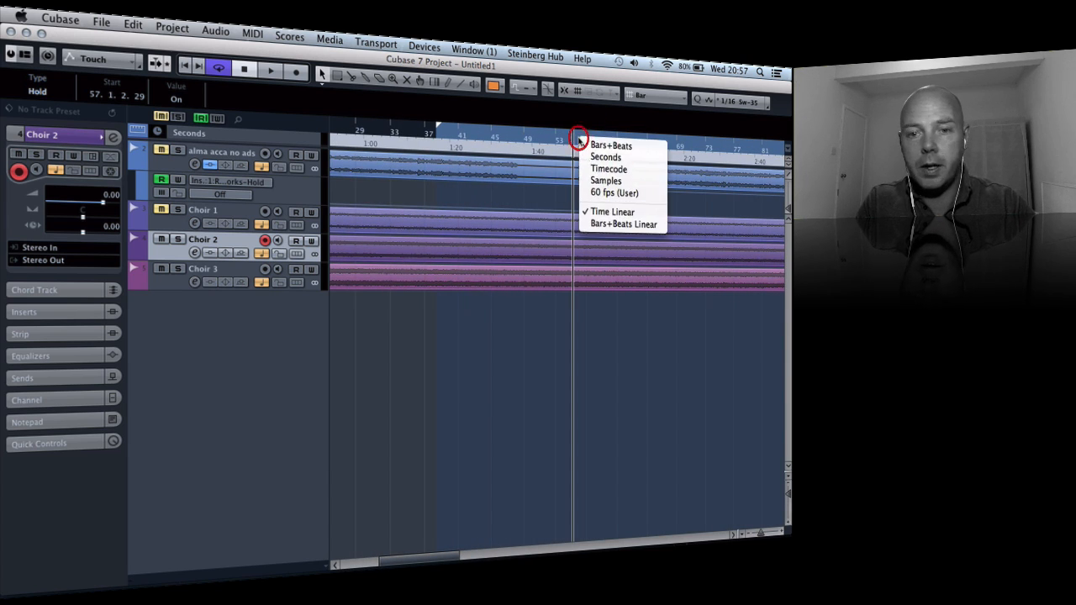
left_click(579, 141)
left_click(581, 143)
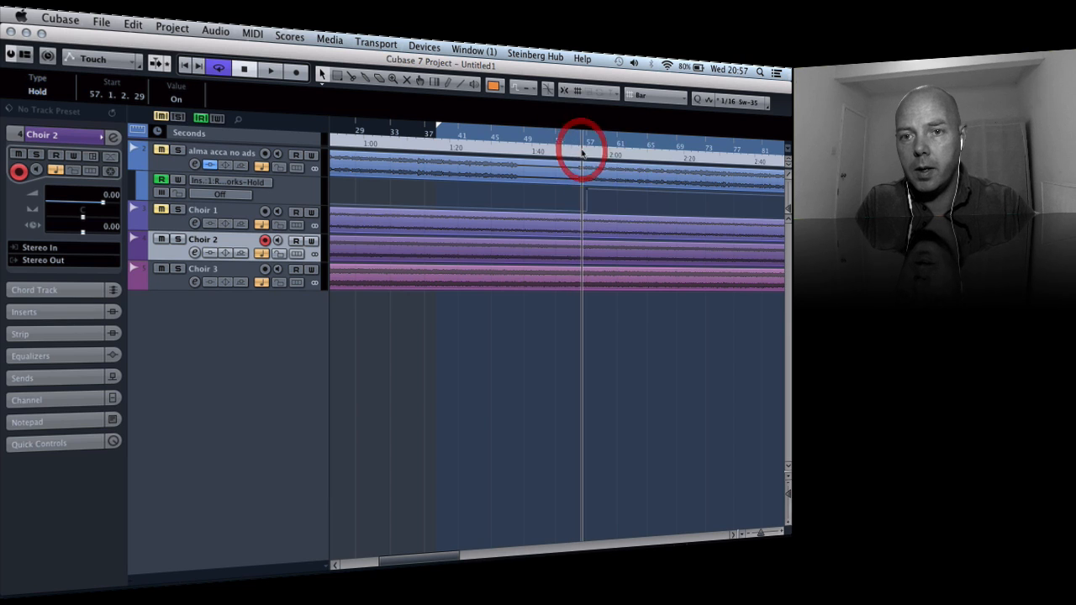
left_click(586, 139)
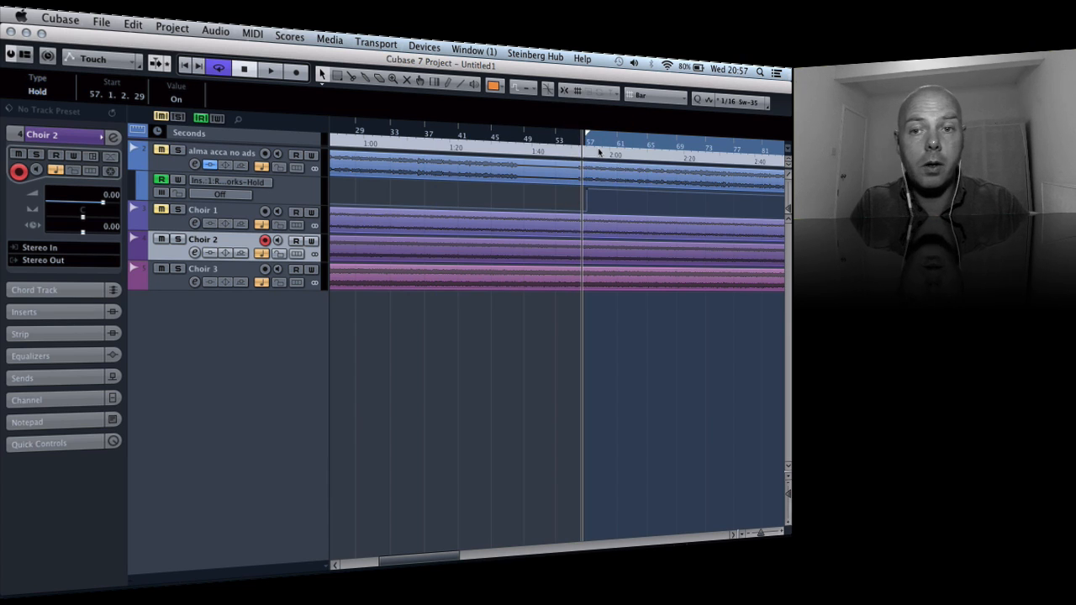
Step: Solo the vocal and play it back around the Hold On point near bar 57
left_click(177, 149)
key("space")
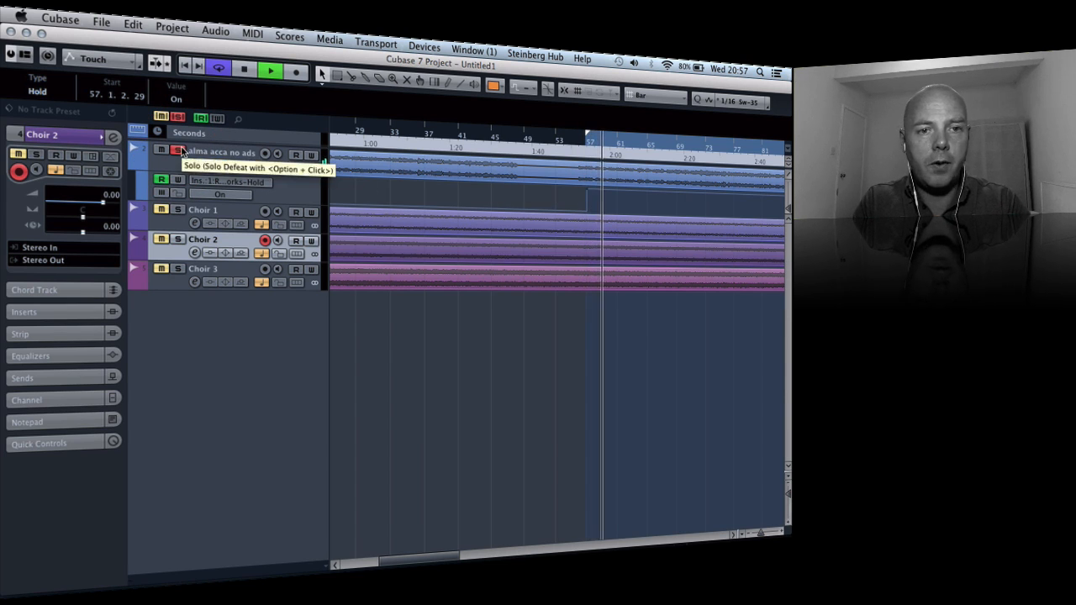
left_click(547, 149)
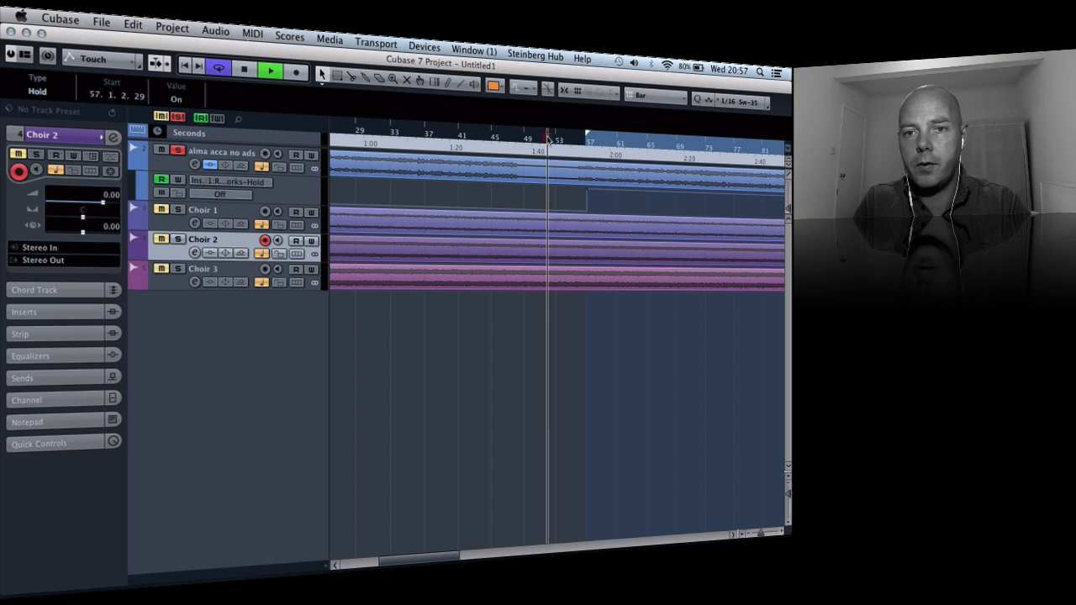
Step: Unsolo the vocal and audition the Choir 1, Choir 2 and Choir 3 tracks soloed one after another
left_click(182, 153)
key("space")
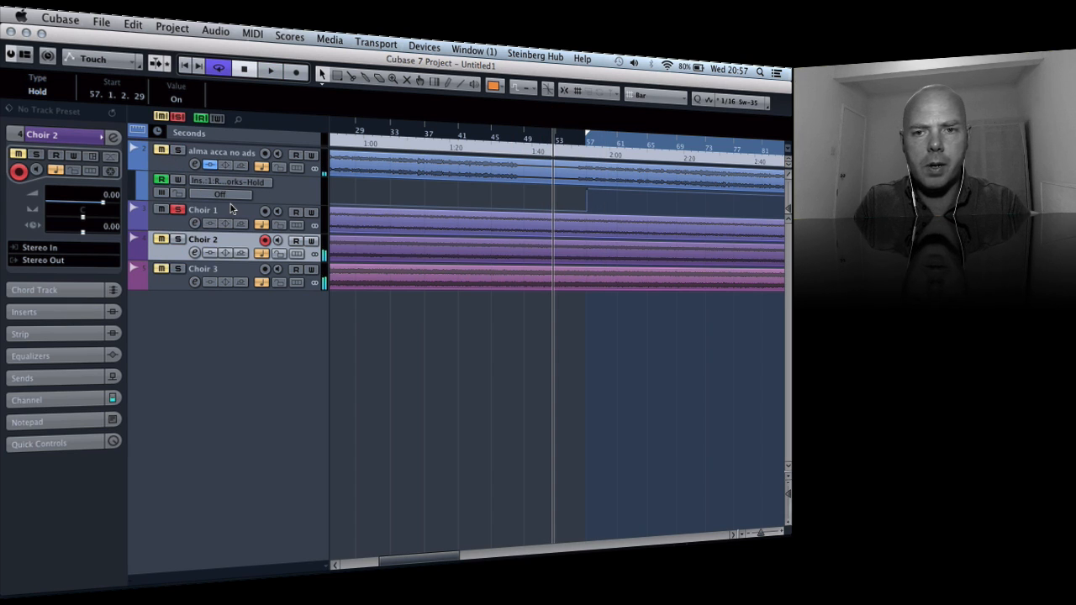
left_click(178, 210)
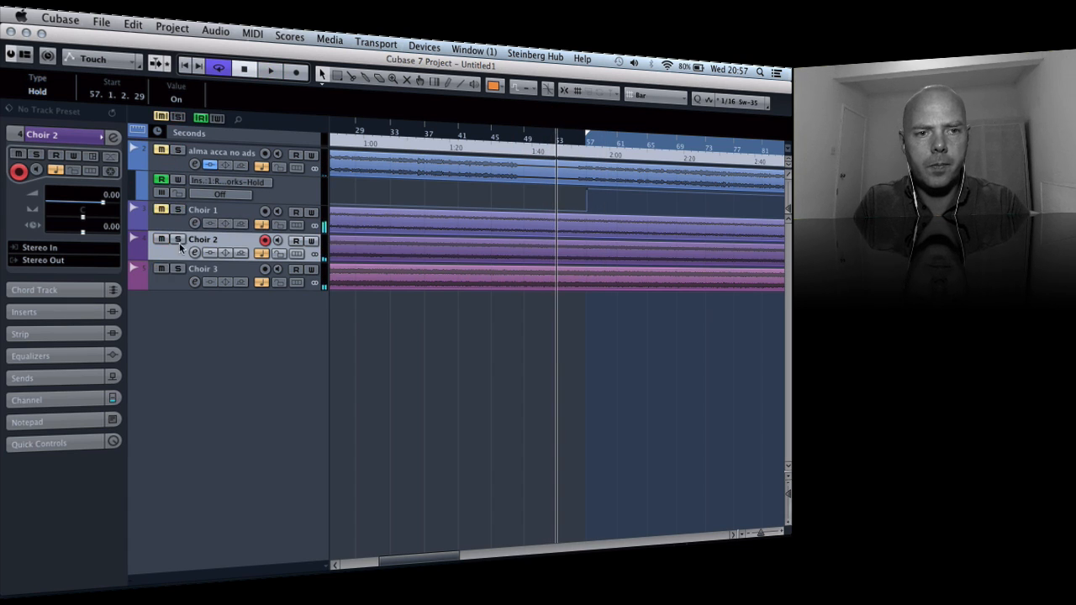
left_click(177, 240)
left_click(178, 239)
left_click(177, 269)
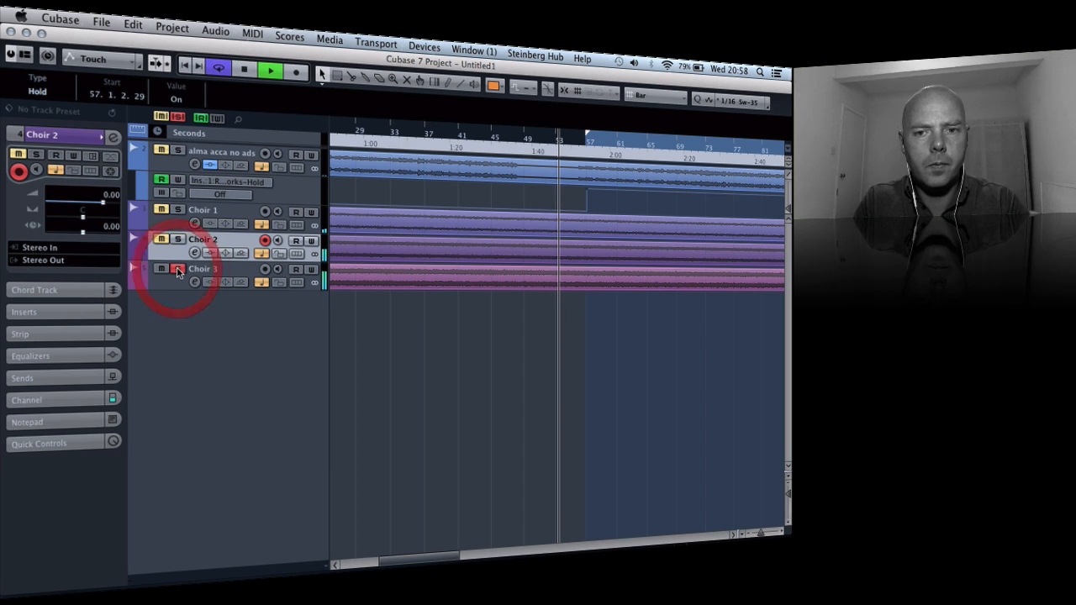
key("space")
left_click(178, 269)
Step: Solo the vocal again and shift the Hold automation's On point to 66.2.1.2
left_click(172, 149)
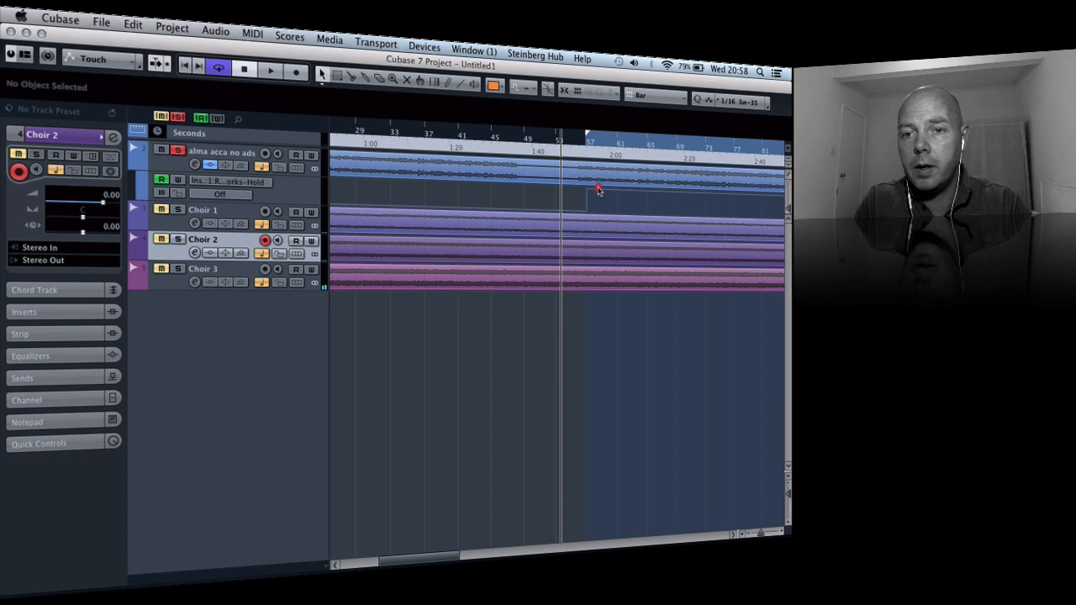
left_click_drag(586, 193, 657, 195)
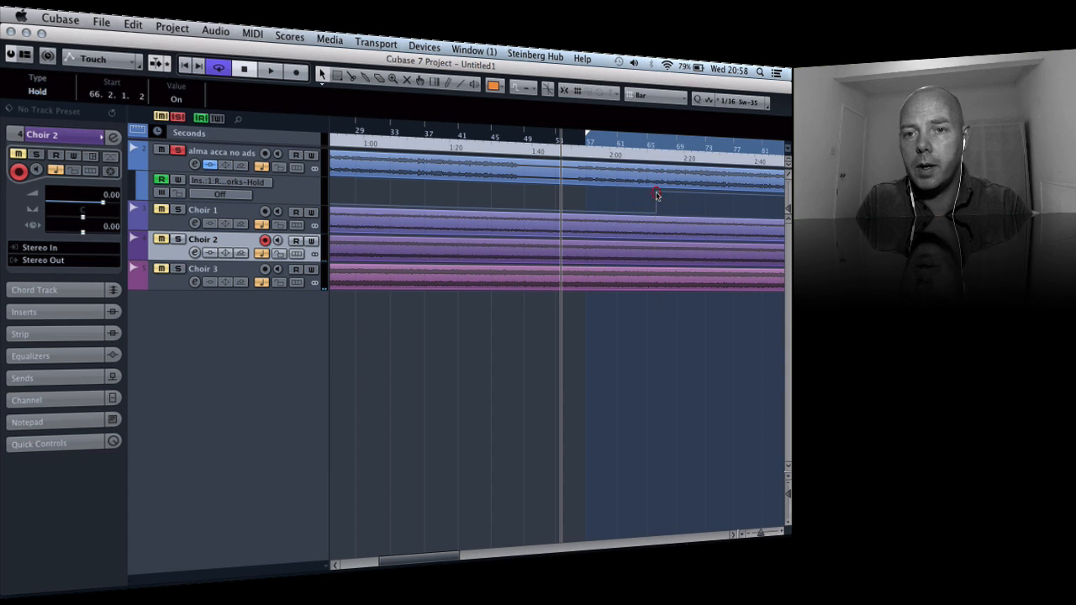
Step: Play the soloed vocal across the Hold On point near bar 66 and set the left locator directly before it
double_click(637, 145)
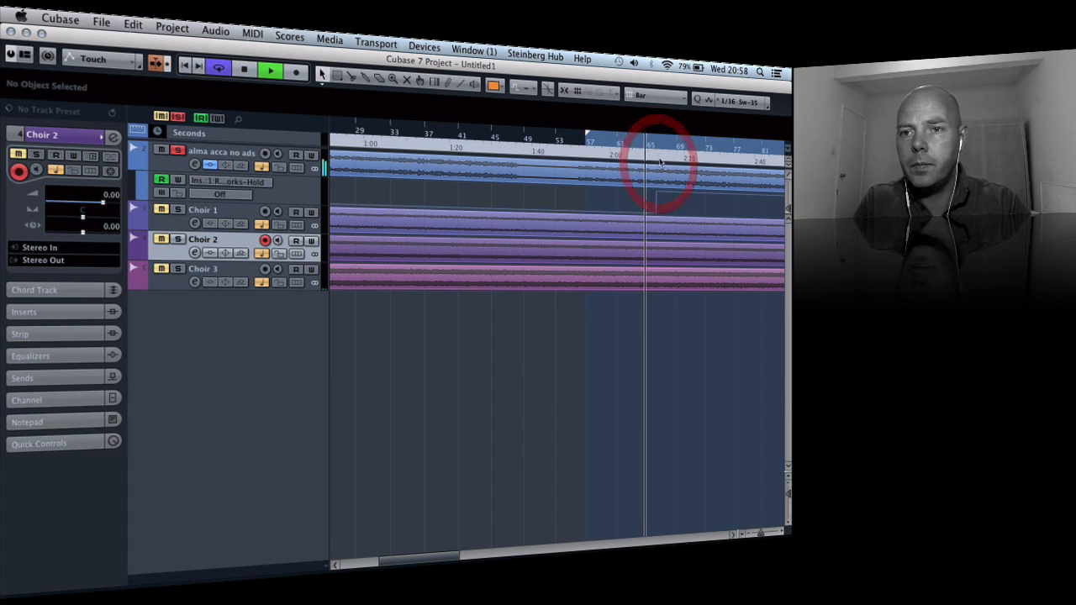
left_click(654, 155)
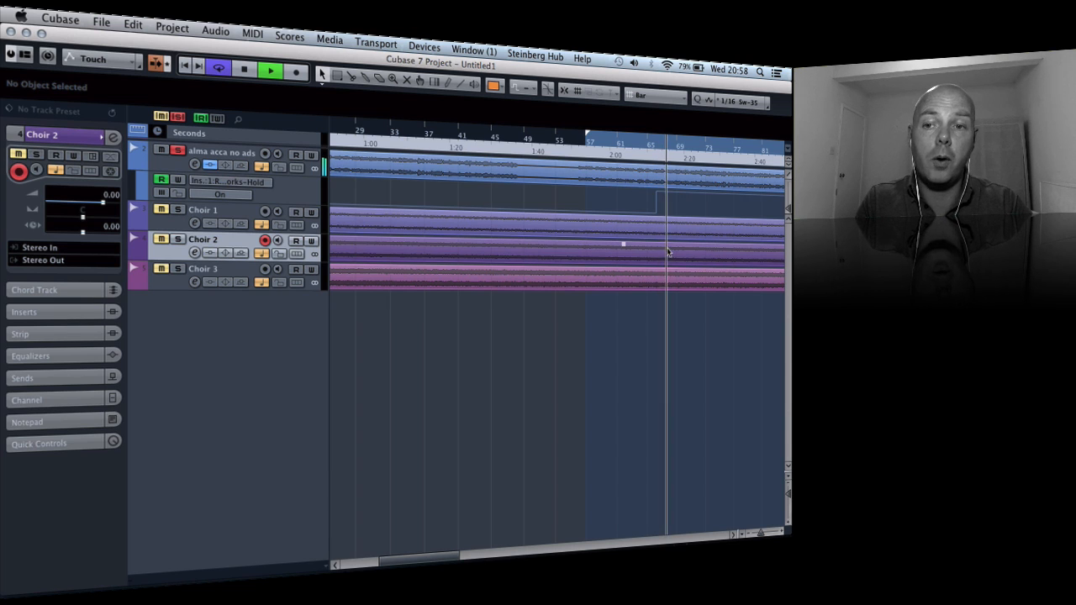
left_click(660, 156)
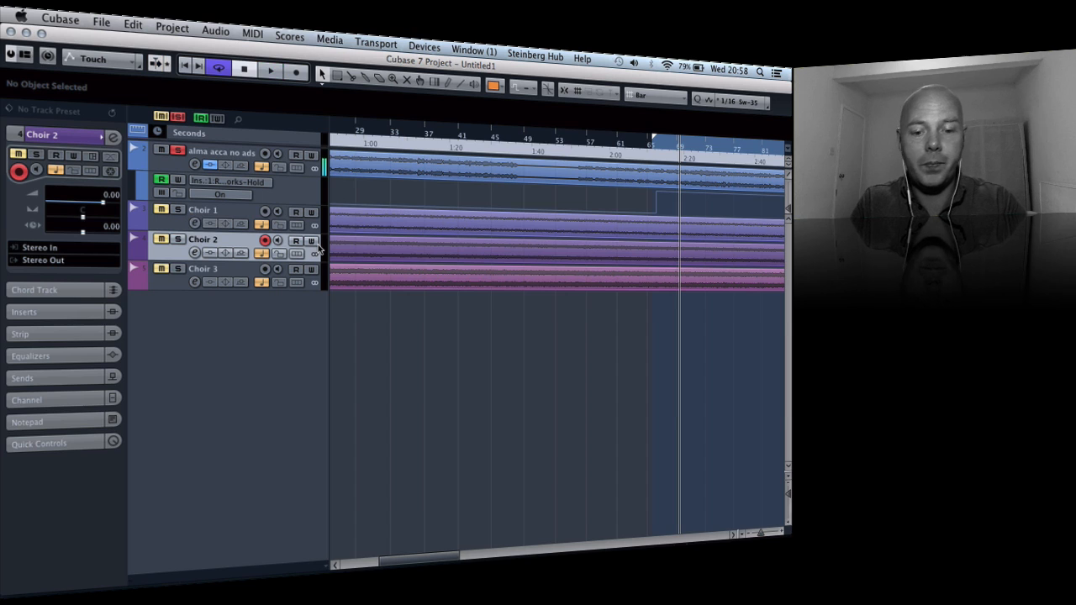
Step: Place the project cursor before the Hold On point and extend the right locator to about bar 153
key("g")
key("g")
key("g")
left_click(509, 149)
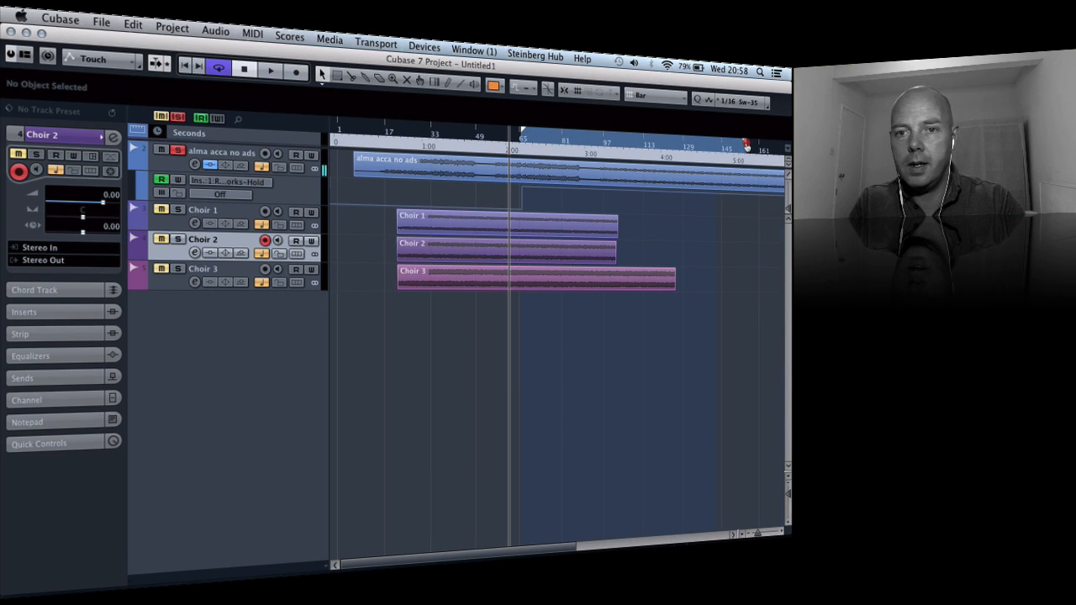
key("g")
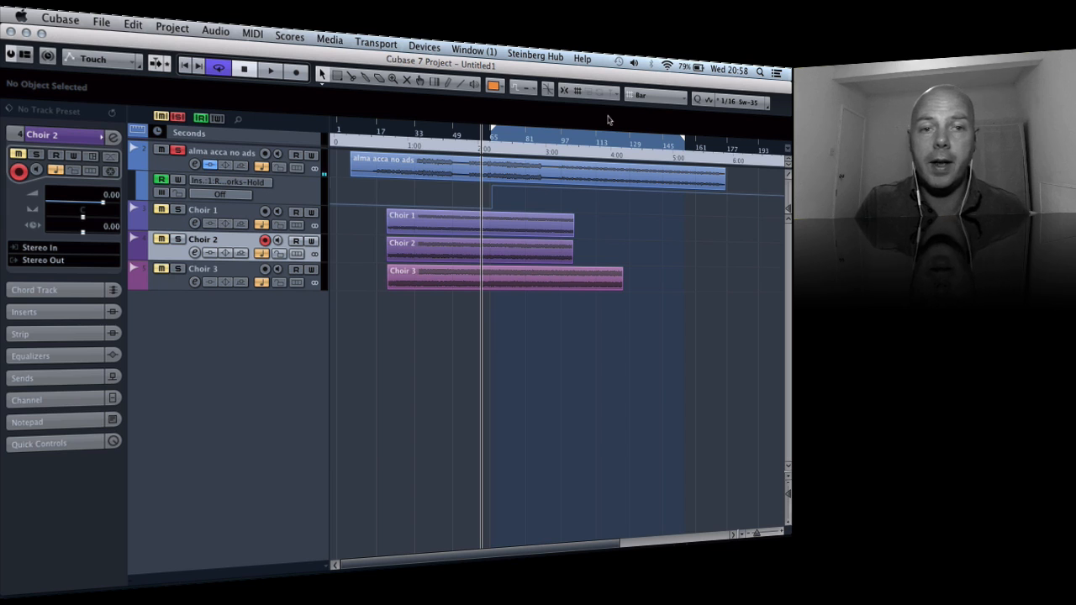
Step: Export the cycle range as an audio mixdown named Choir 4, imported into the Pool and an audio track
left_click(99, 23)
mouse_move(209, 249)
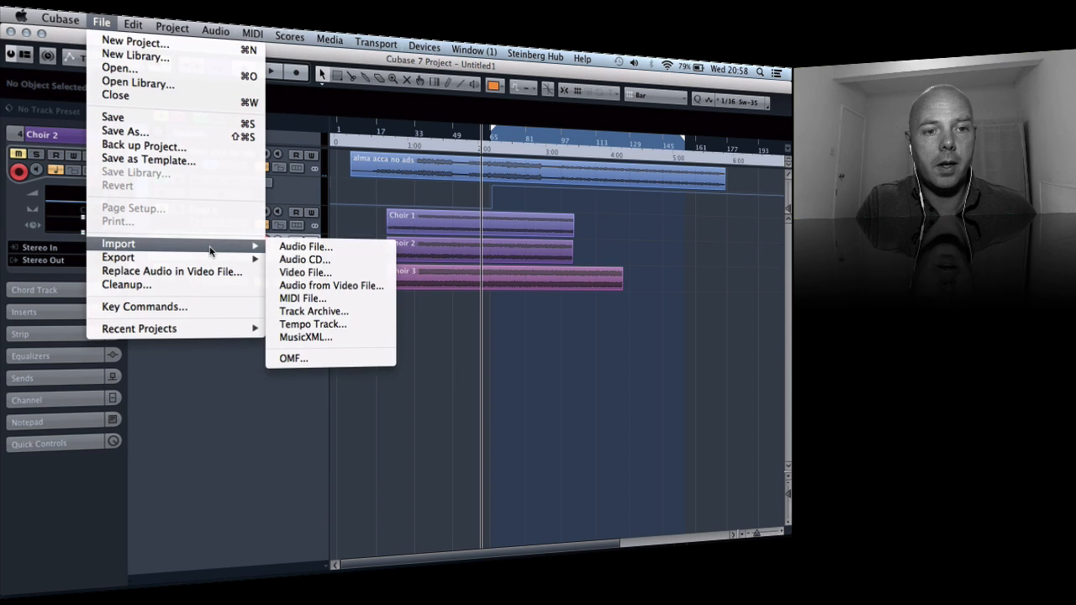
left_click(320, 286)
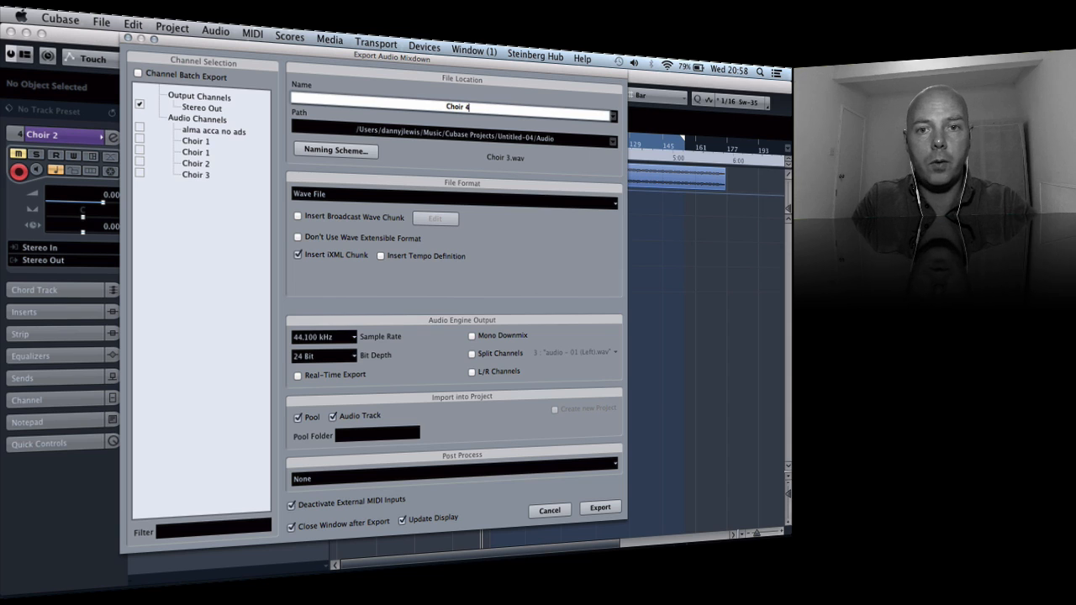
key("Return")
left_click(599, 507)
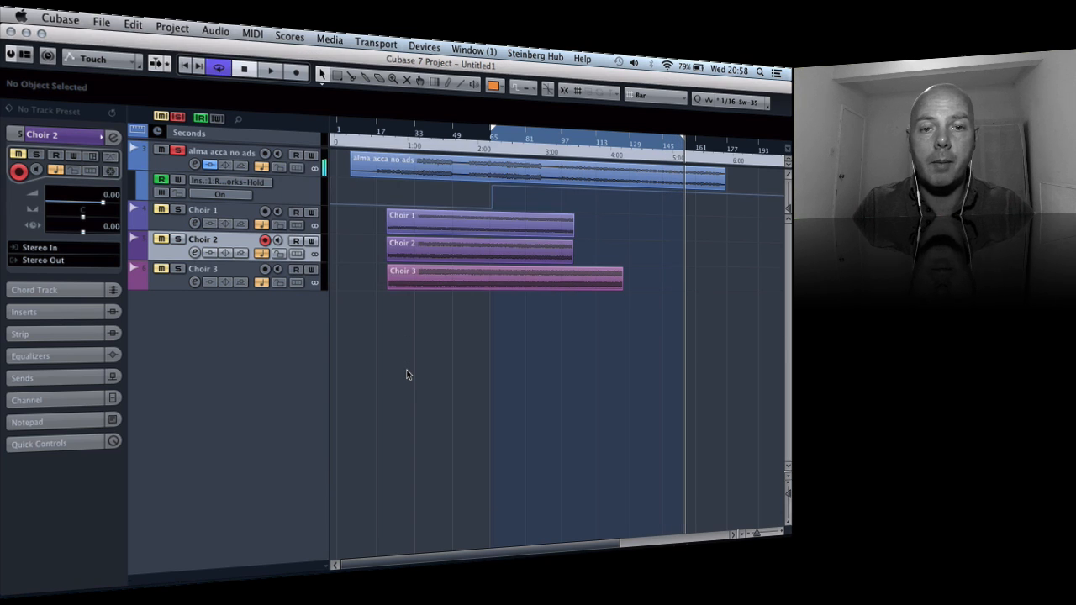
Step: Place the exported Choir 4 audio from the Pool on its own track below Choir 3, starting level with the other Choir clips
scroll(545, 333, "right", 10)
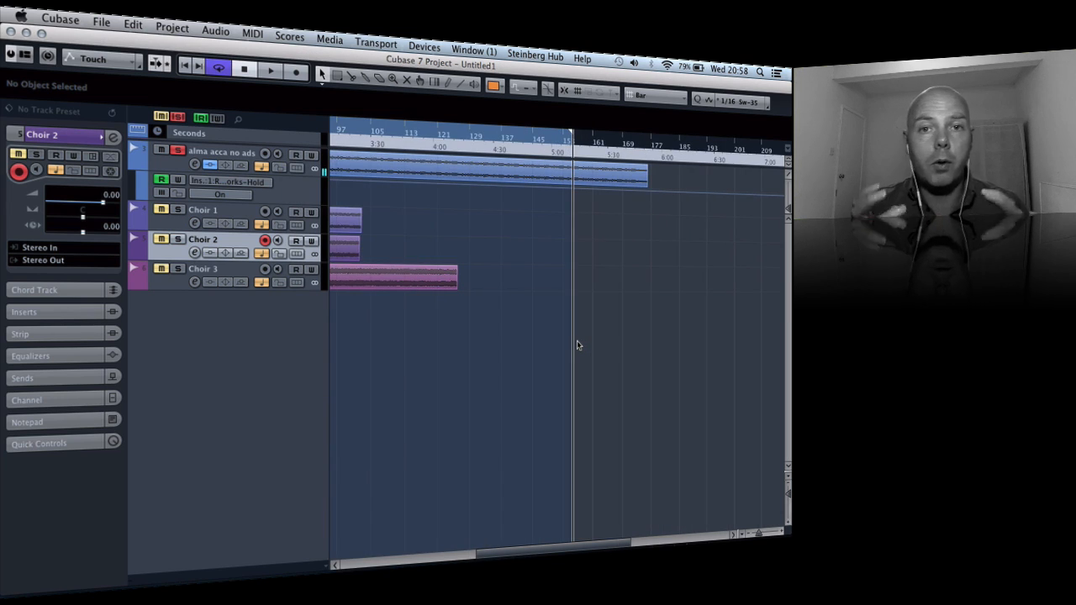
key("g")
key("g")
key("g")
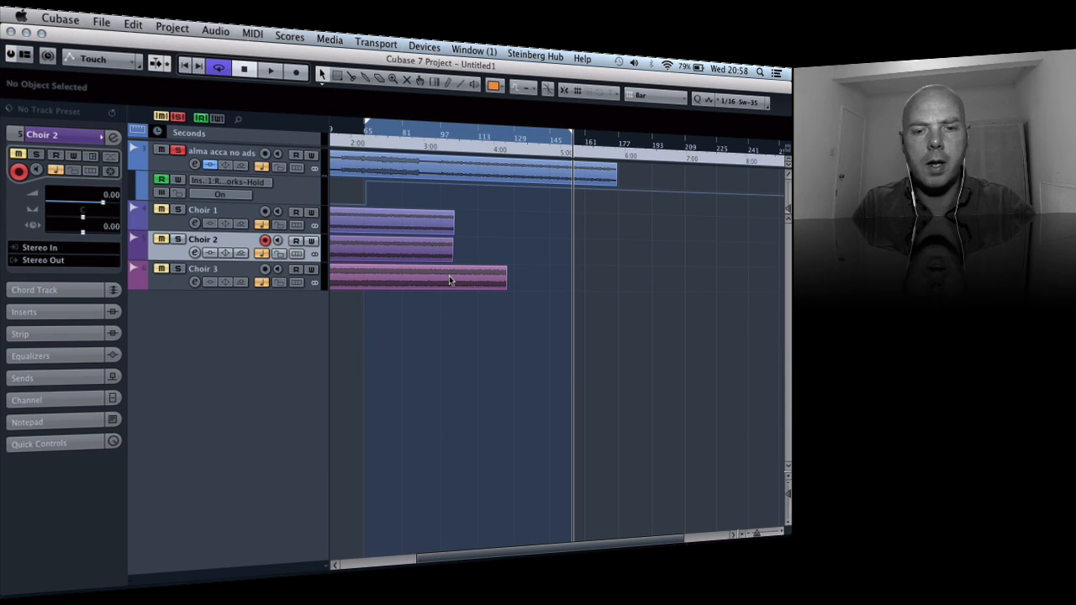
key("g")
left_click(448, 332)
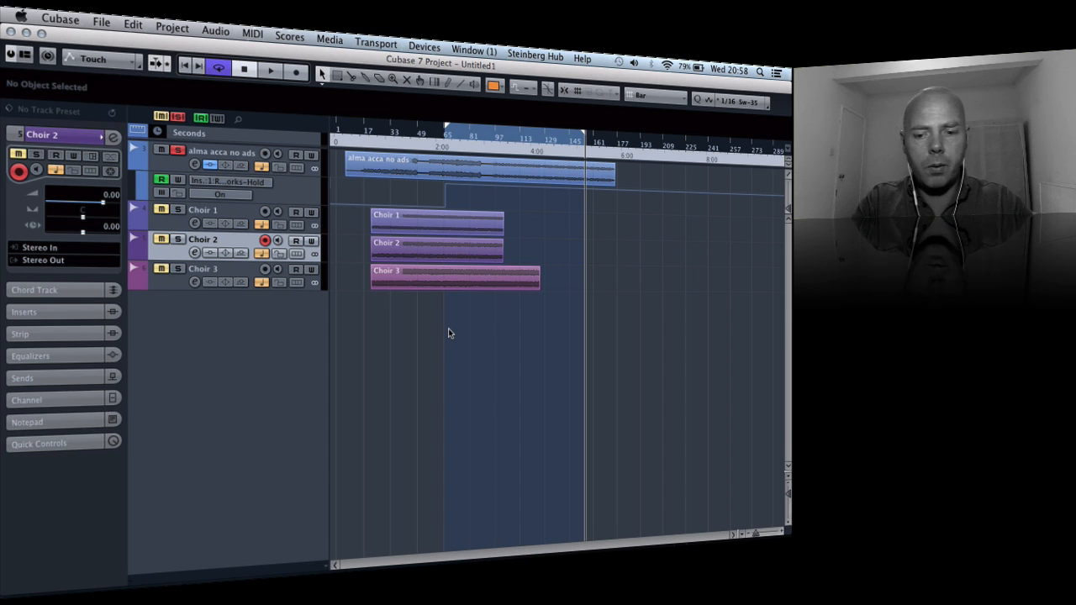
key("super+p")
left_click(510, 268)
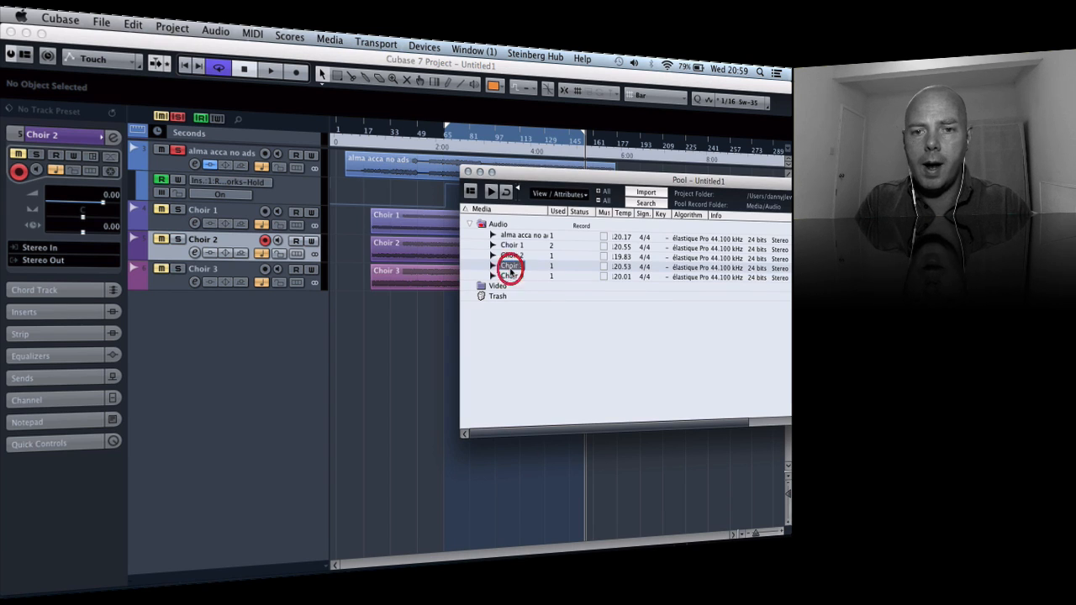
left_click_drag(510, 268, 375, 308)
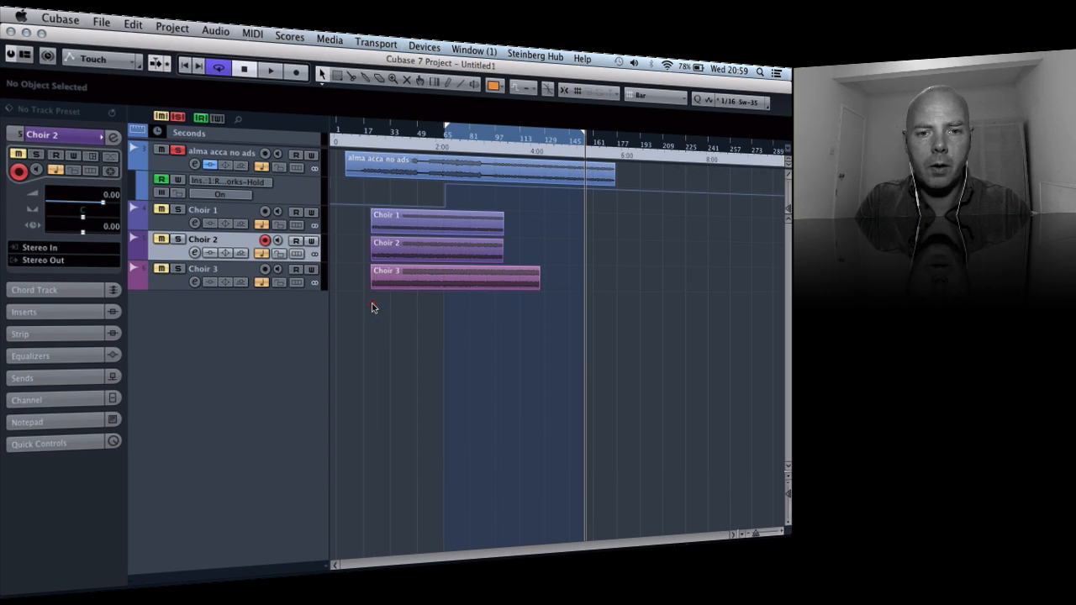
left_click(483, 346)
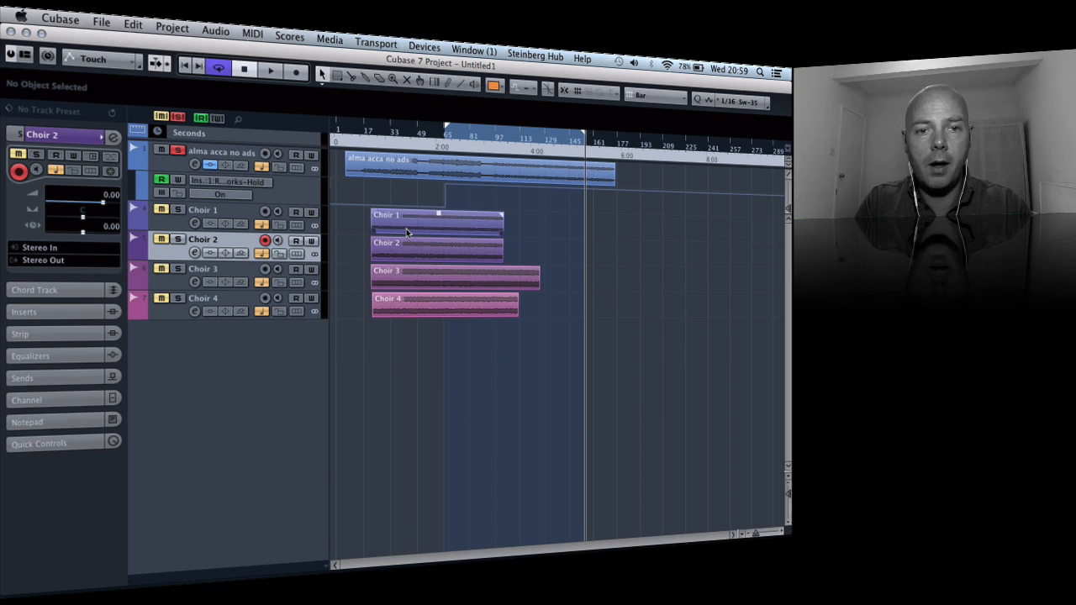
Step: Mute the vocal instead of soloing it, and set the locators around the four Choir clips, from about bar 21
left_click(161, 152)
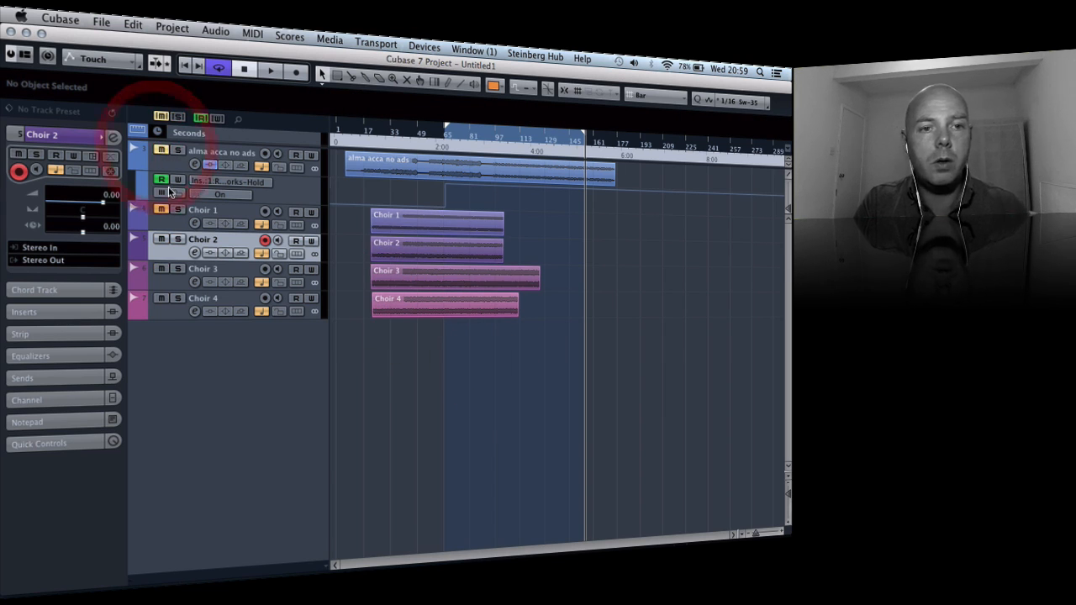
left_click(162, 211)
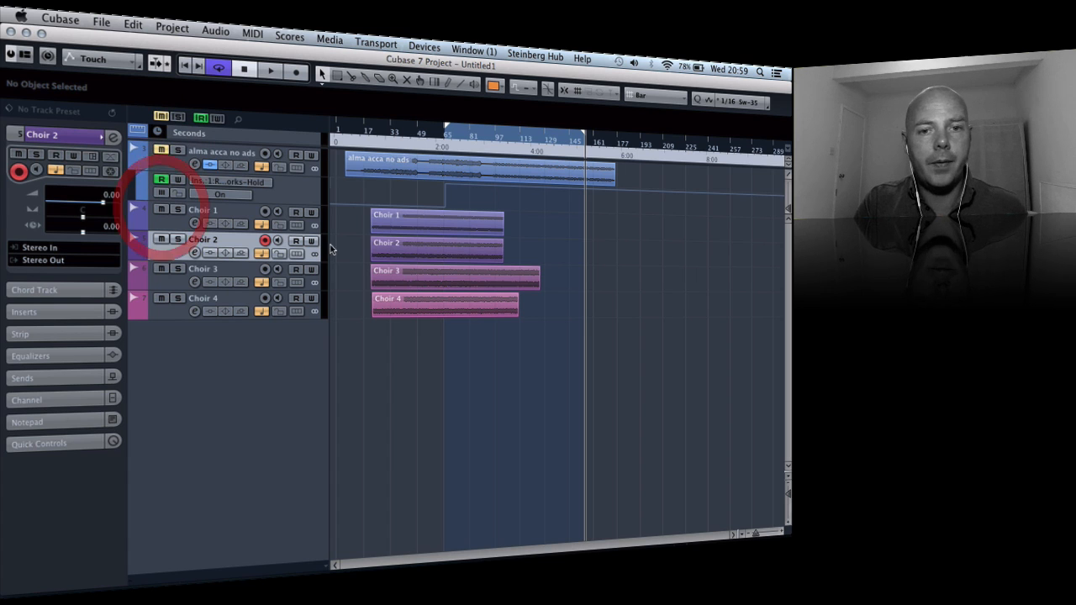
key("h")
key("h")
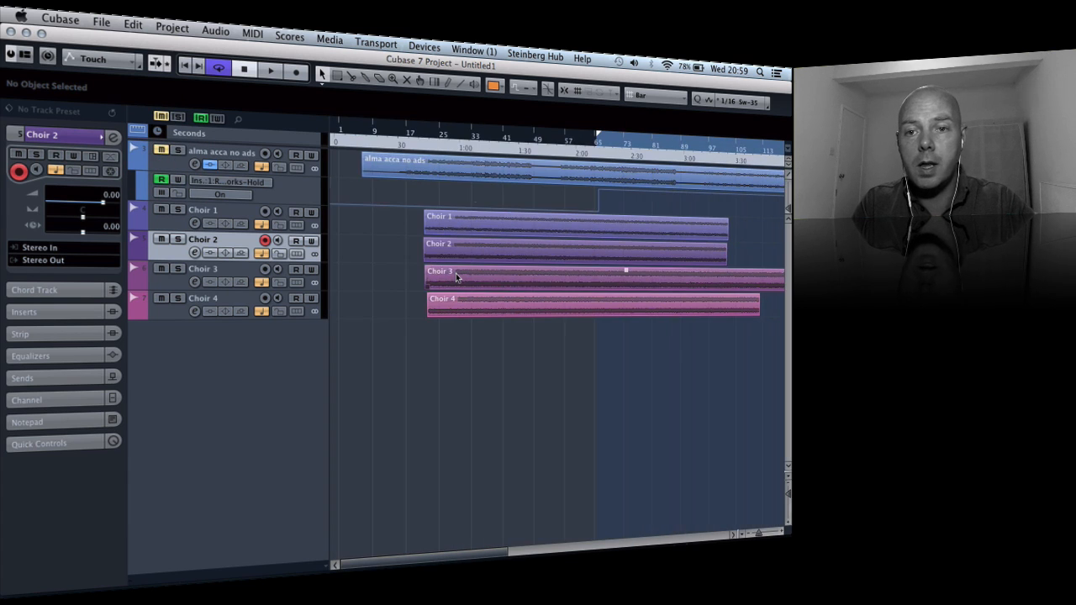
left_click_drag(599, 137, 441, 133)
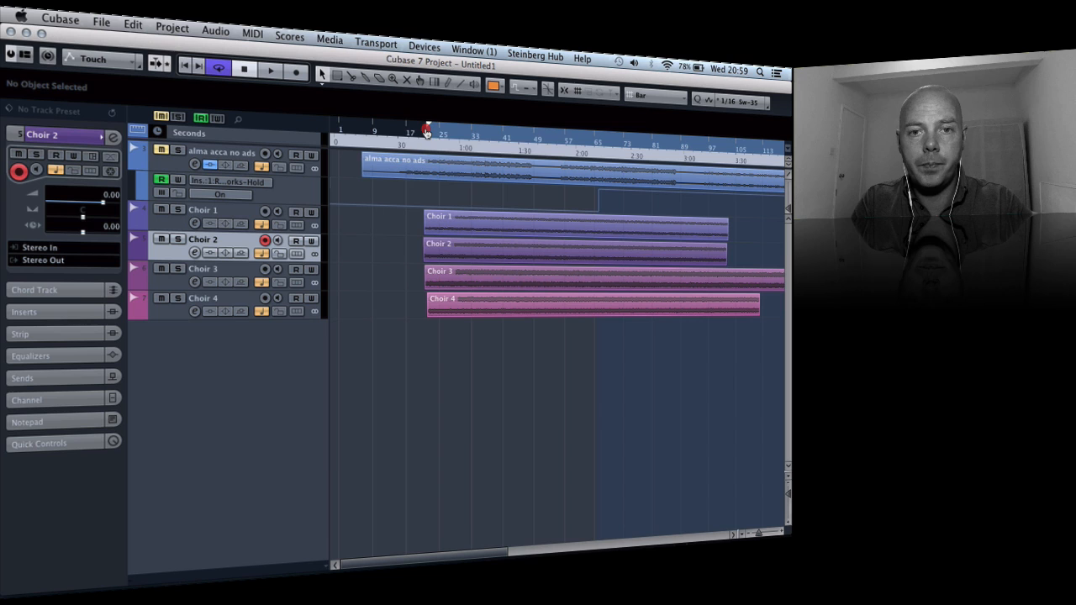
left_click_drag(408, 214, 645, 358)
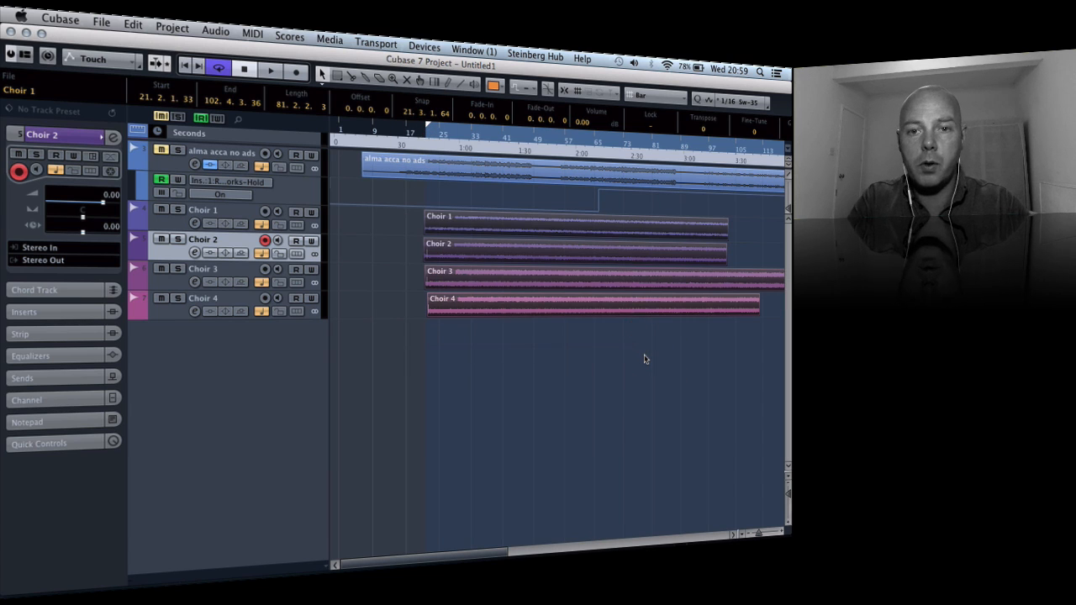
key("g")
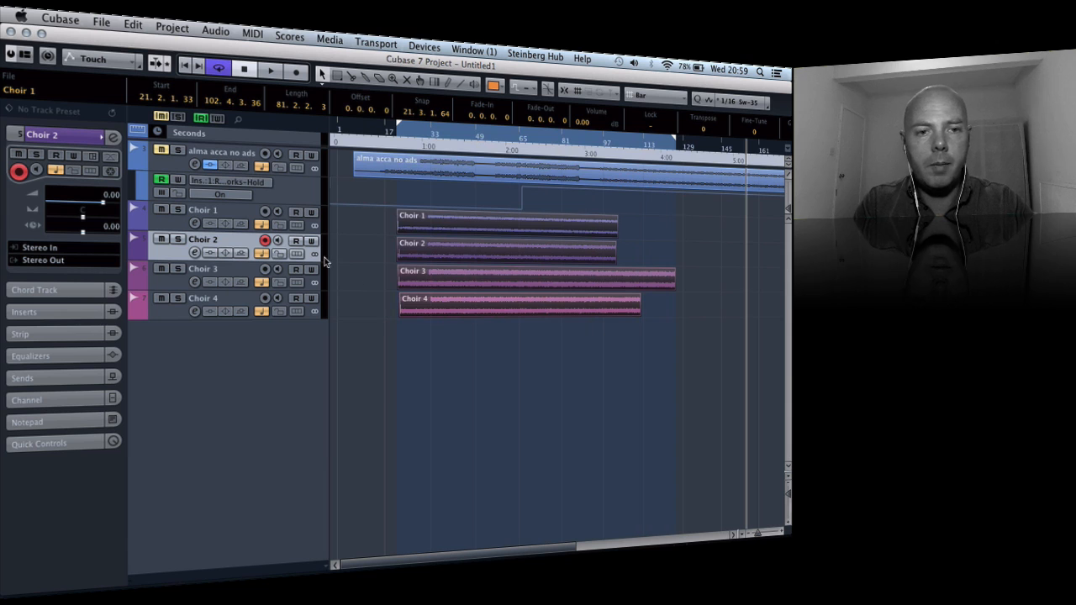
Step: Solo Choir 1 and play the beginning of its clip near bar 21
left_click(178, 210)
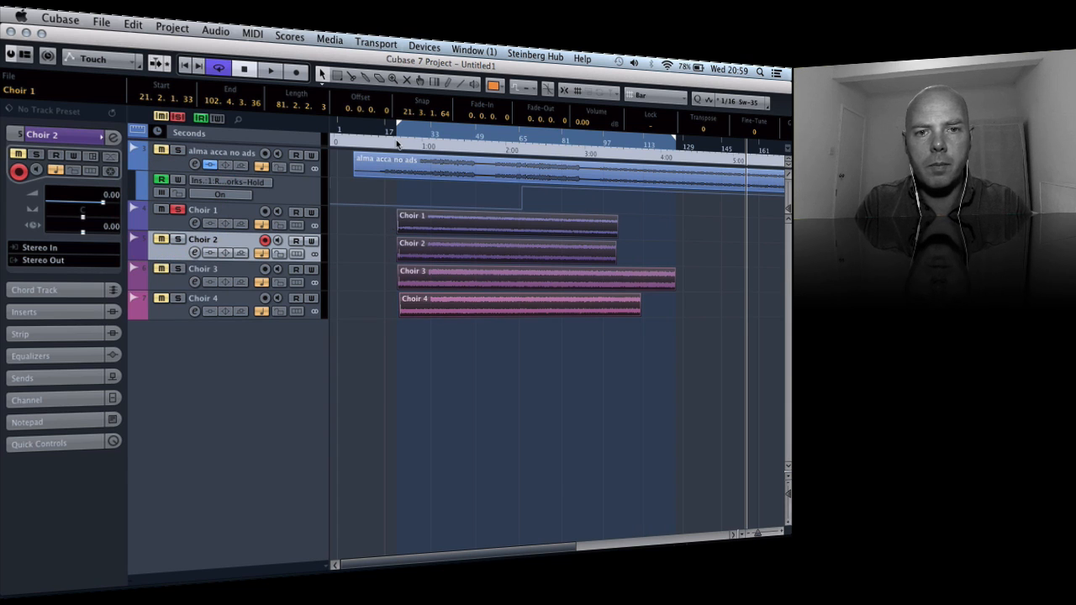
double_click(395, 142)
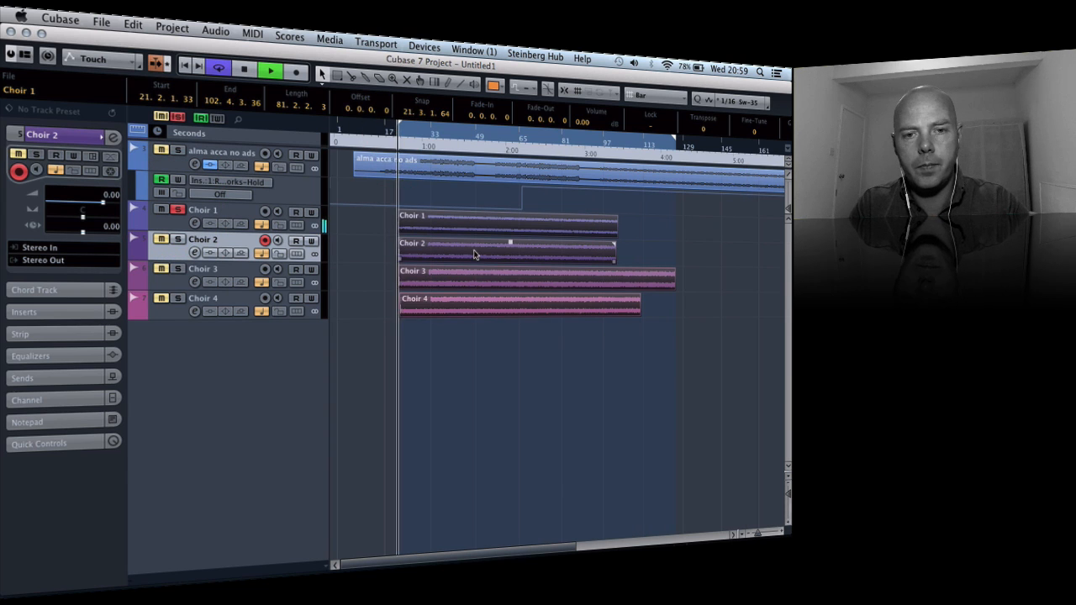
key("h")
key("h")
key("h")
key("h")
key("h")
key("h")
key("h")
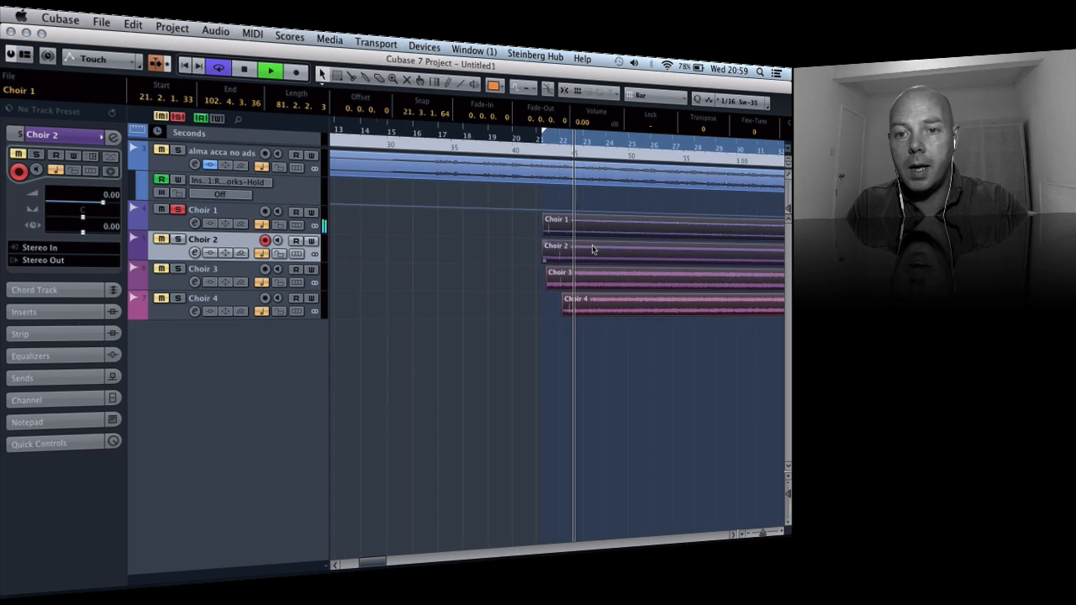
key("space")
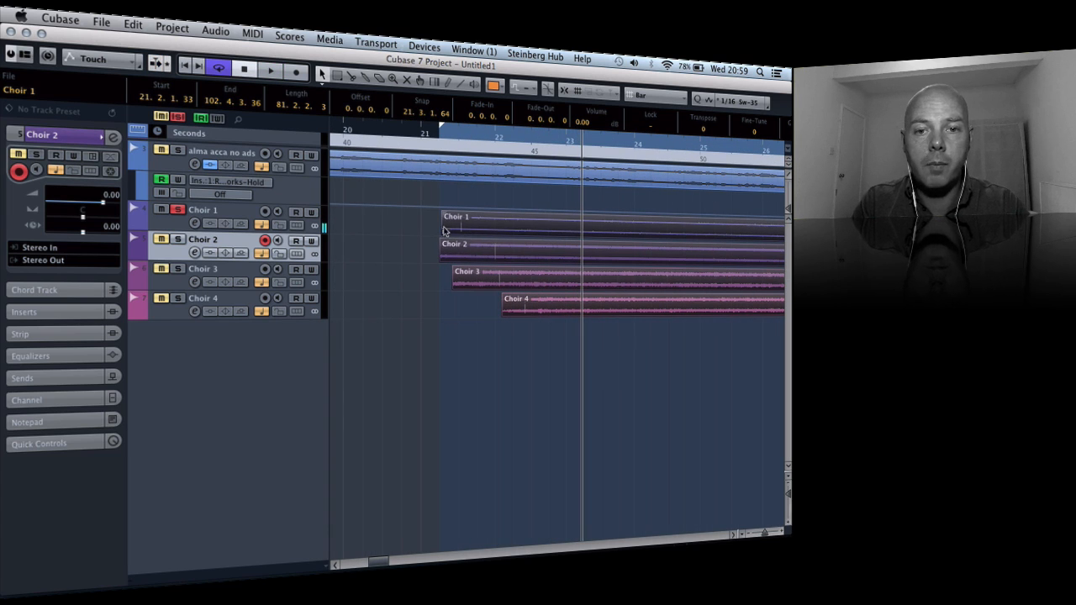
Step: Trim the starts of the four Choir clips and shift Choir 2, 3 and 4 earlier, closer to Choir 1's start
left_click_drag(445, 231, 531, 313)
left_click(414, 229)
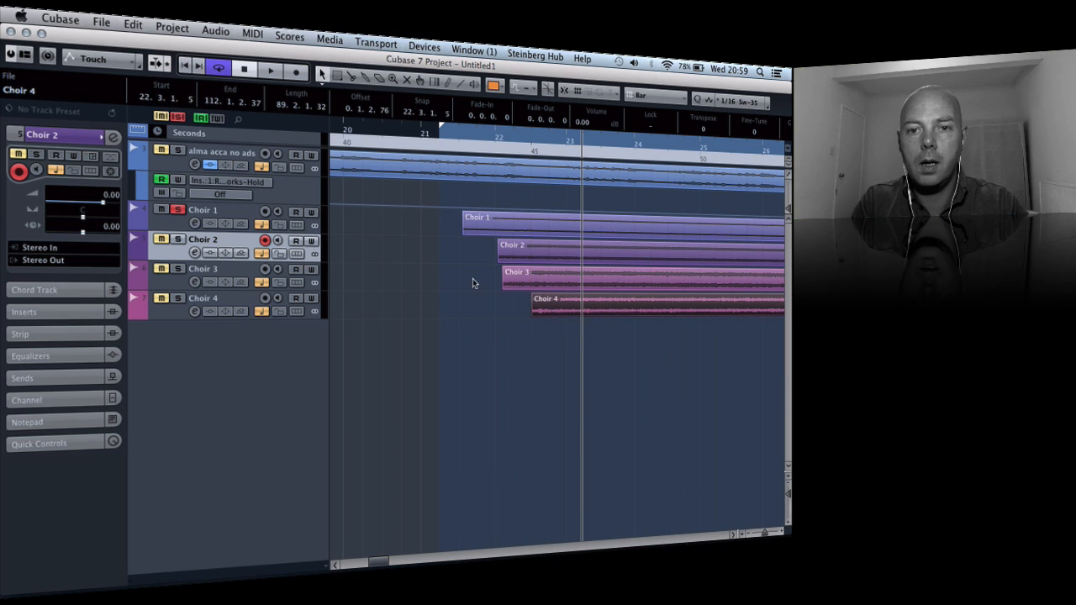
left_click_drag(480, 254, 501, 308)
left_click(450, 296)
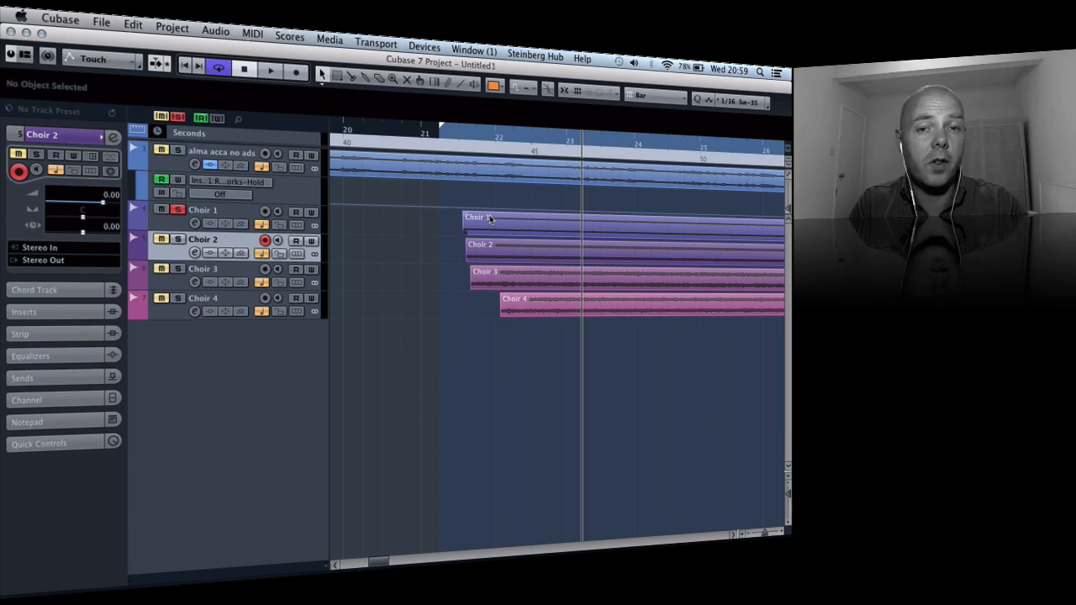
Step: Move the Choir 2 clip to start at 22.3.4.35 and try a fade-in of 1.1.2.88 on it
left_click_drag(465, 216, 567, 216)
left_click_drag(521, 249, 599, 252)
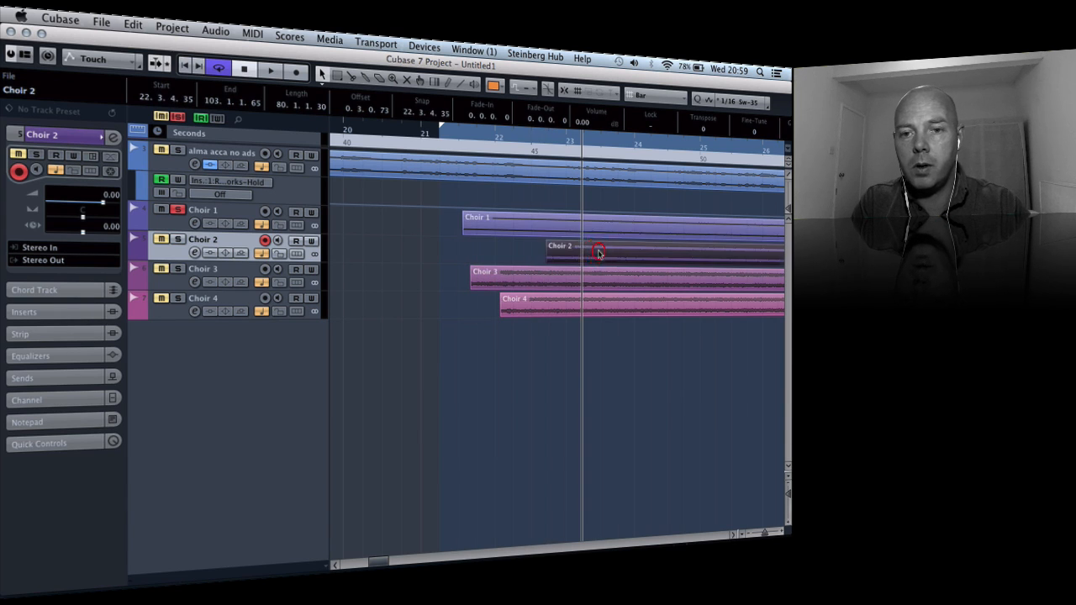
left_click(644, 240)
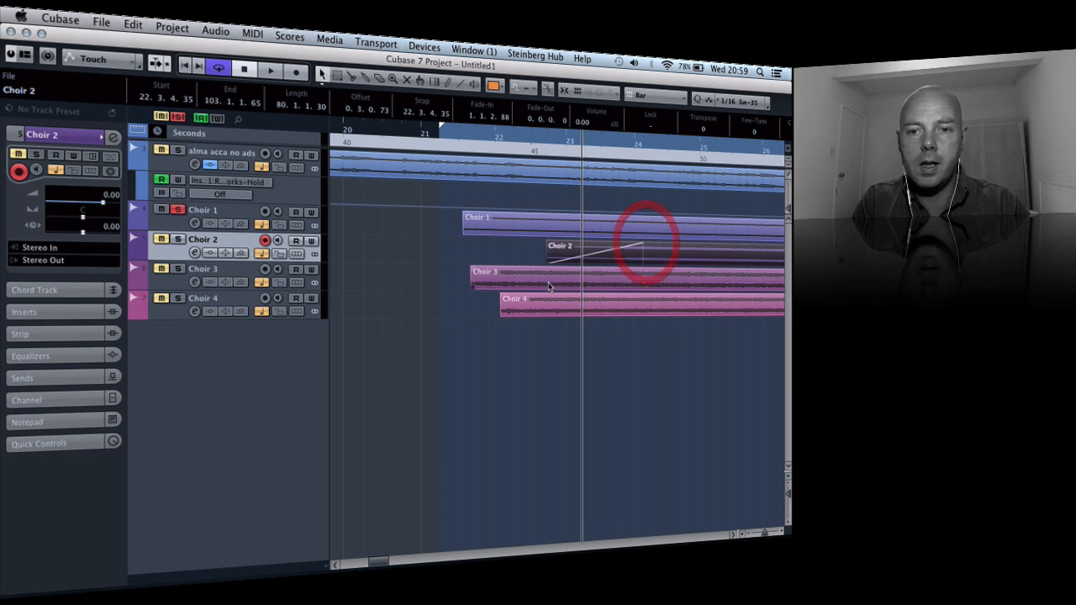
left_click(547, 283)
double_click(662, 288)
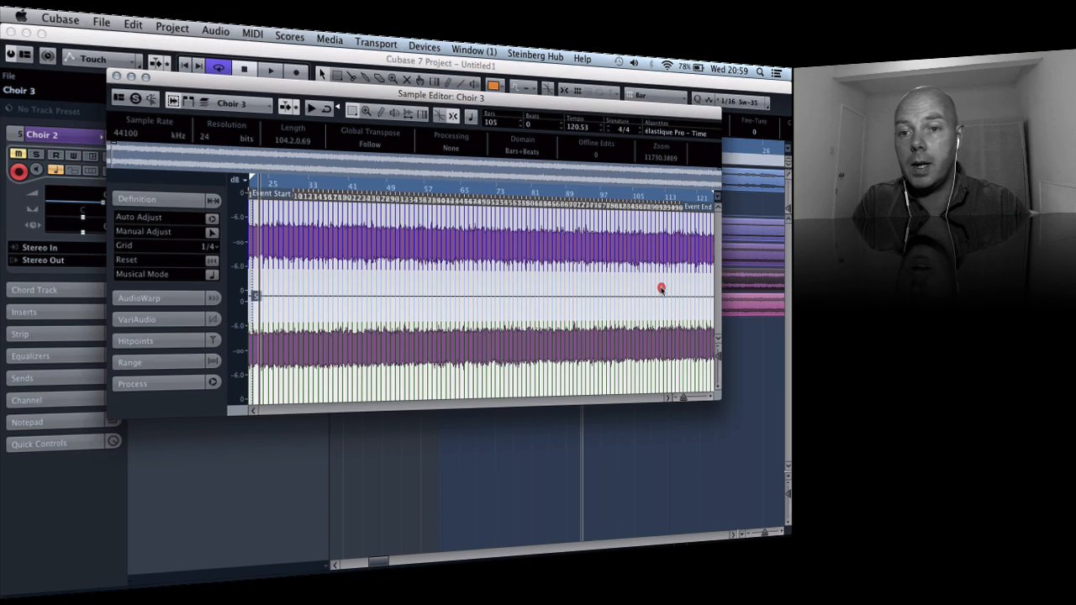
left_click(118, 76)
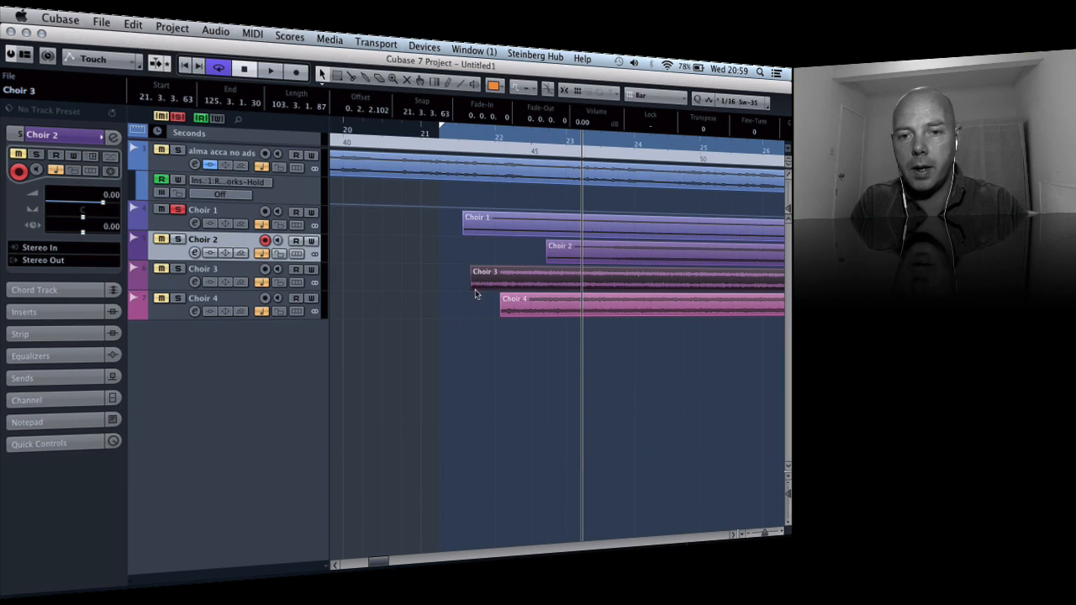
Step: Stagger the lower clips by moving Choir 3 to about bar 24 and Choir 4 to 25.3.4.28
left_click_drag(473, 285, 741, 275)
left_click_drag(503, 313, 767, 306)
scroll(766, 306, "right", 5)
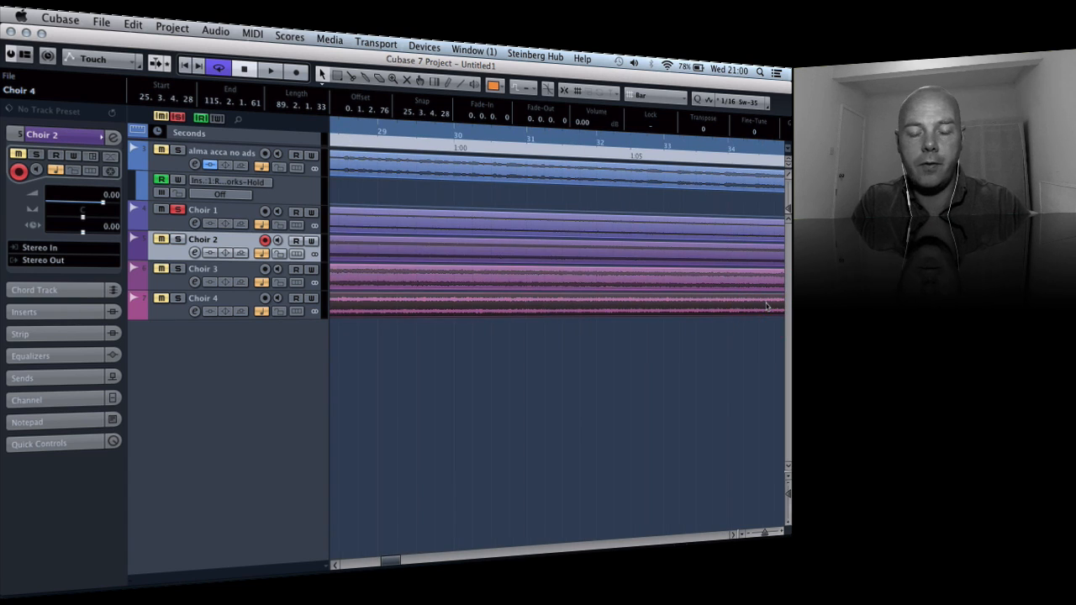
scroll(767, 306, "left", 5)
key("g")
key("g")
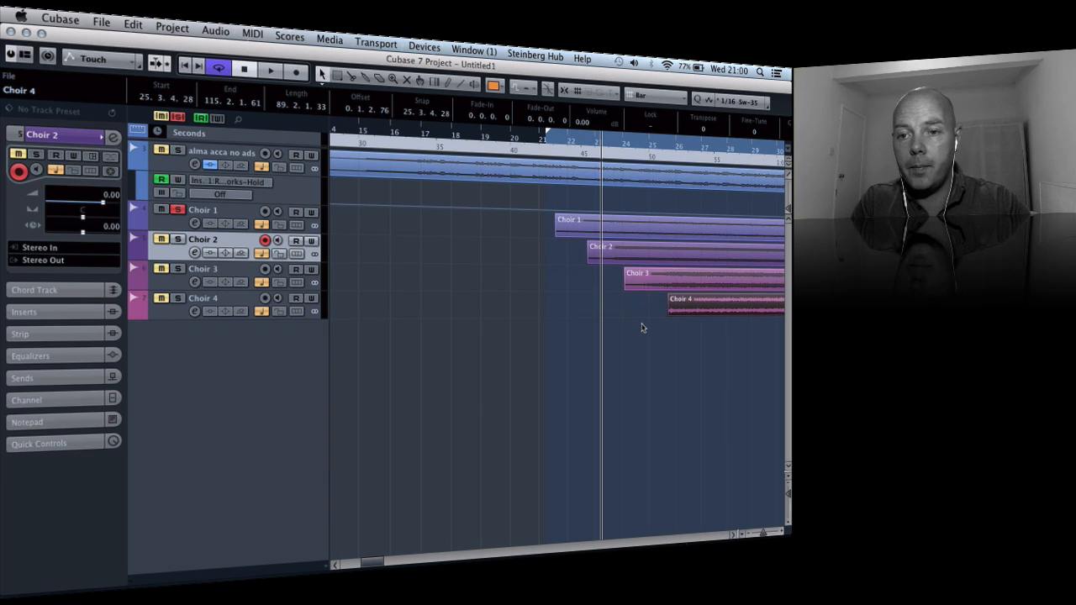
Step: Add fade-ins to the starts of the Choir clips: 2.2.3.39 on Choir 4, a short one on Choir 3, and 2.1.3.10 on Choir 1
left_click_drag(670, 299, 738, 292)
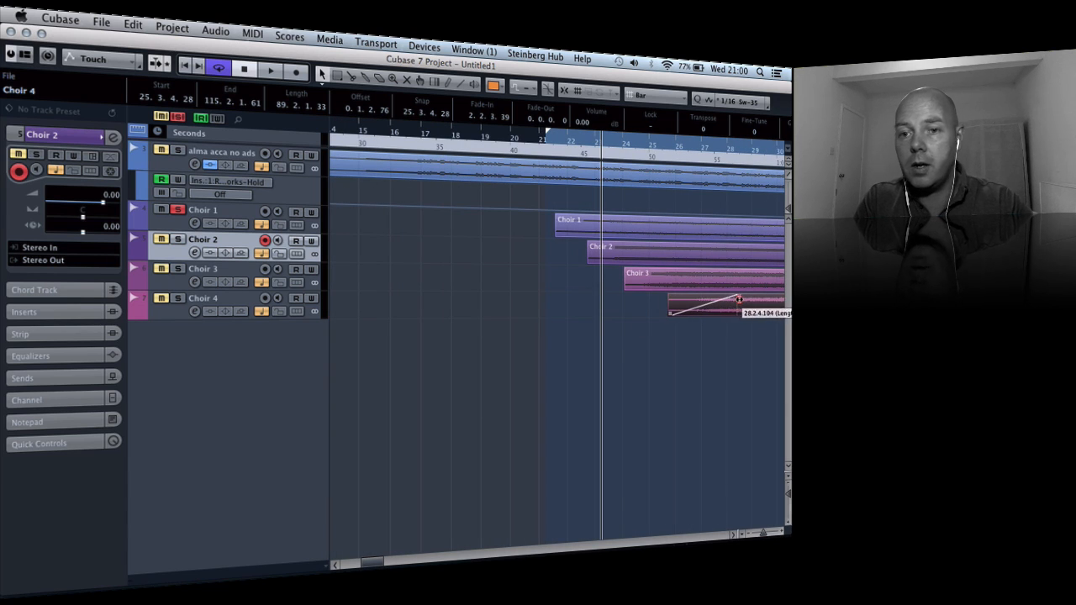
key("g")
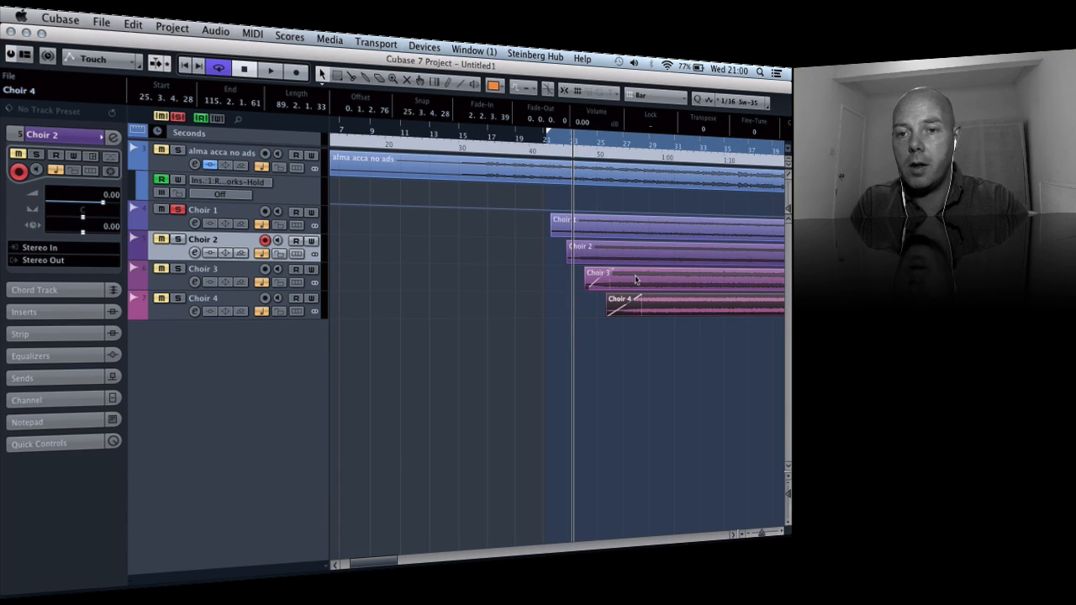
left_click_drag(614, 269, 575, 217)
key("g")
key("g")
key("g")
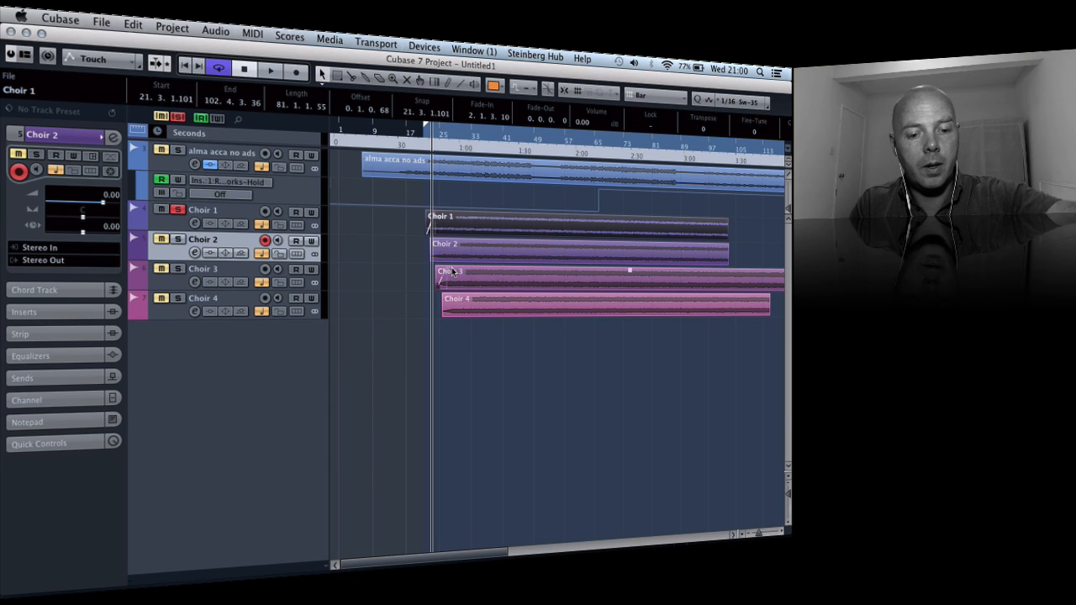
Step: Open the MixConsole, start playback and solo Choir 2, Choir 3 and Choir 4 one by one alongside Choir 1
key("F3")
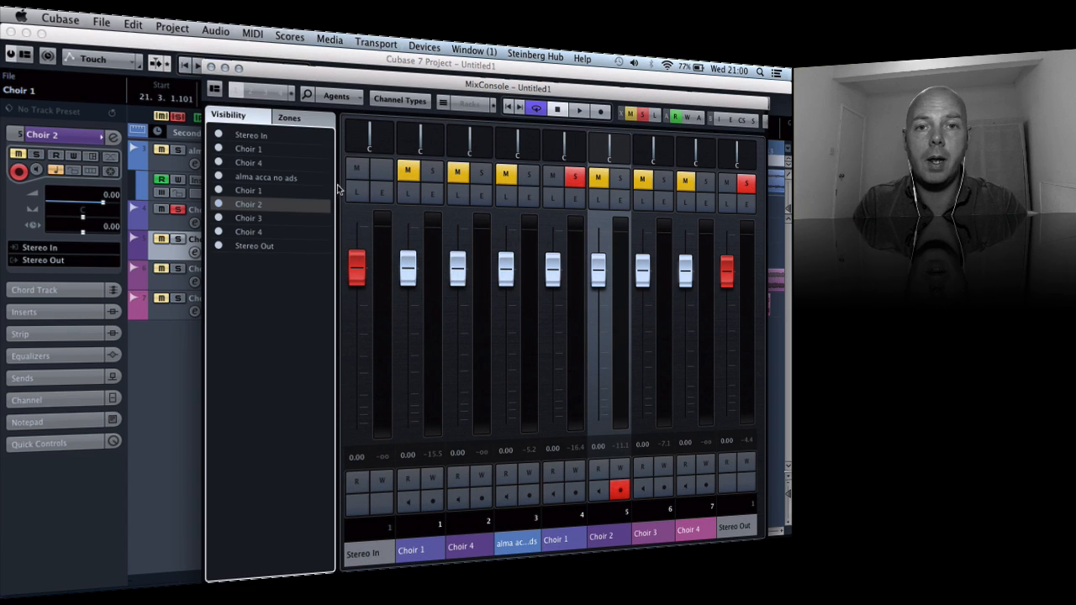
left_click_drag(370, 84, 301, 61)
key("space")
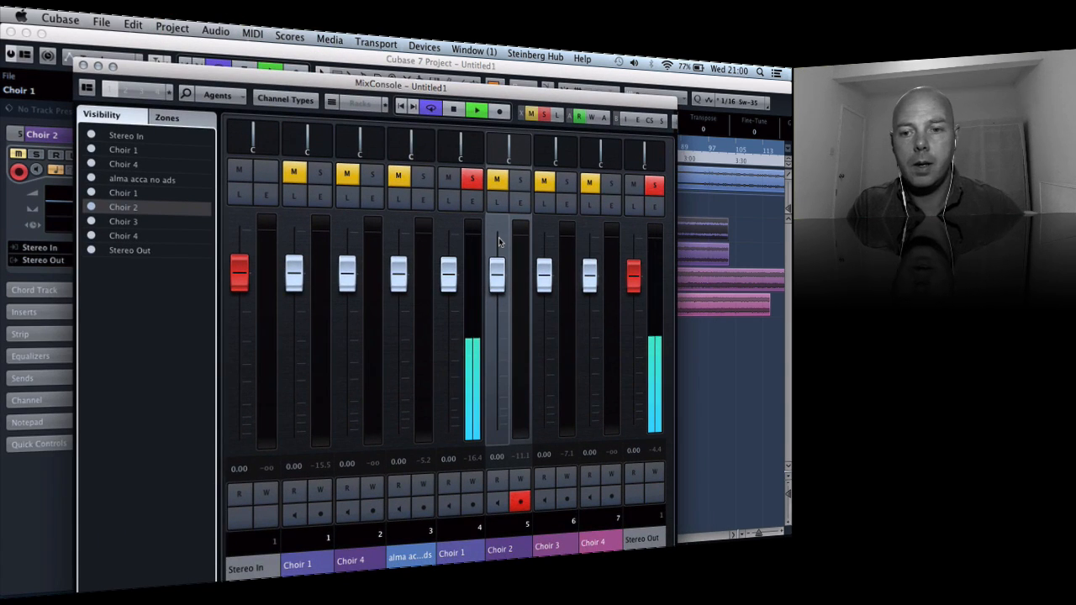
left_click(519, 180)
left_click(566, 183)
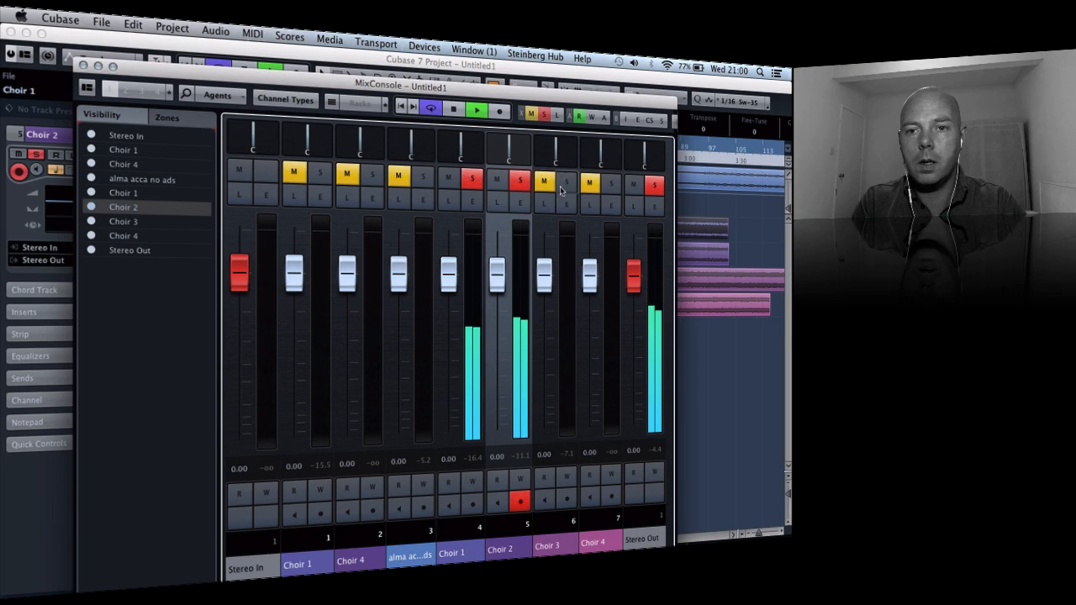
left_click(613, 186)
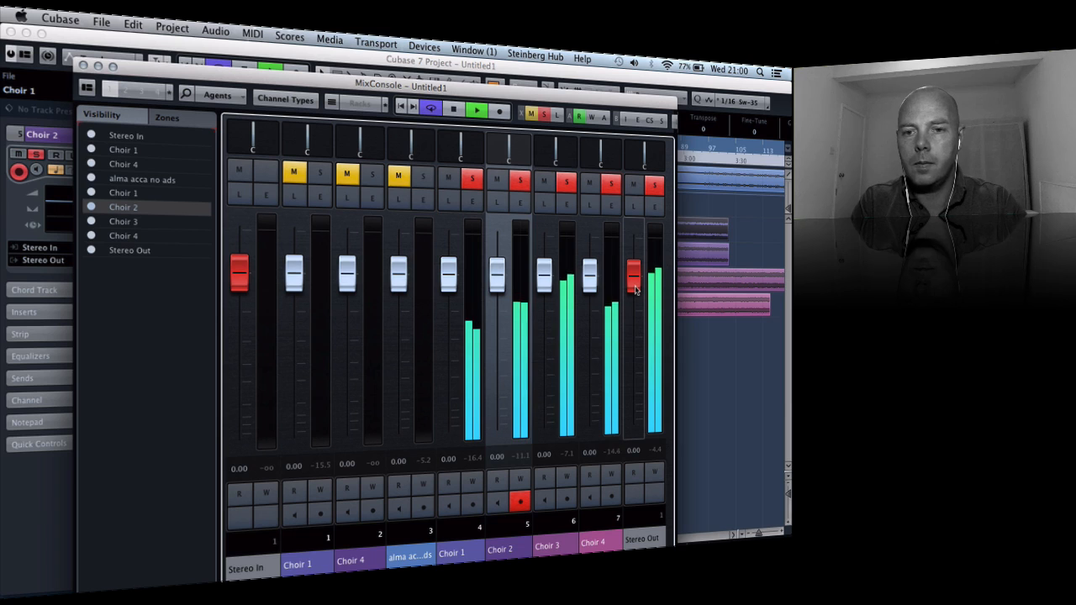
Step: Balance the soloed choir levels by setting Choir 4 to -1.08, Choir 3 to -1.63, Choir 1 to 2.11 and Choir 2 to -1.15
left_click(591, 283)
left_click(543, 277)
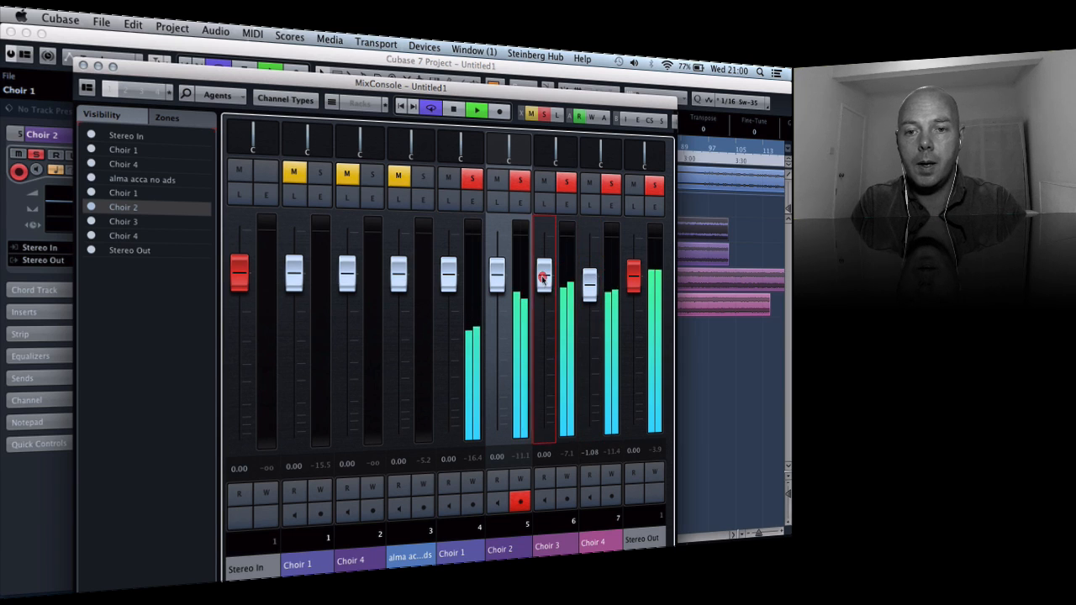
left_click_drag(543, 290, 497, 285)
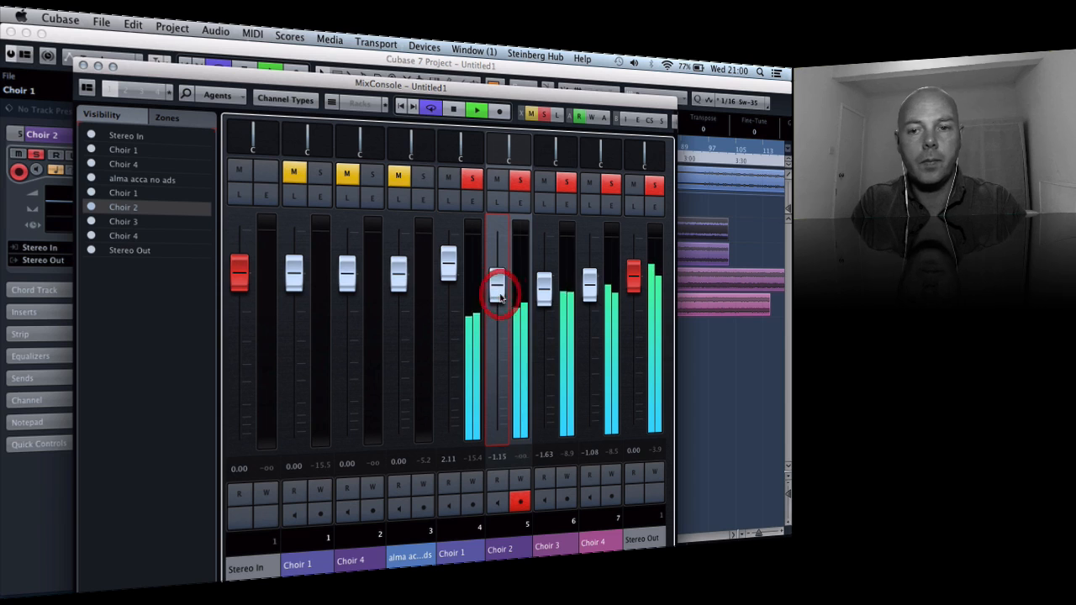
left_click(82, 64)
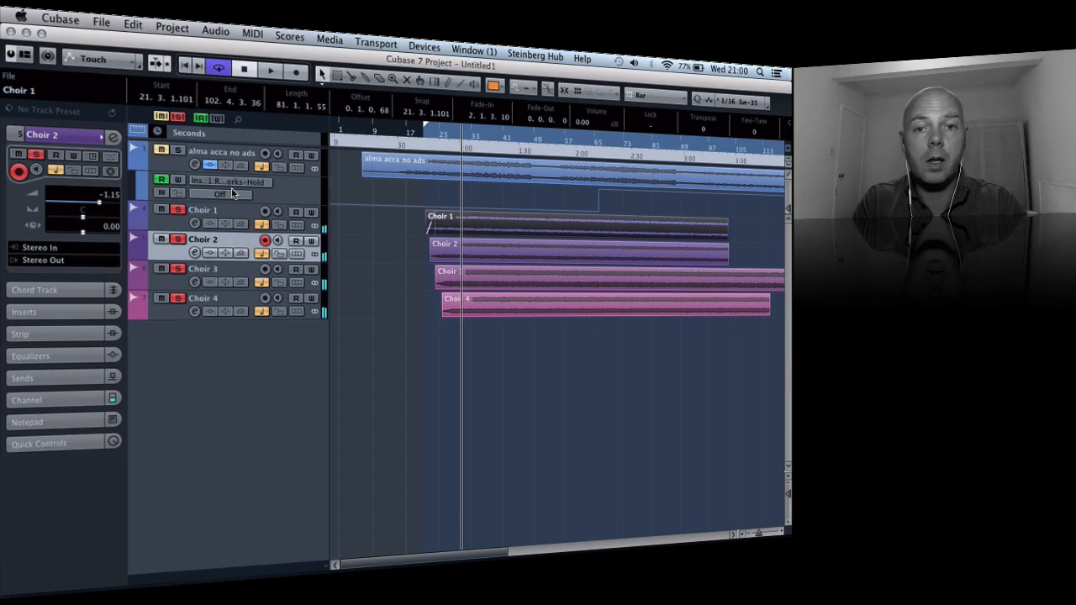
Step: Select all four Choir clips and lengthen their fade-ins together, with Choir 1's fade-in reaching 32.3.3.80
key("g")
key("g")
key("g")
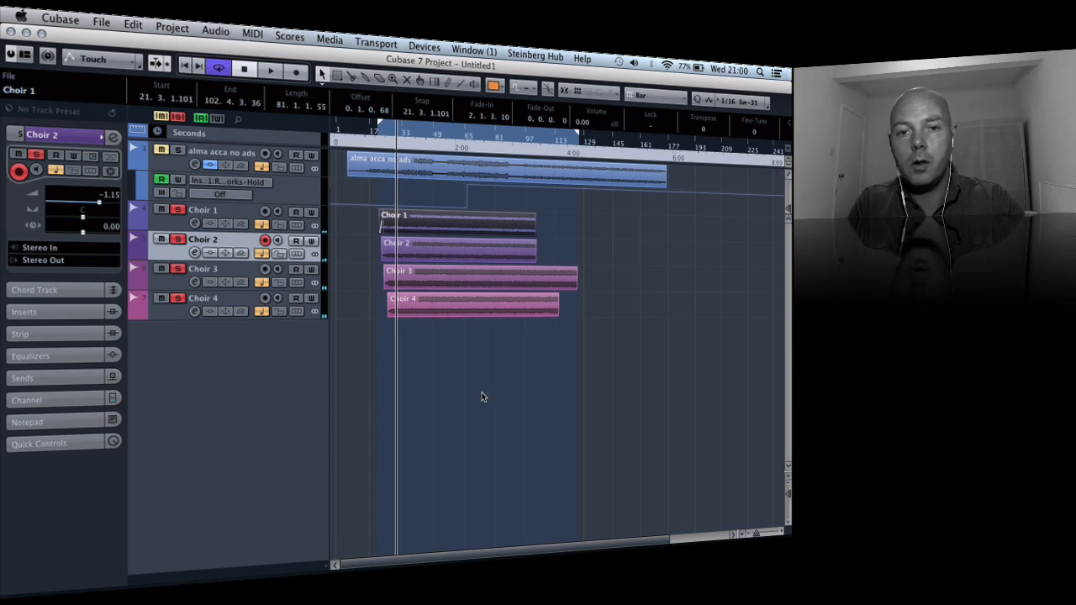
key("h")
key("h")
key("h")
key("h")
key("h")
key("h")
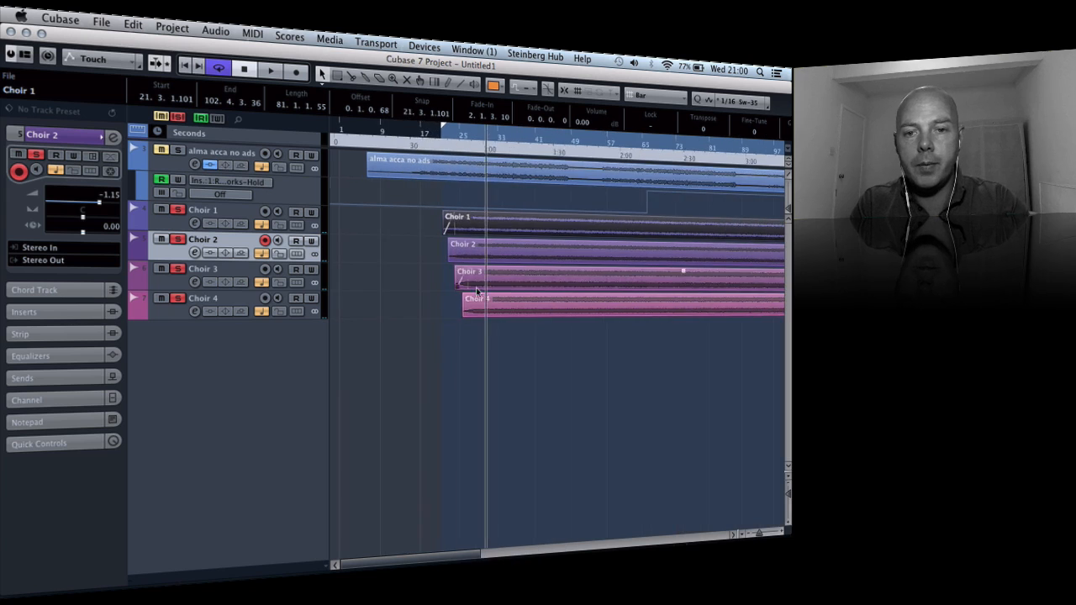
left_click_drag(542, 348, 497, 283)
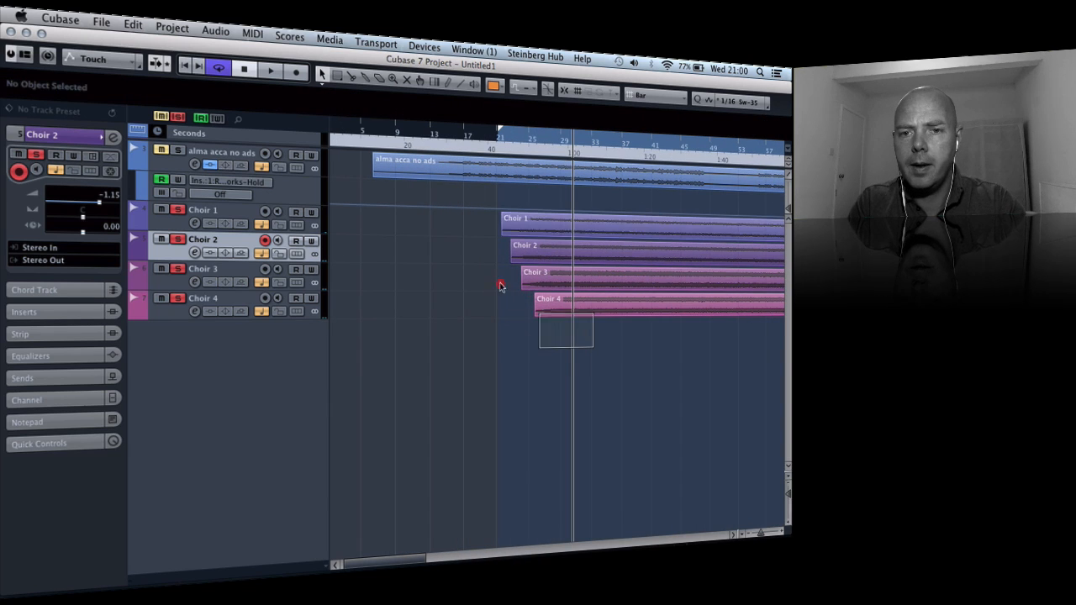
left_click(477, 224)
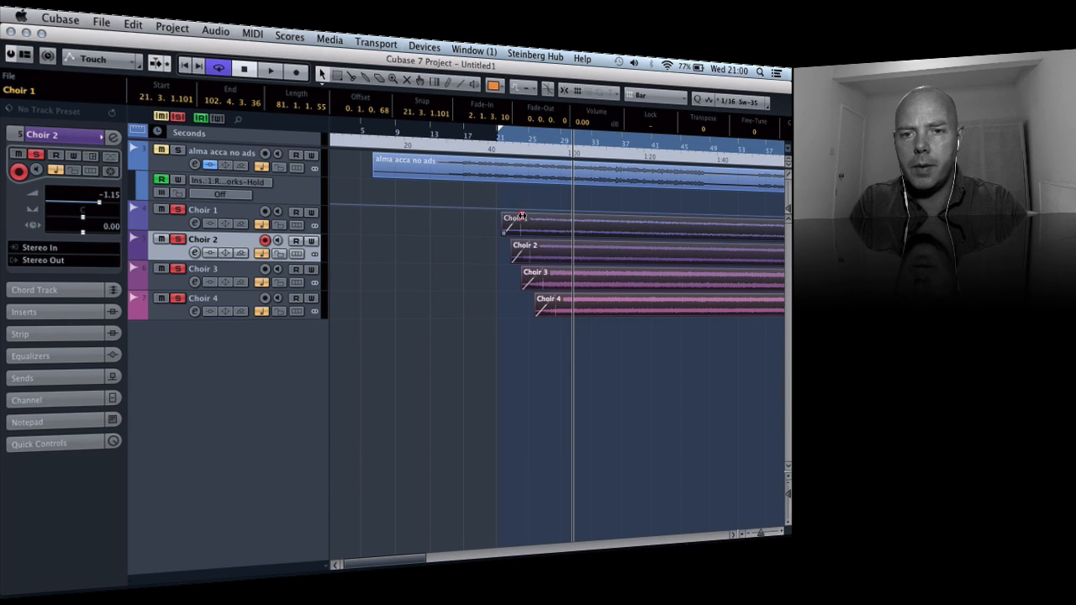
left_click_drag(522, 217, 631, 216)
key("g")
key("g")
key("g")
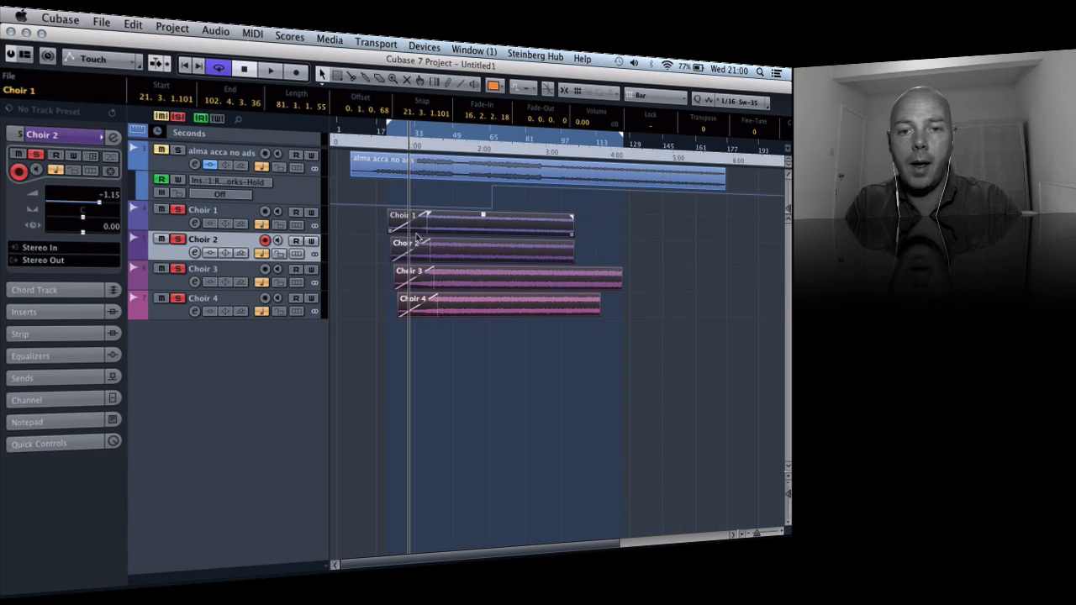
left_click_drag(427, 217, 469, 214)
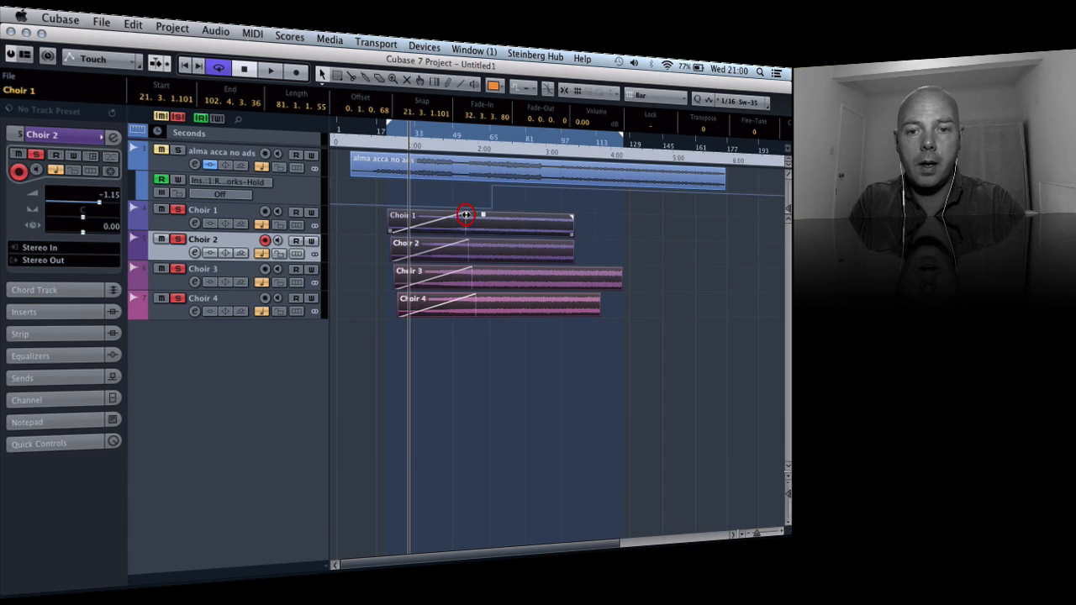
Step: Spread the Choir clips further apart in time, moving Choir 2 and Choir 3 later and Choir 4 to 64.3.2.74
left_click(506, 358)
left_click_drag(511, 245, 612, 279)
left_click_drag(551, 307, 634, 313)
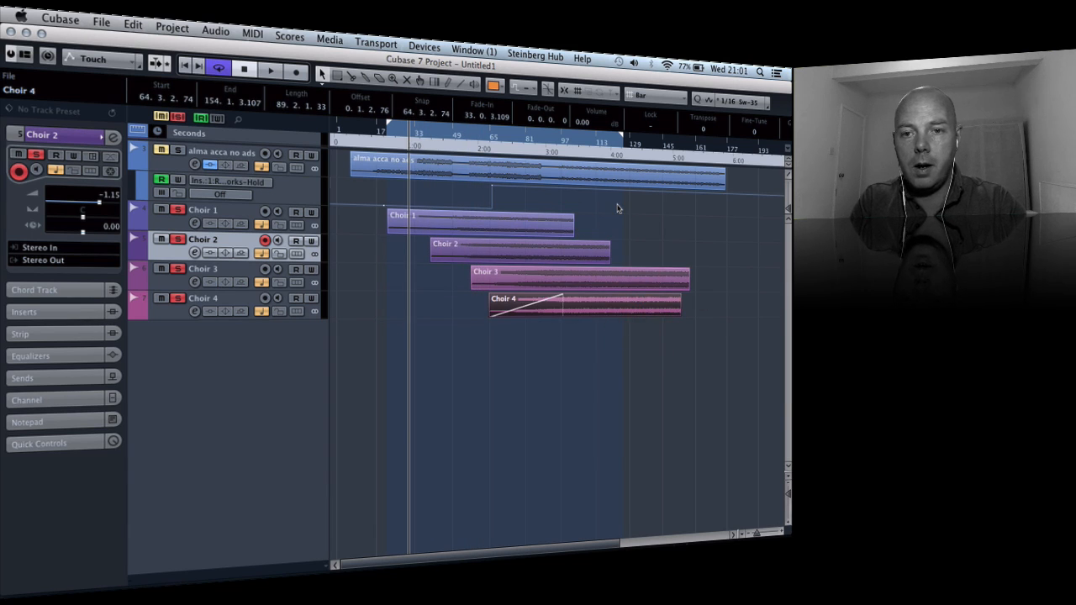
Step: Add fade-outs of about 25.0.2.79 to Choir 1, Choir 2 and Choir 3 together, and one of about 37.0.1.72 to Choir 4
left_click(688, 216)
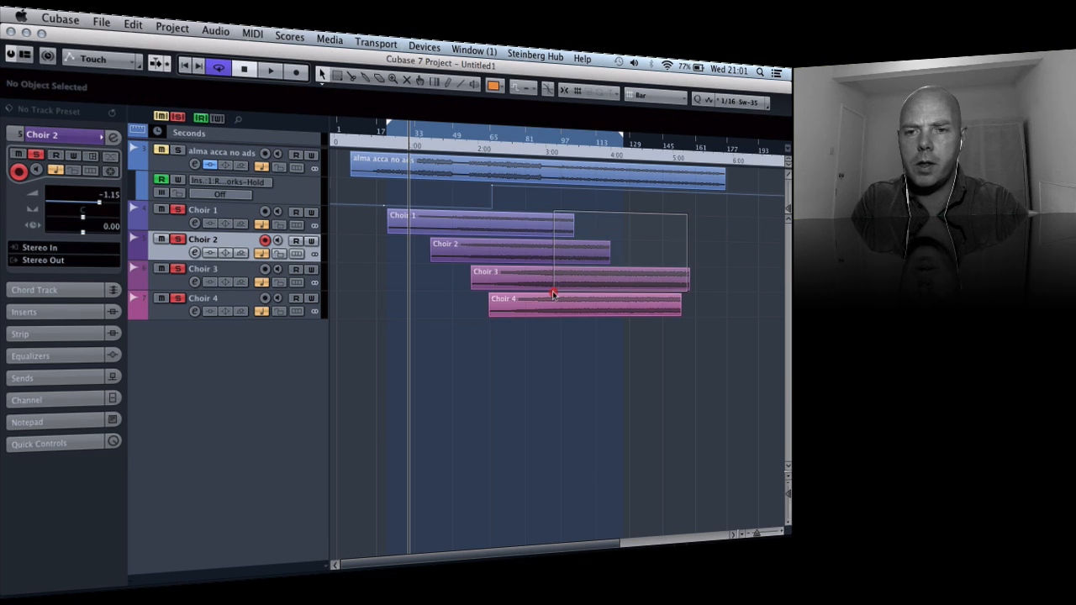
left_click_drag(554, 294, 552, 277)
left_click_drag(570, 218, 515, 210)
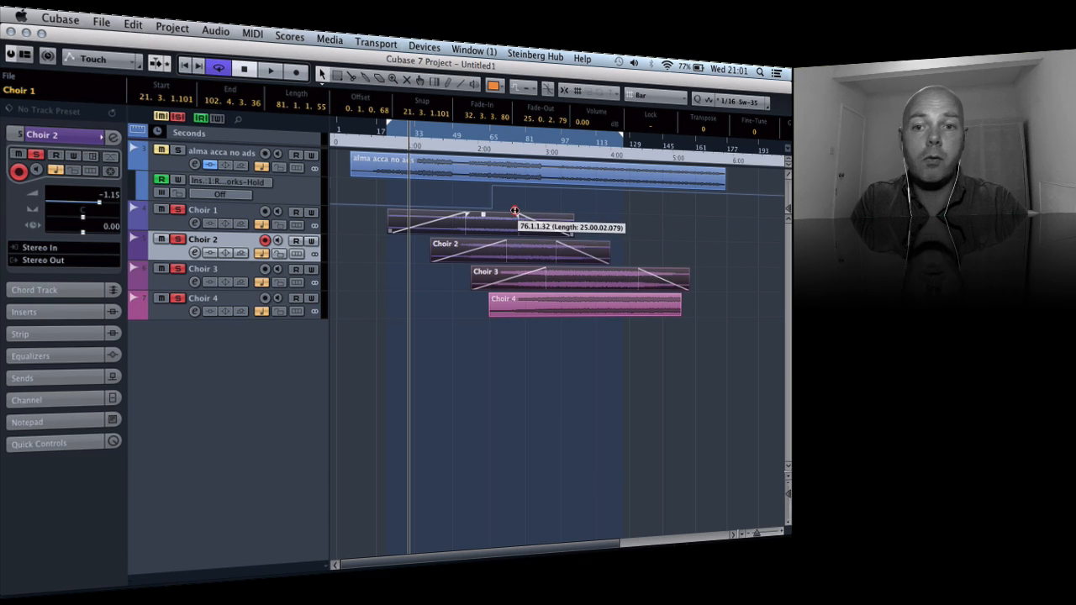
left_click(673, 304)
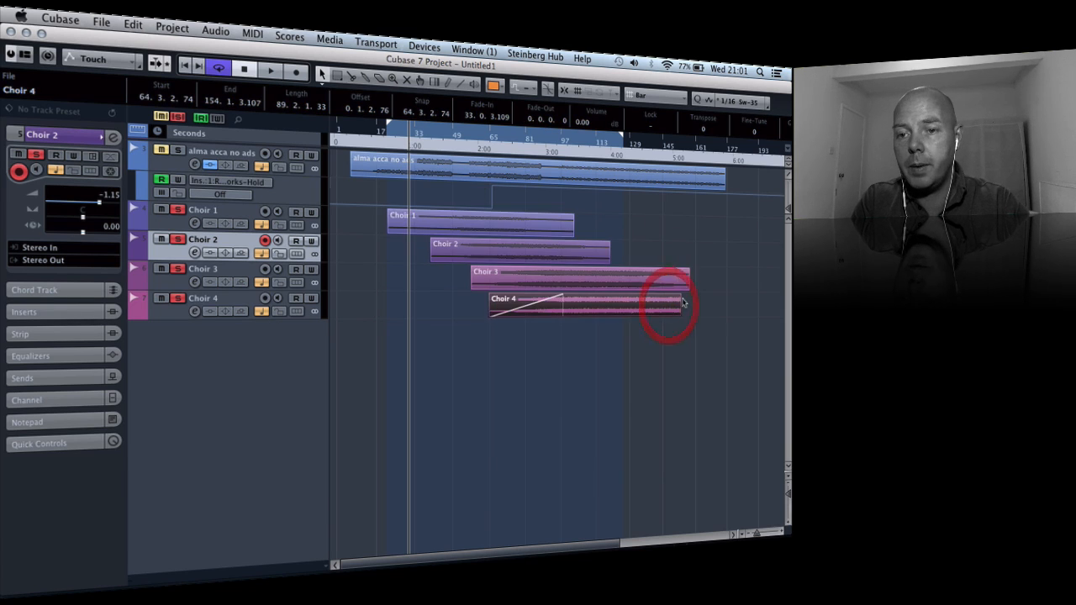
left_click_drag(680, 298, 600, 294)
left_click(585, 353)
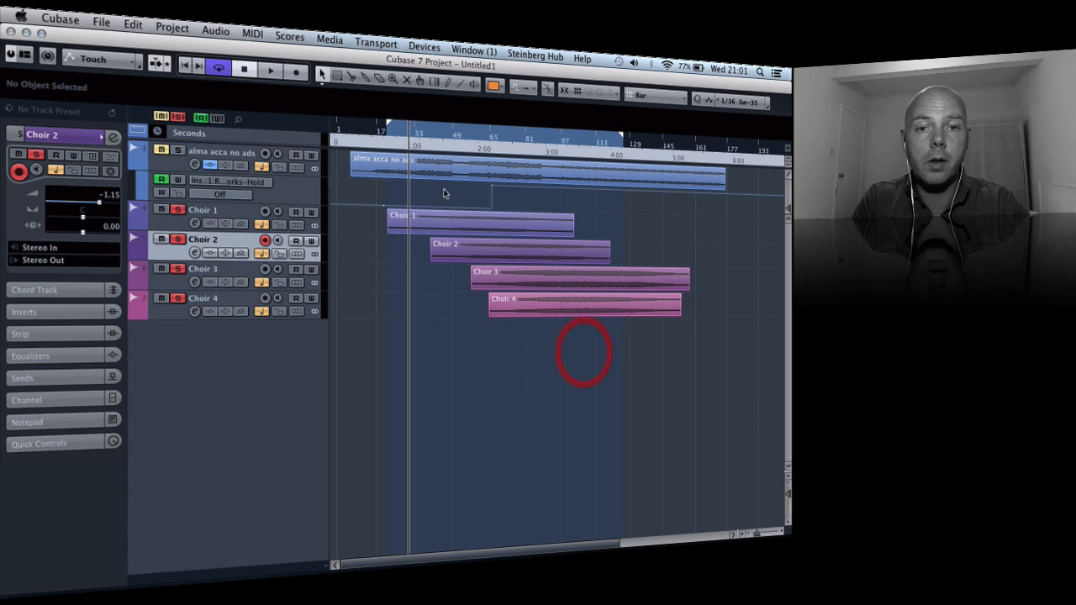
Step: Play the staggered choir from just before the Choir 1 clip and lower the system volume
left_click(385, 137)
key("space")
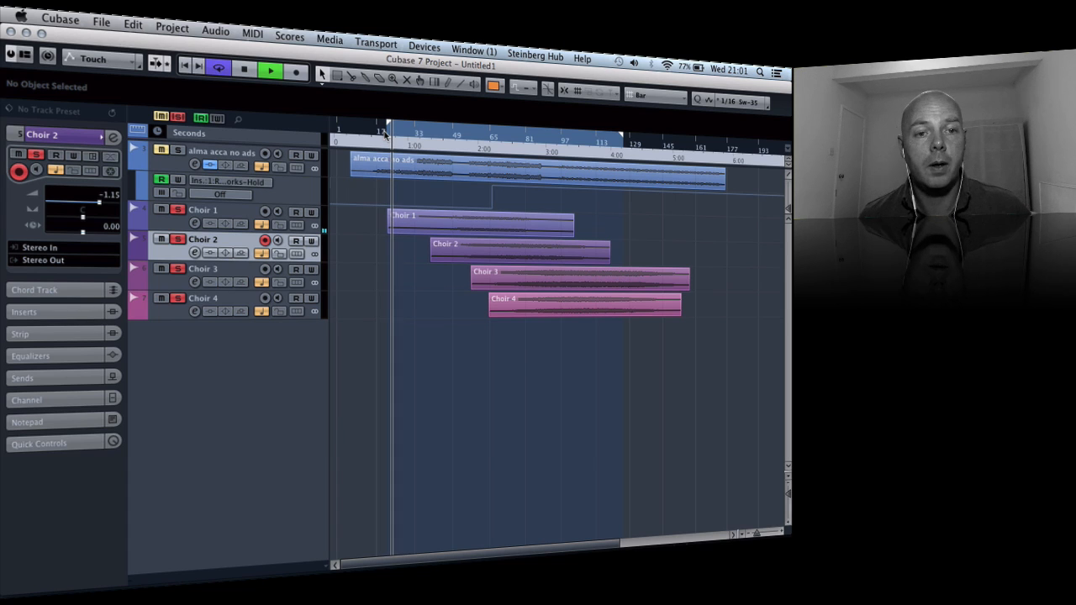
key("XF86AudioLowerVolume")
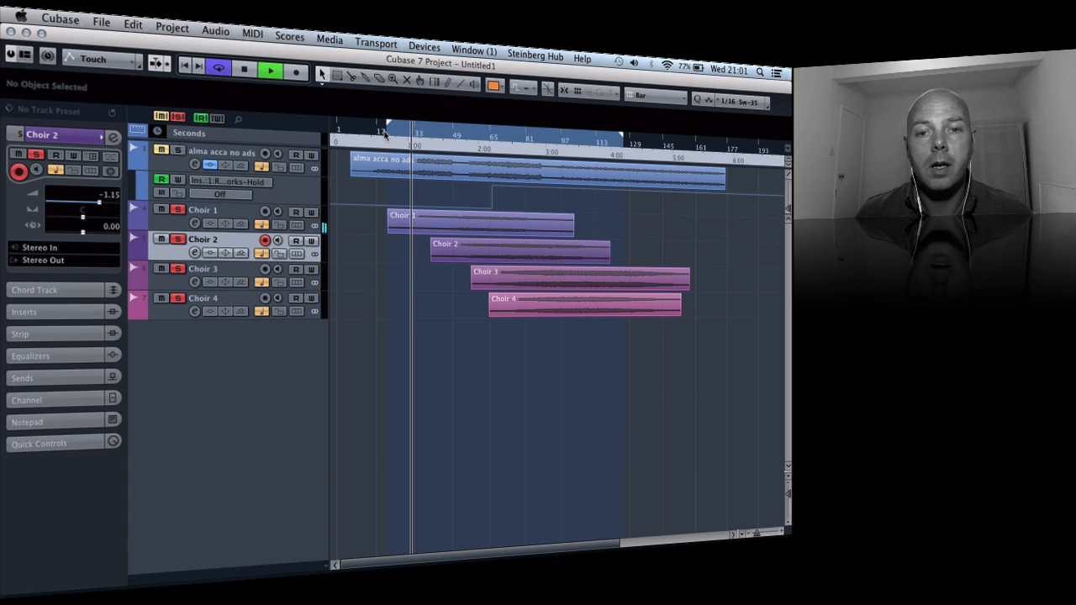
Step: Tighten the stagger during playback by moving Choir 2 to 29.3.3.53, Choir 3 to 40.2.1.72 and Choir 4 to 50.3.3.91
key("h")
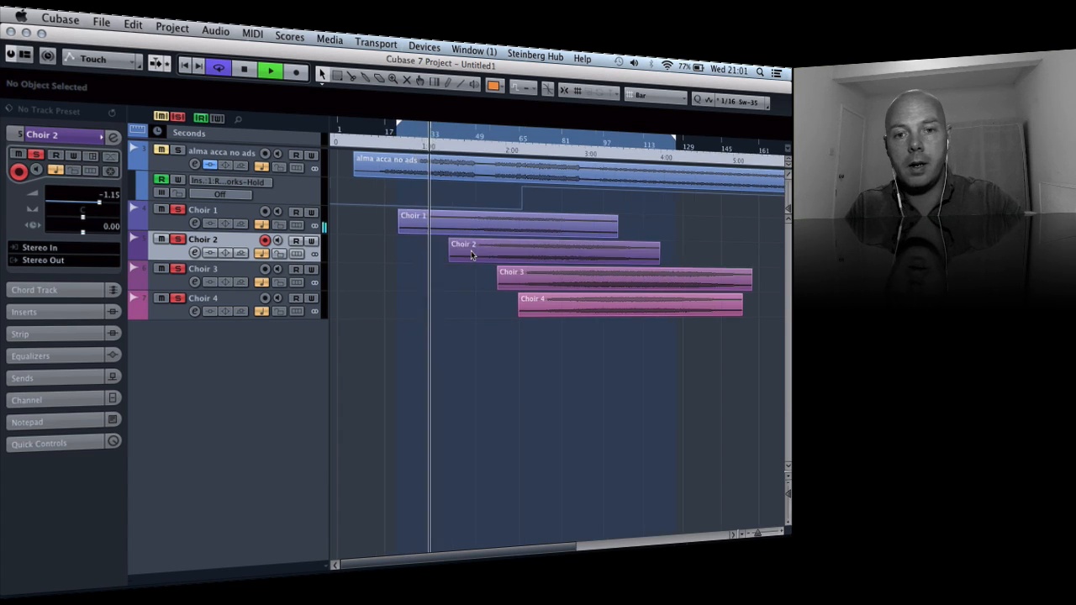
key("h")
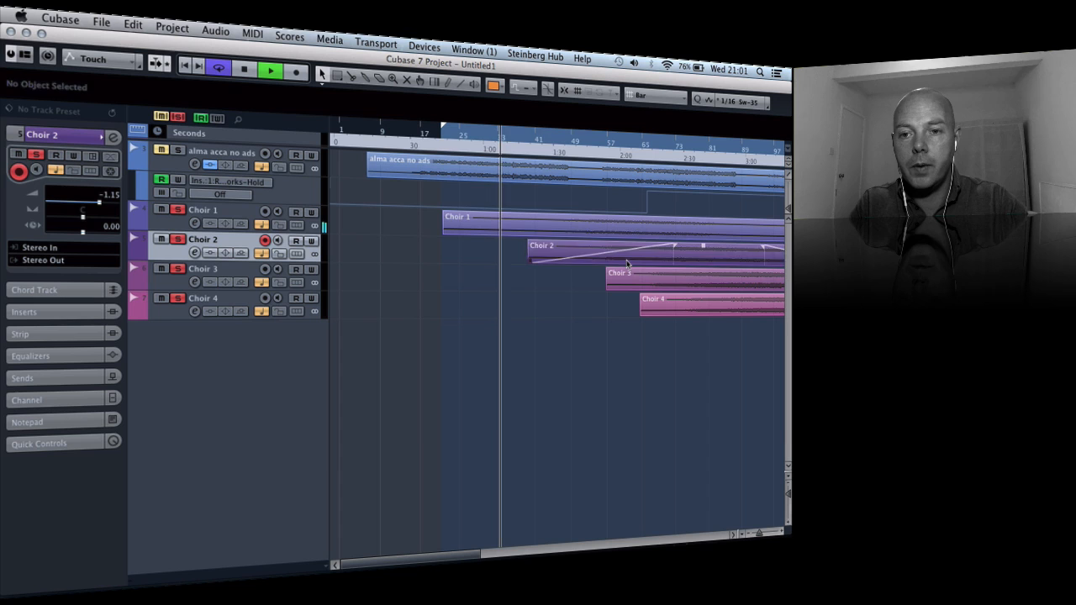
left_click_drag(626, 262, 578, 254)
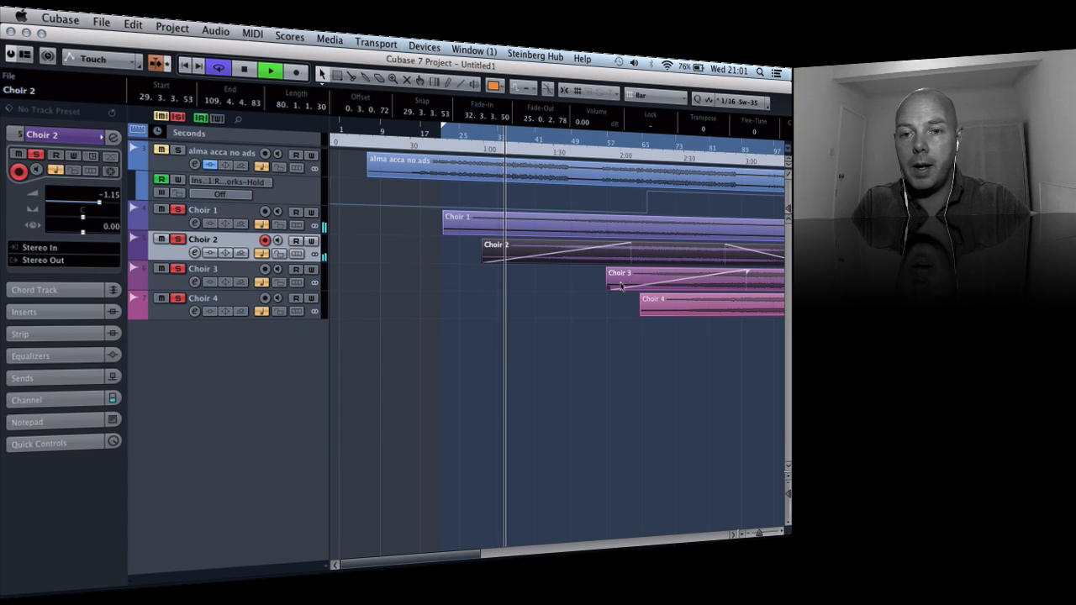
left_click_drag(693, 284, 619, 289)
left_click(699, 313)
left_click_drag(652, 316, 641, 317)
Step: Move the Choir 4 clip earlier to start at 46.3.2.84, and deselect it
key("g")
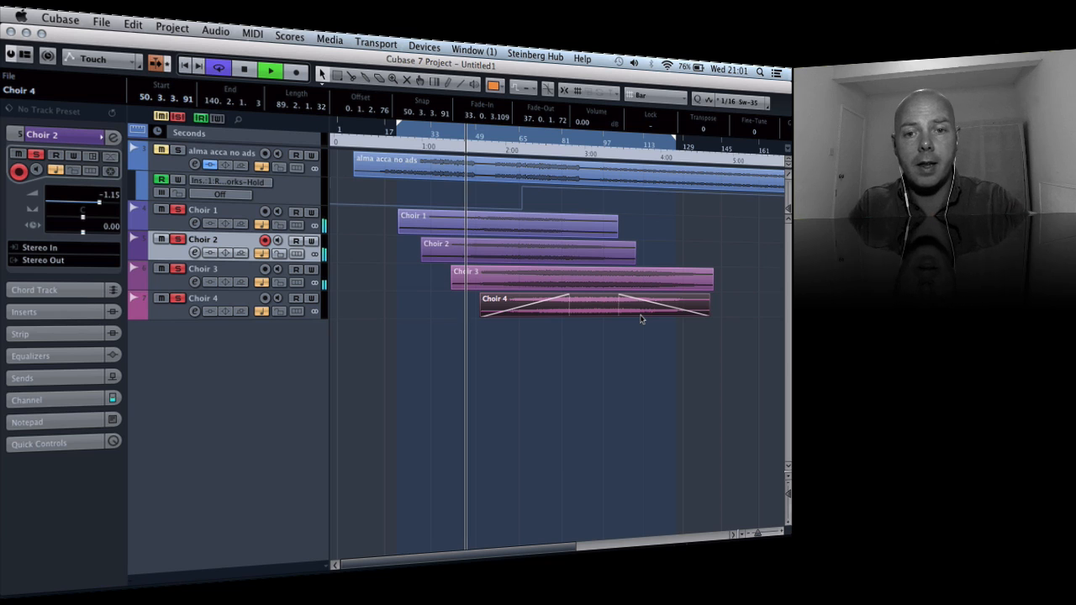
key("g")
key("g")
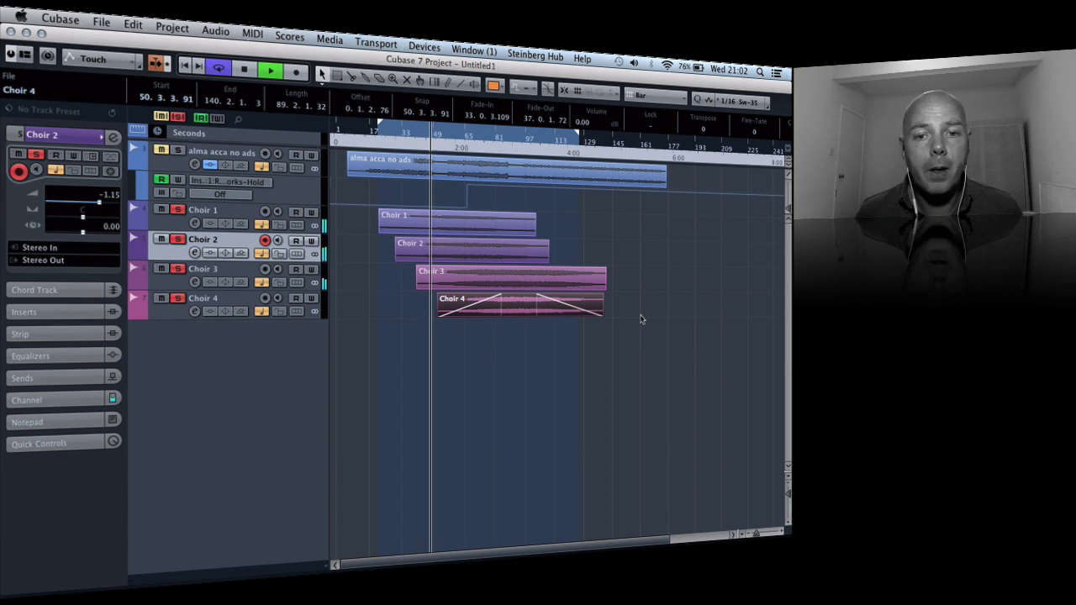
key("h")
key("h")
key("h")
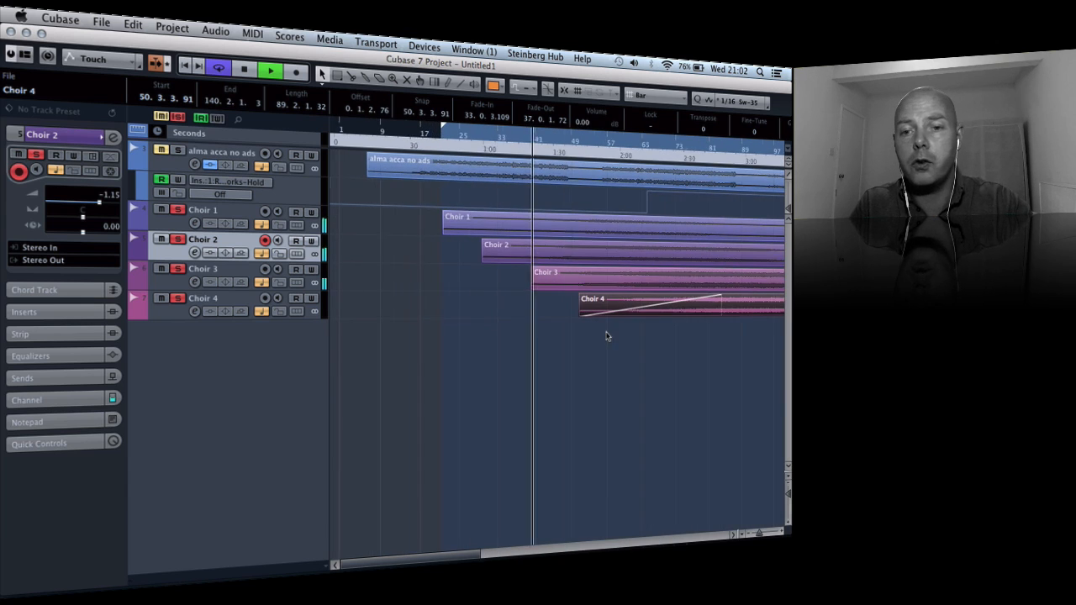
left_click(688, 312)
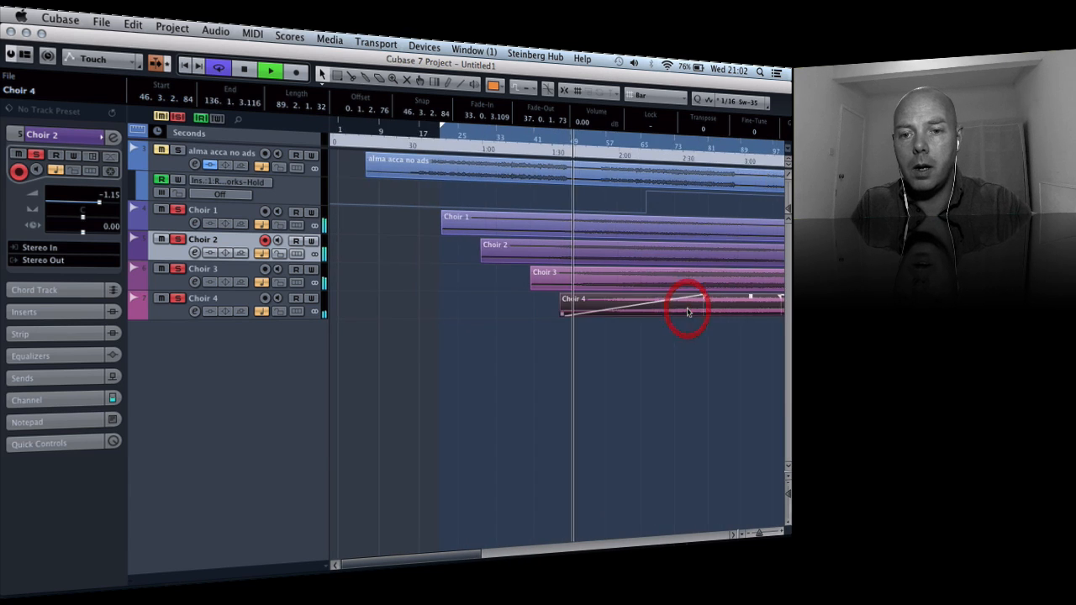
key("g")
key("g")
key("g")
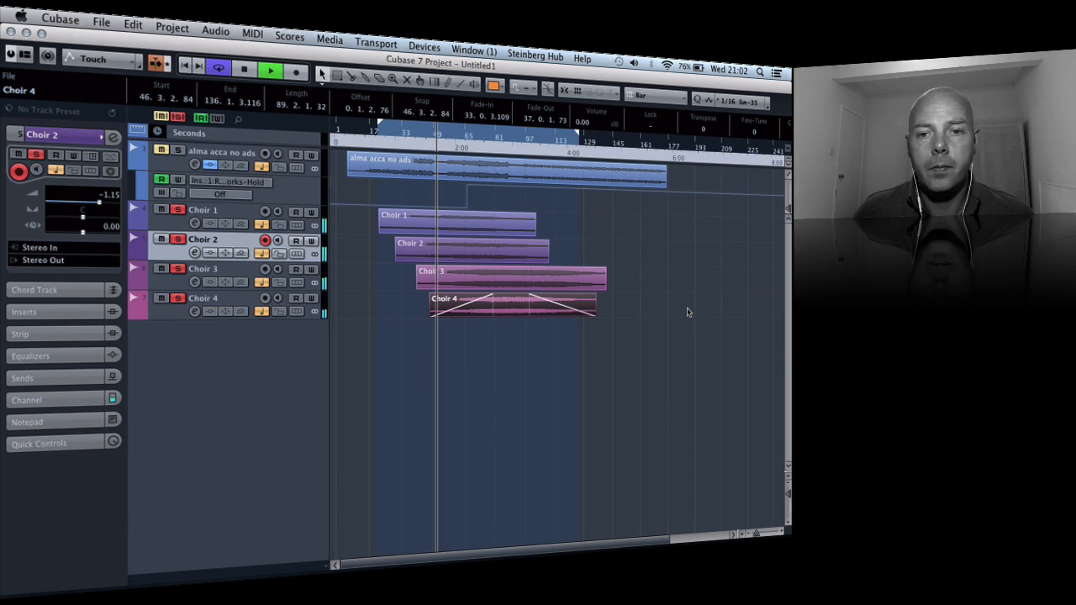
left_click(562, 221)
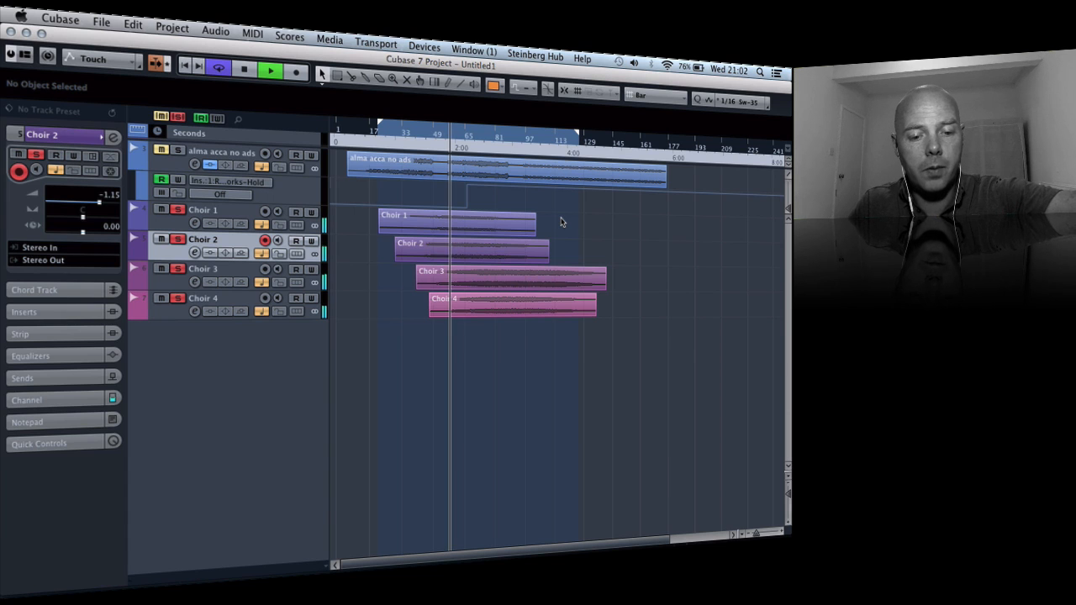
Step: Check the choir channel levels in the MixConsole, close it and select the Choir 1 track
key("F3")
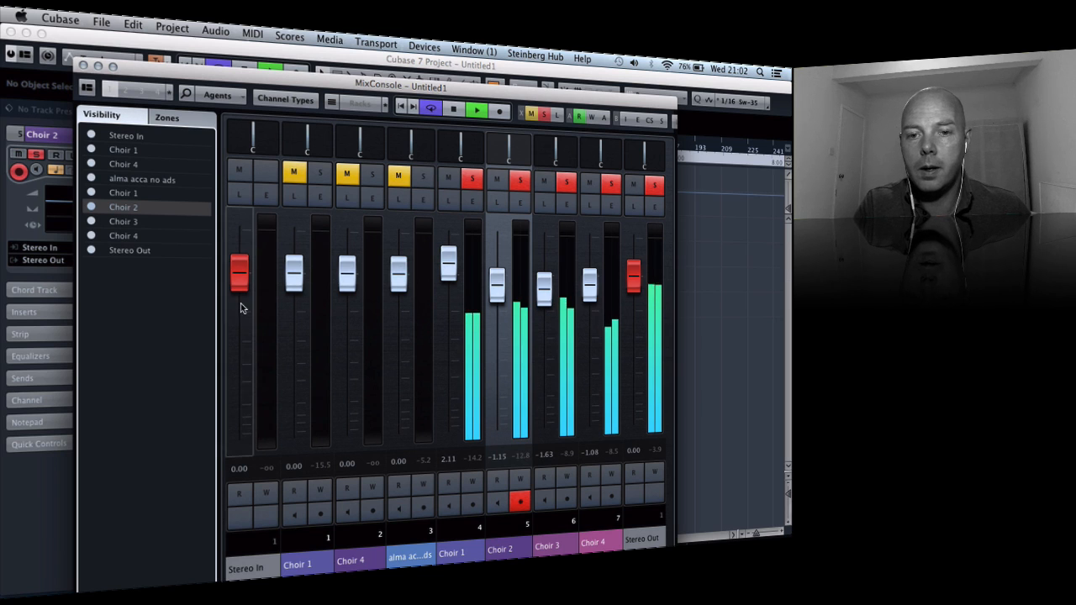
left_click(84, 66)
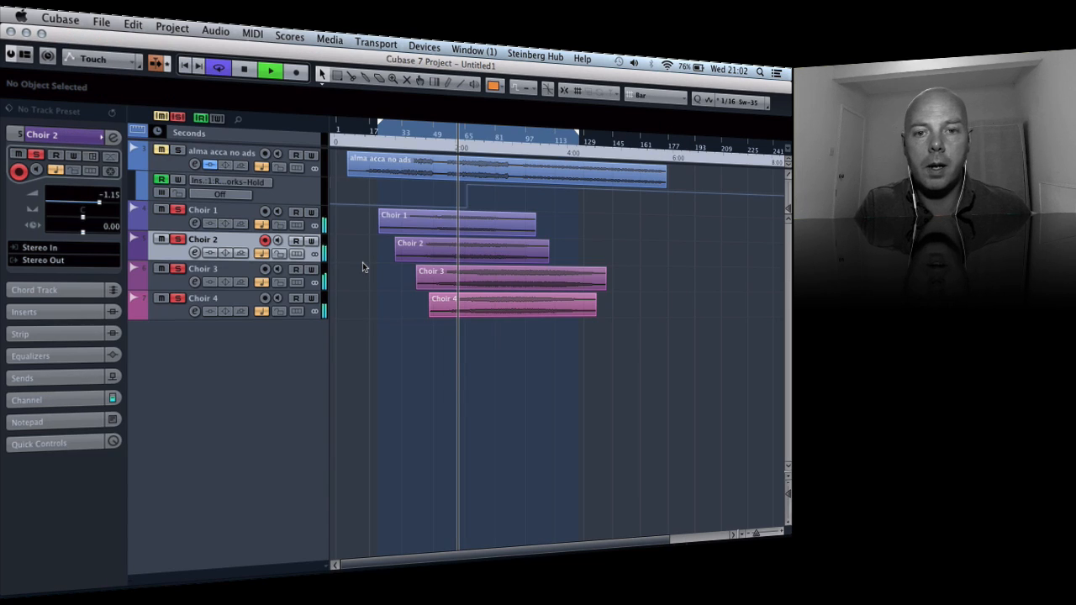
left_click(224, 215)
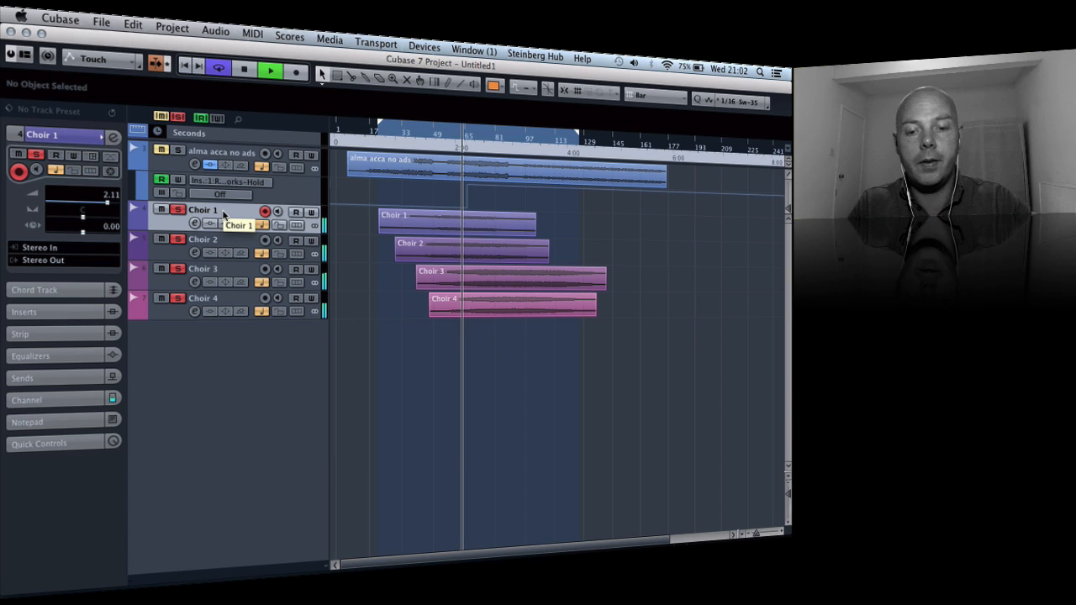
Step: Lengthen the fade-outs on the Choir 1, Choir 2 and Choir 3 clips, to 31.0.1.89 on Choir 2 and 52.3.2.49 on Choir 3
key("h")
key("h")
key("h")
key("h")
scroll(590, 306, "right", 5)
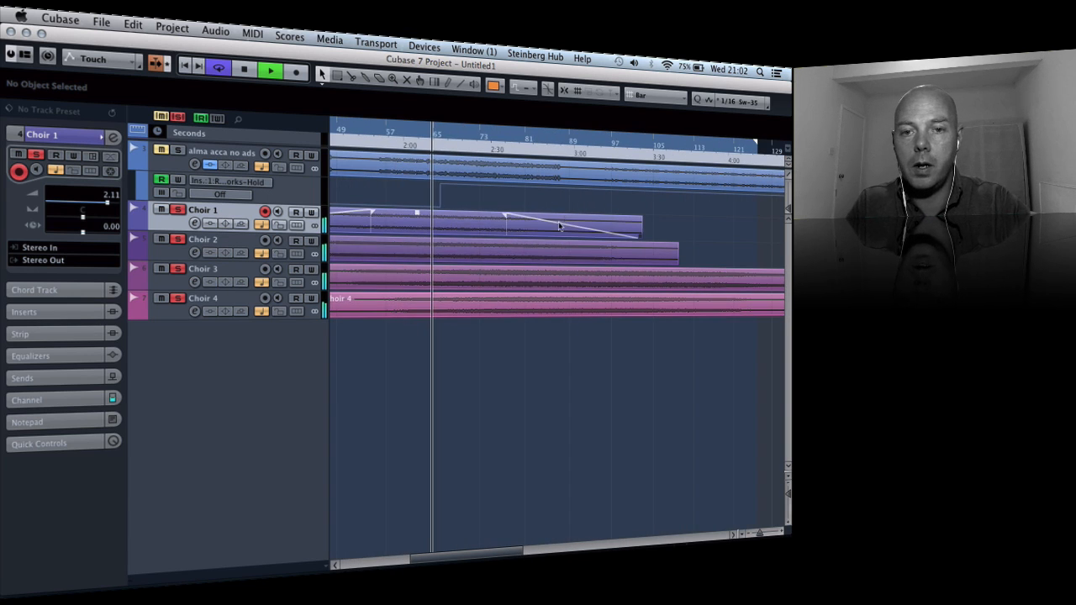
left_click_drag(498, 212, 439, 211)
left_click_drag(543, 244, 513, 243)
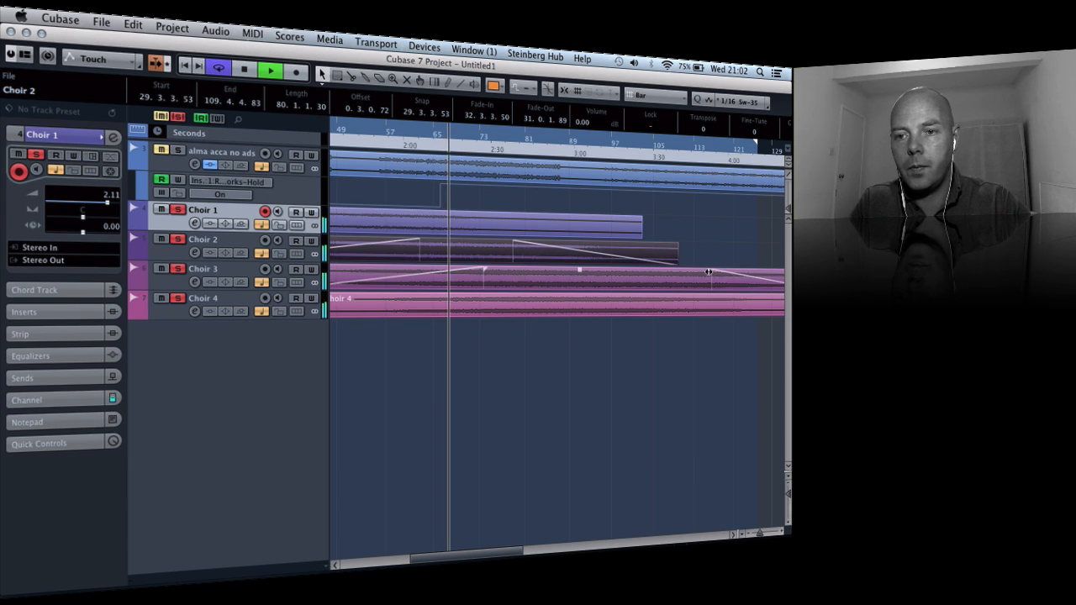
left_click_drag(717, 271, 559, 272)
key("g")
key("g")
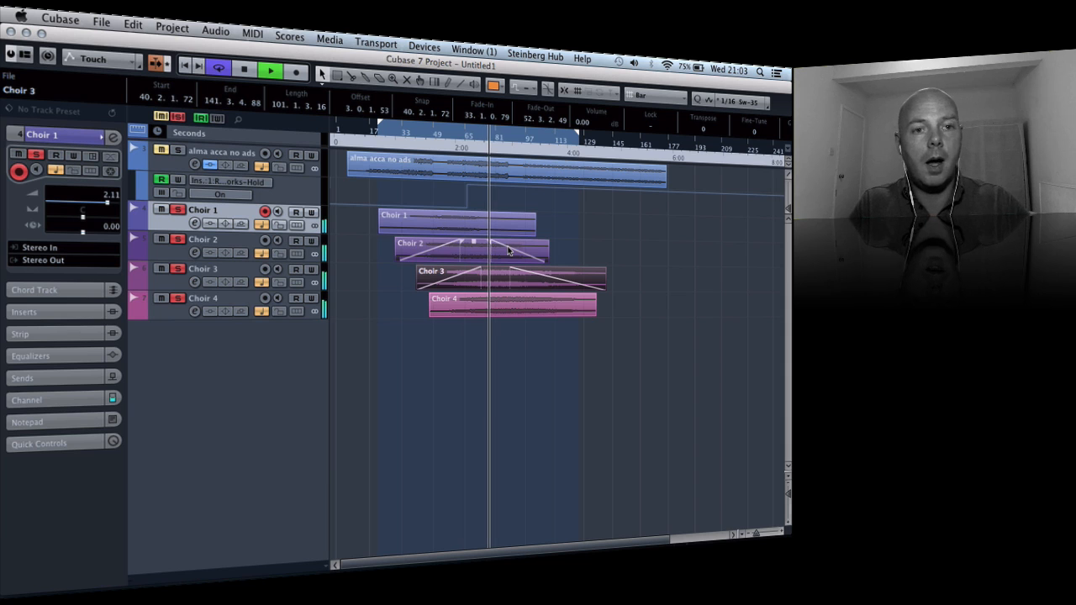
Step: Adjust the Stereo Out fader in the MixConsole during playback, and close the console
key("F3")
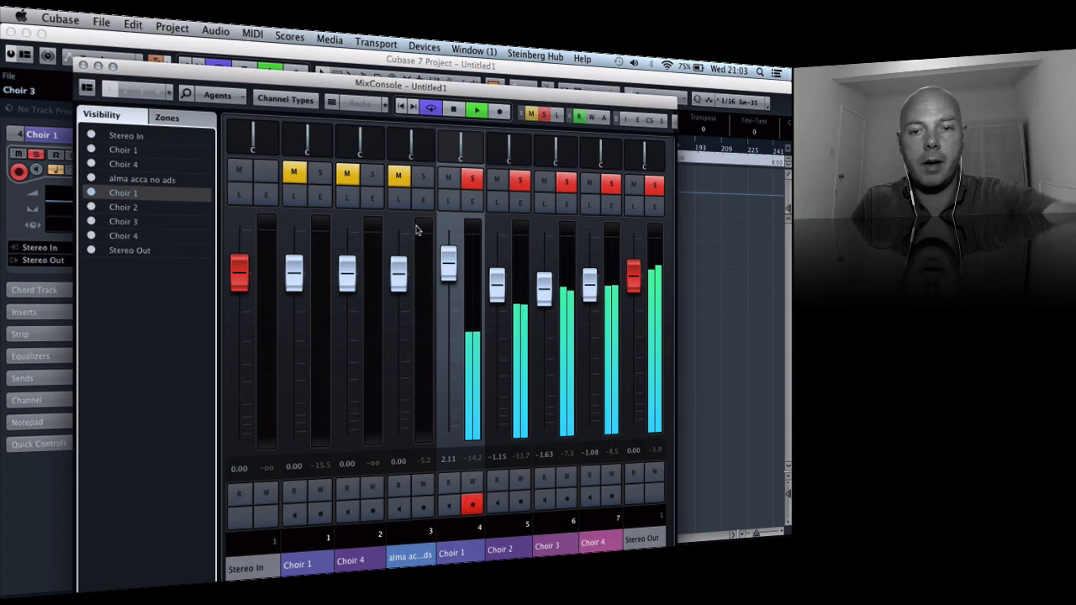
left_click(632, 315)
left_click_drag(632, 316, 638, 290)
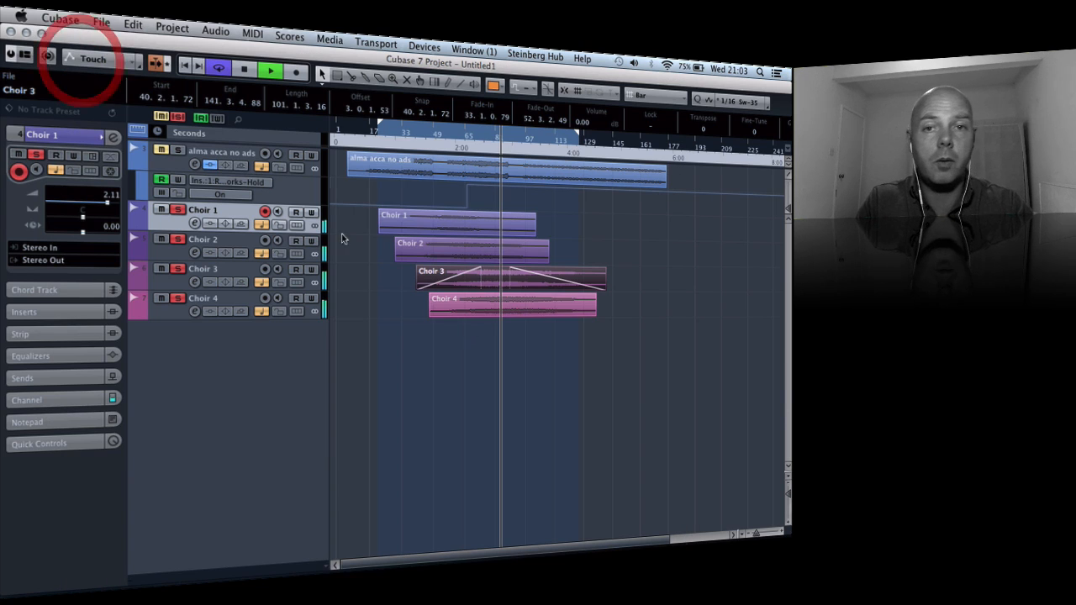
left_click(82, 66)
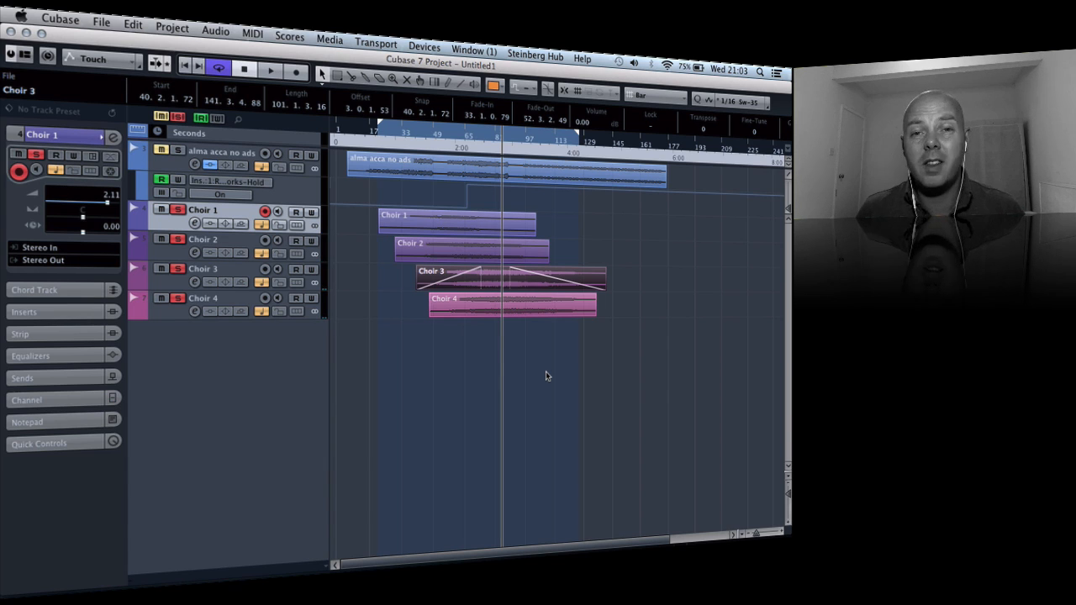
Step: Select the four soloed Choir tracks and add one stereo group channel from the MixConsole
left_click(227, 307, "shift")
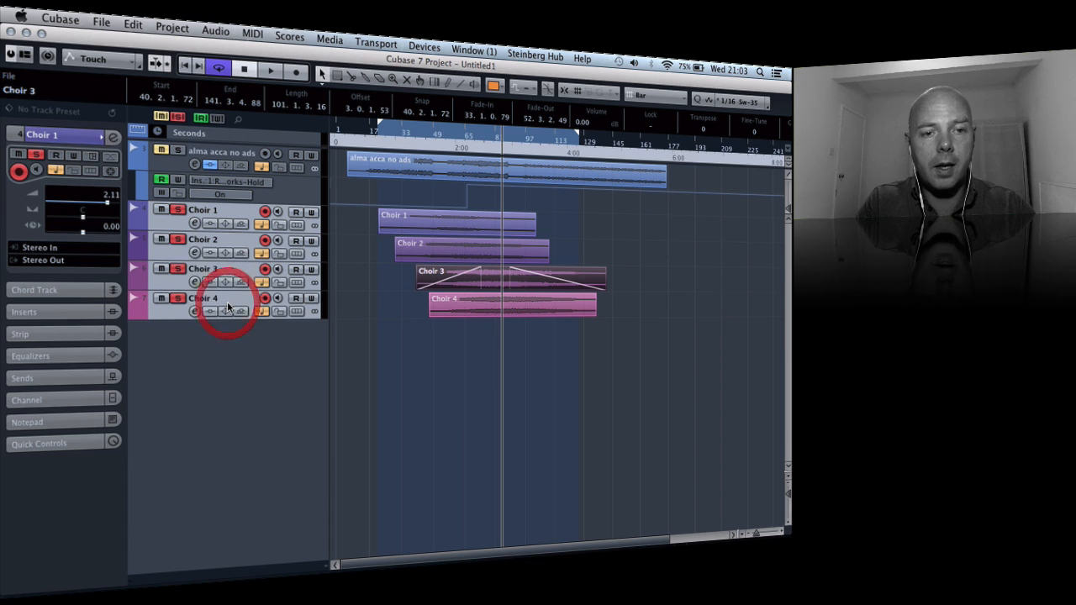
key("F3")
right_click(629, 303)
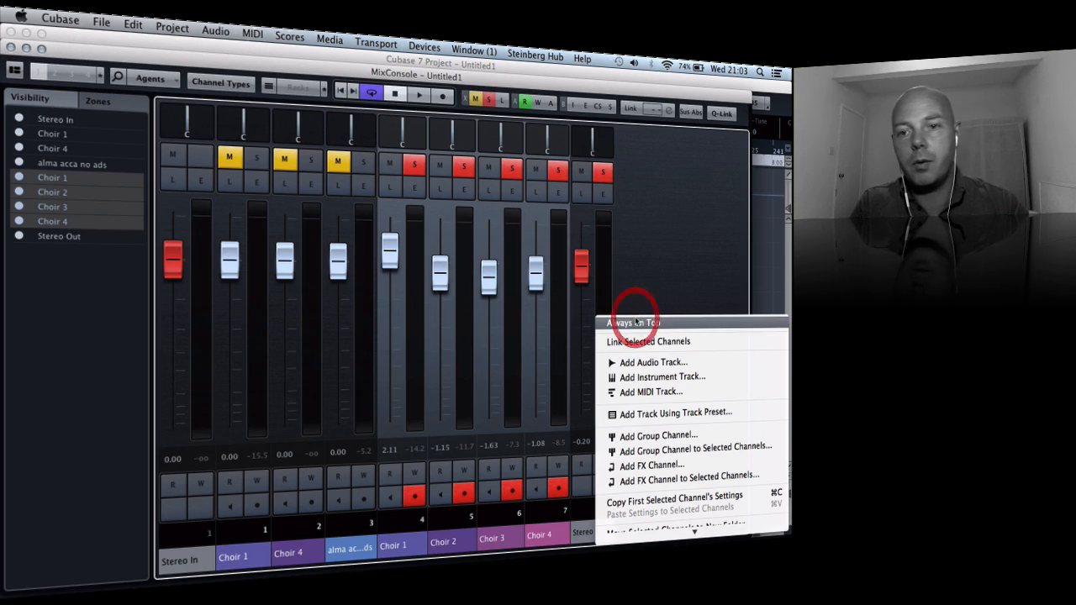
left_click(658, 436)
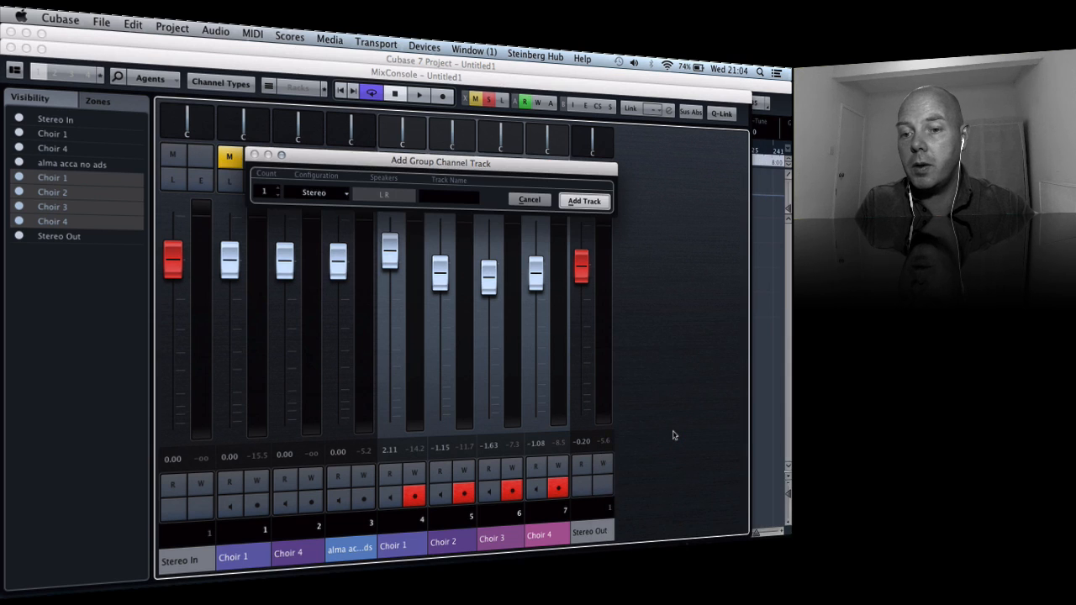
left_click(584, 201)
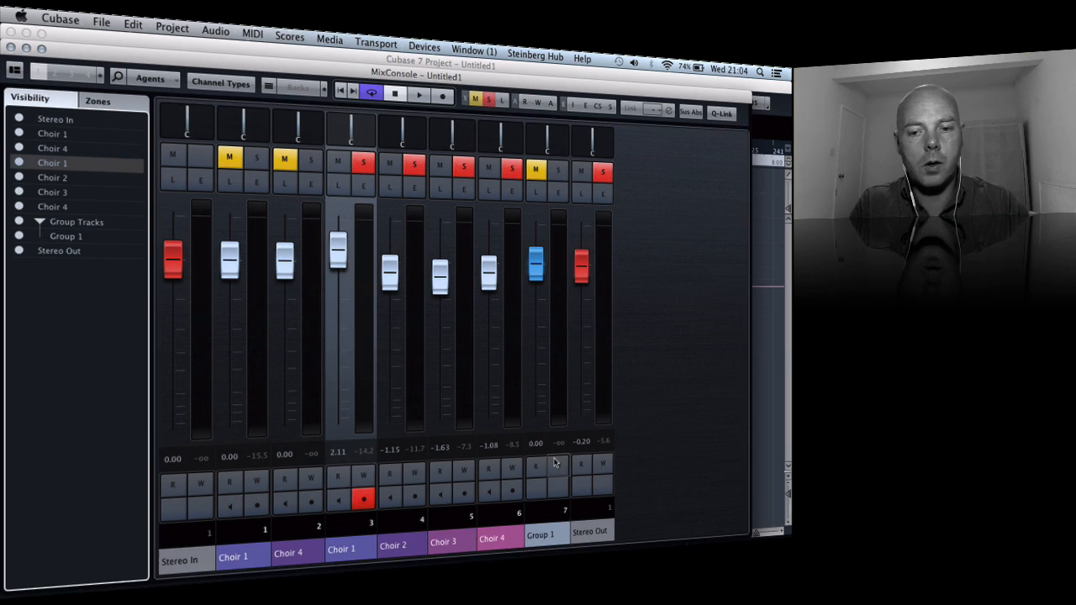
Step: Rename the new group channel "All Vox", solo it and close the MixConsole
double_click(547, 535)
type("All Vox")
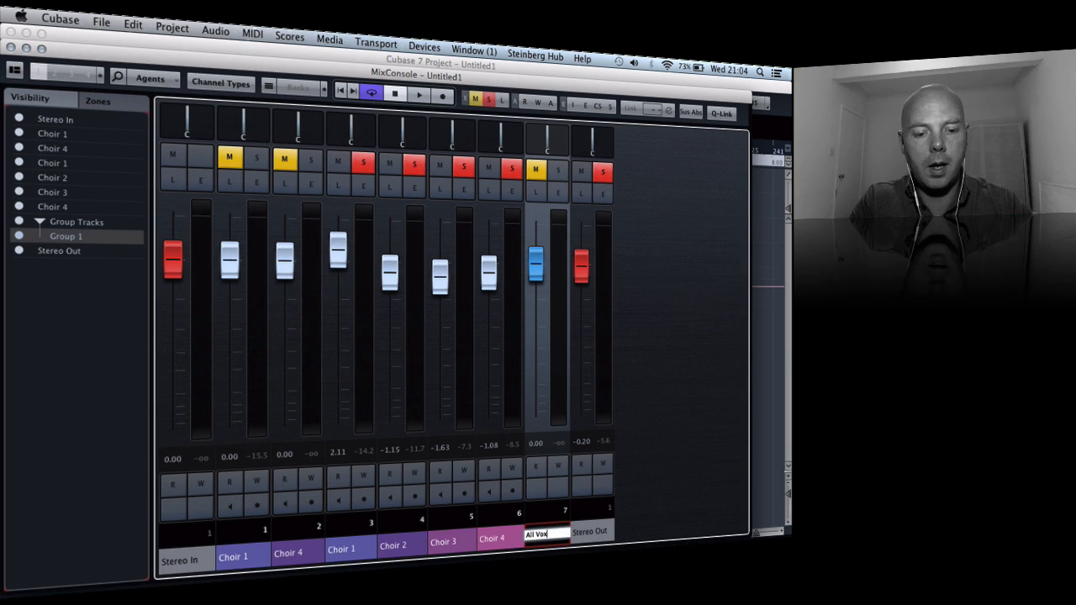
key("Return")
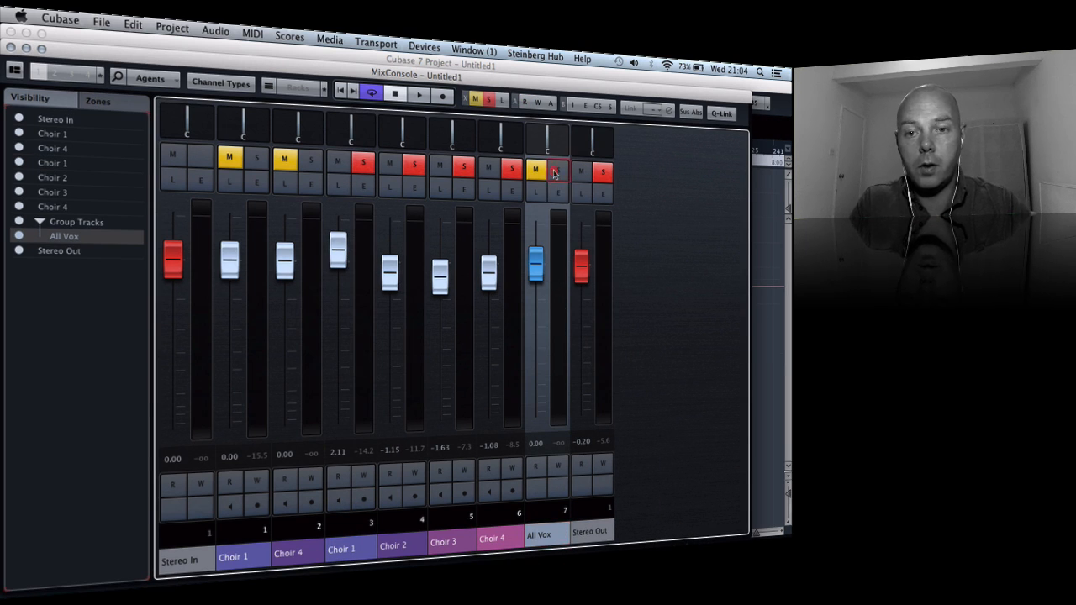
left_click(555, 174)
left_click(11, 33)
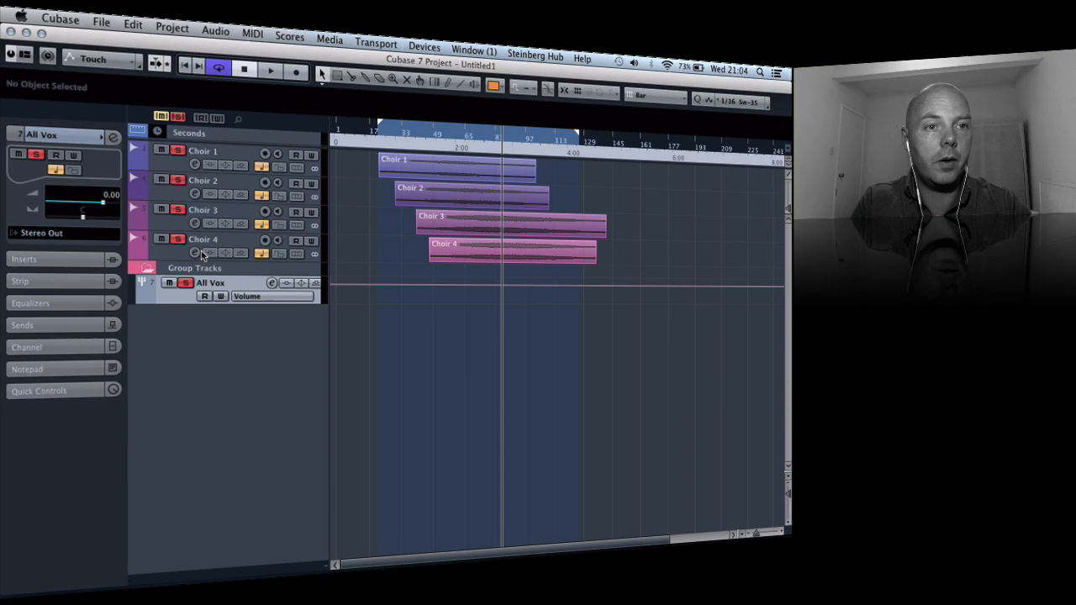
Step: Route the outputs of the Choir 1 and Choir 2 tracks to the All Vox group
left_click(242, 159)
left_click(100, 260)
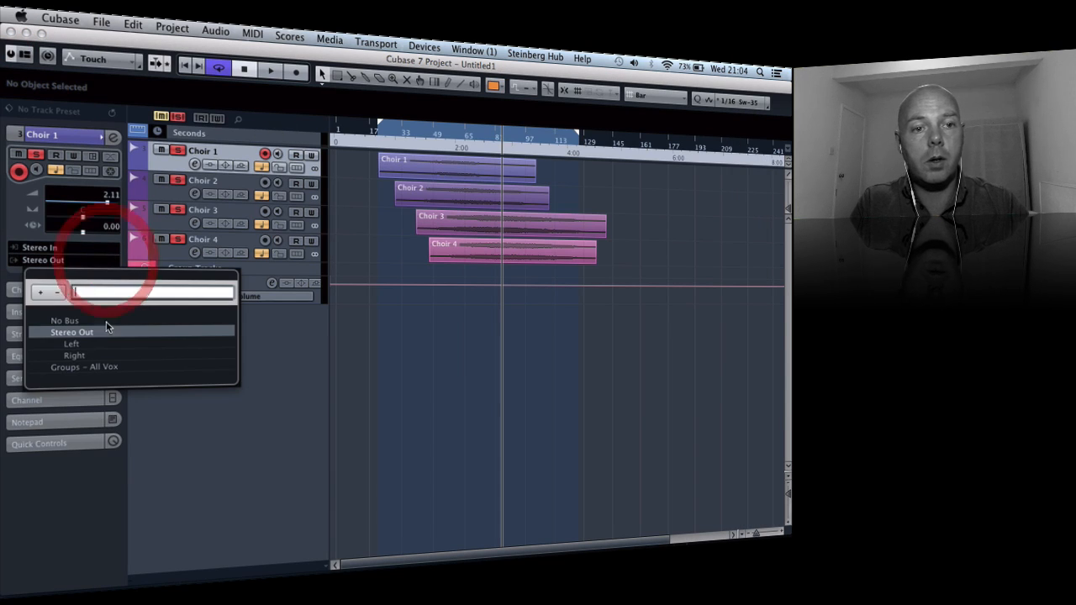
left_click(71, 368)
left_click(197, 183)
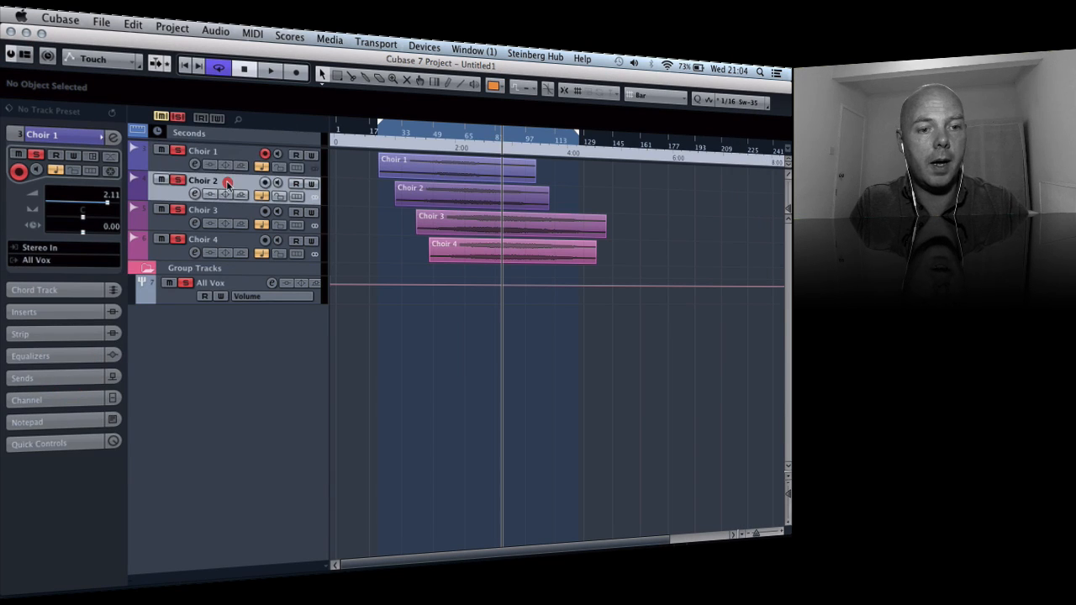
left_click(93, 262)
left_click(92, 366)
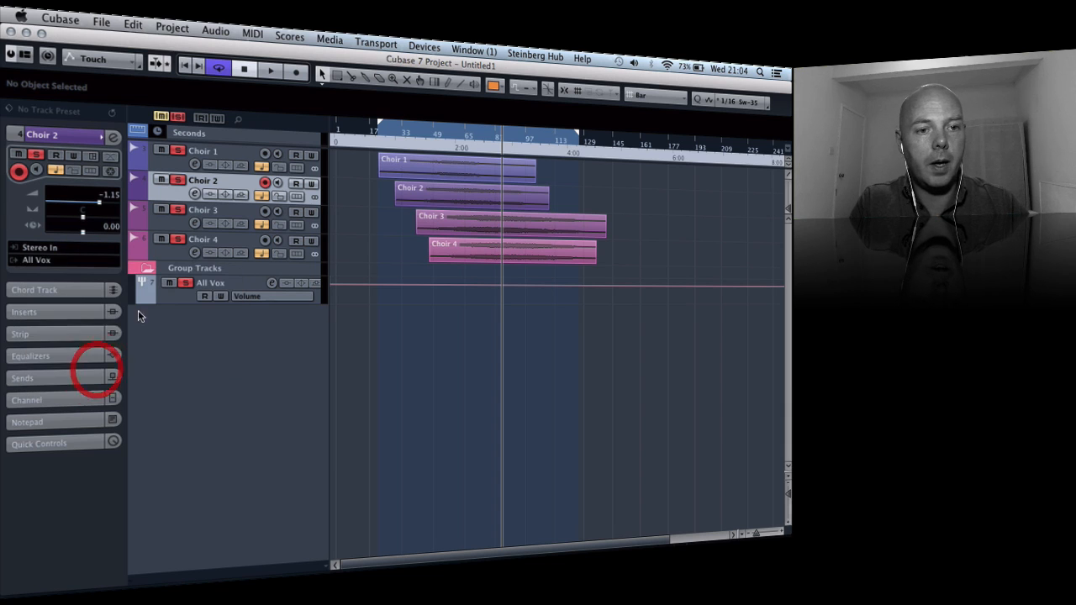
Step: Route the outputs of the Choir 3 and Choir 4 tracks to the All Vox group
left_click(213, 213)
left_click(101, 263)
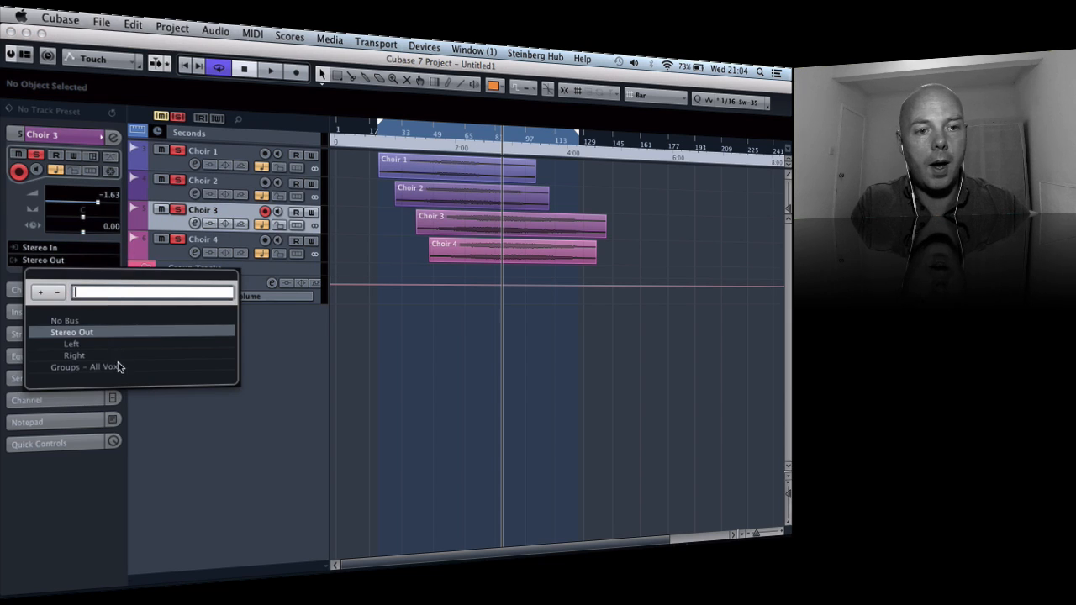
left_click(114, 366)
left_click(238, 238)
left_click(93, 260)
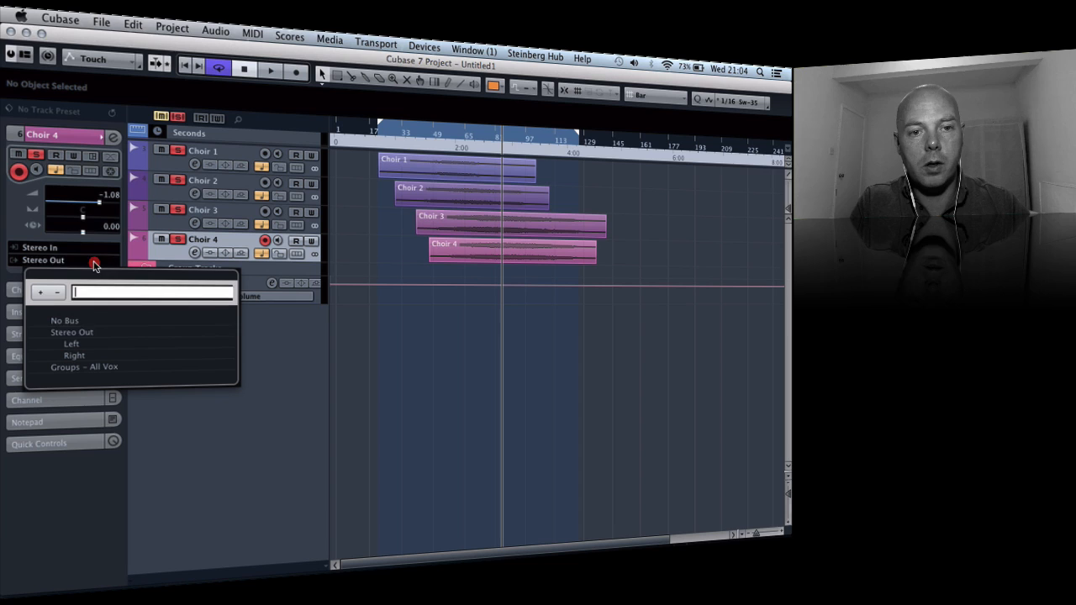
left_click(110, 367)
Step: Insert DualFilter in the first insert slot of the All Vox group, setting Position to -27.7 and Resonance to 2.9 during playback
left_click(235, 277)
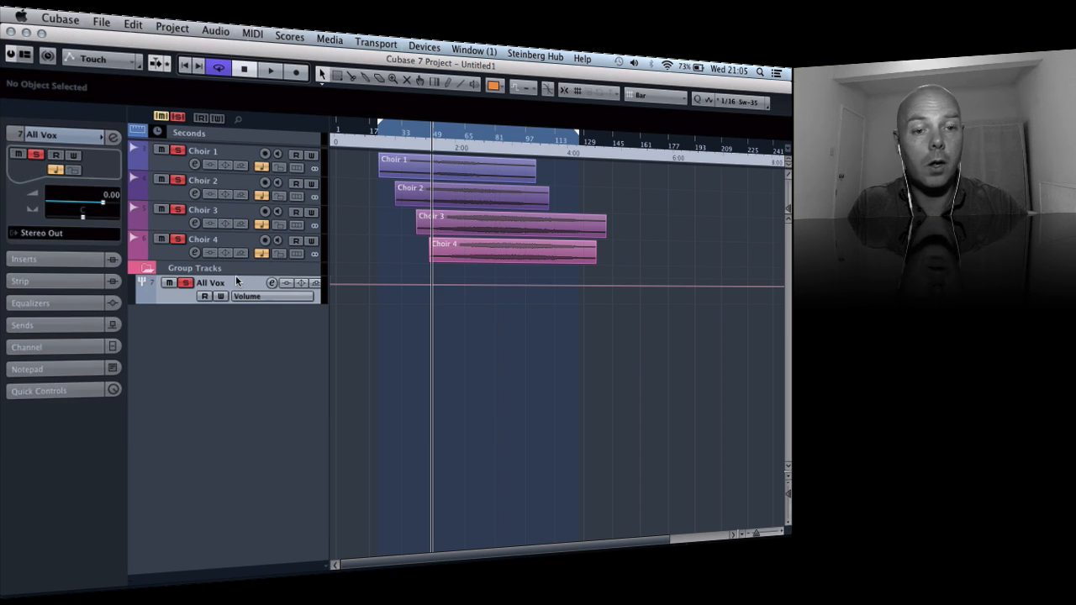
left_click(76, 260)
left_click(55, 186)
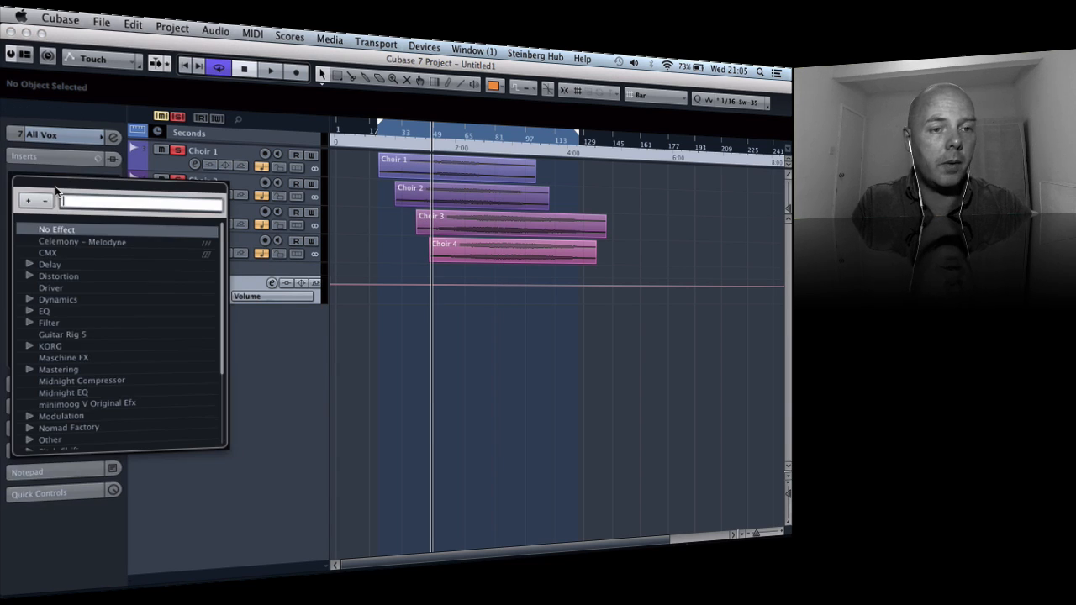
left_click(30, 323)
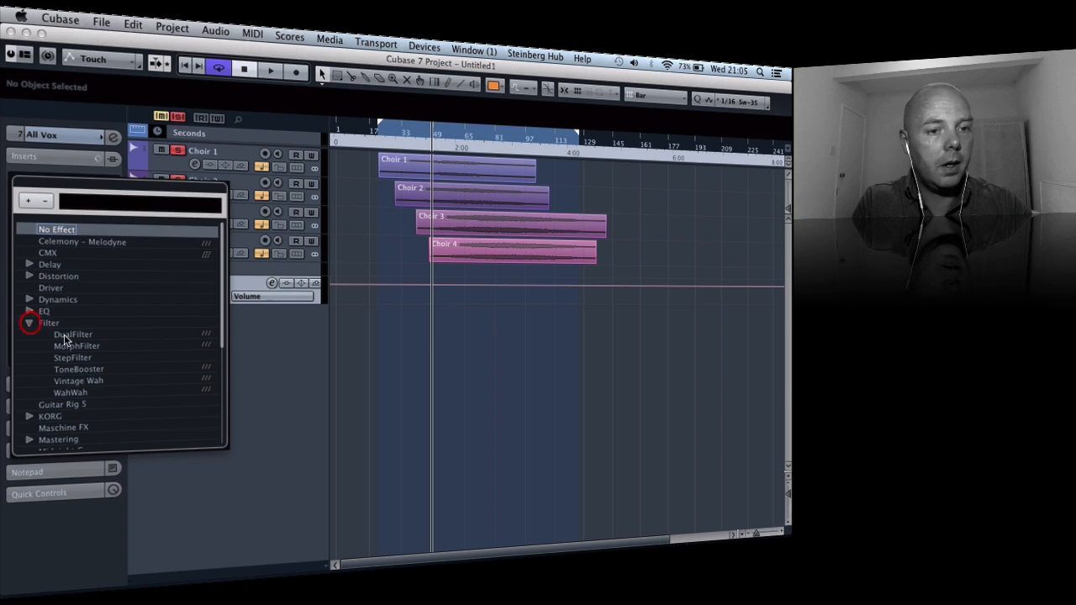
left_click(67, 337)
left_click_drag(460, 478, 470, 548)
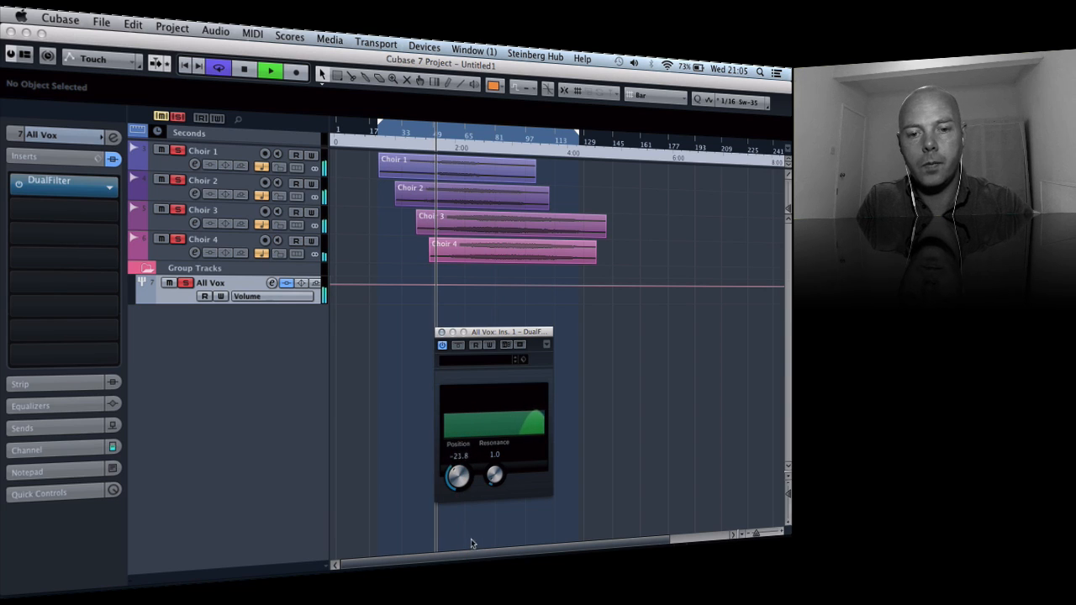
mouse_move(459, 478)
left_mouse_down()
mouse_move(463, 513)
mouse_move(455, 471)
mouse_move(456, 496)
mouse_move(498, 445)
mouse_move(459, 454)
mouse_move(468, 452)
mouse_move(471, 492)
mouse_move(464, 467)
left_mouse_up()
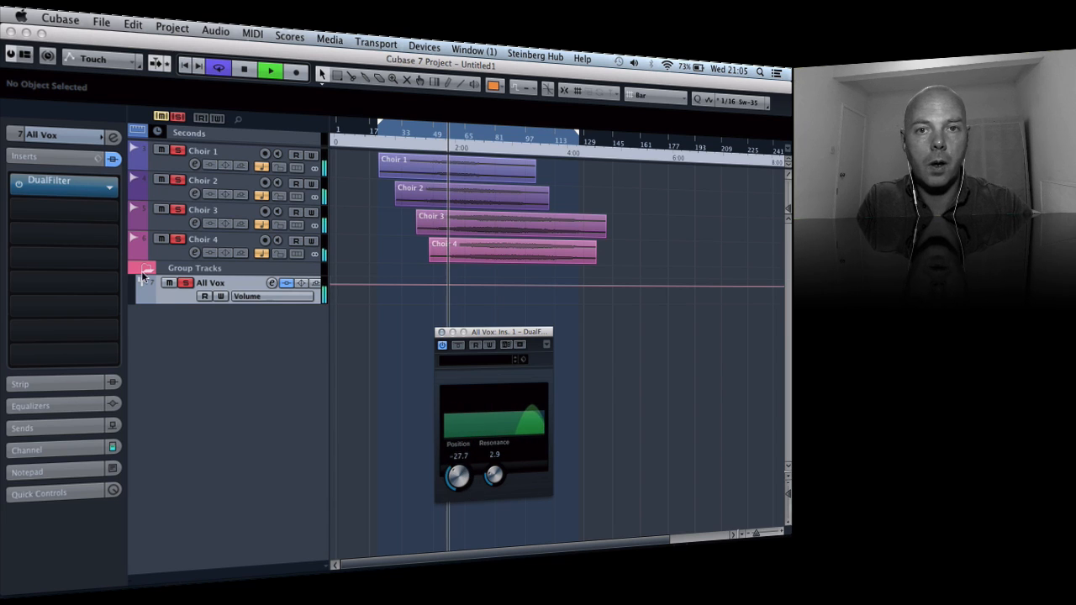
Step: Add PingPongDelay in the second insert slot of the All Vox group and set its delay time to 1/4
left_click(104, 215)
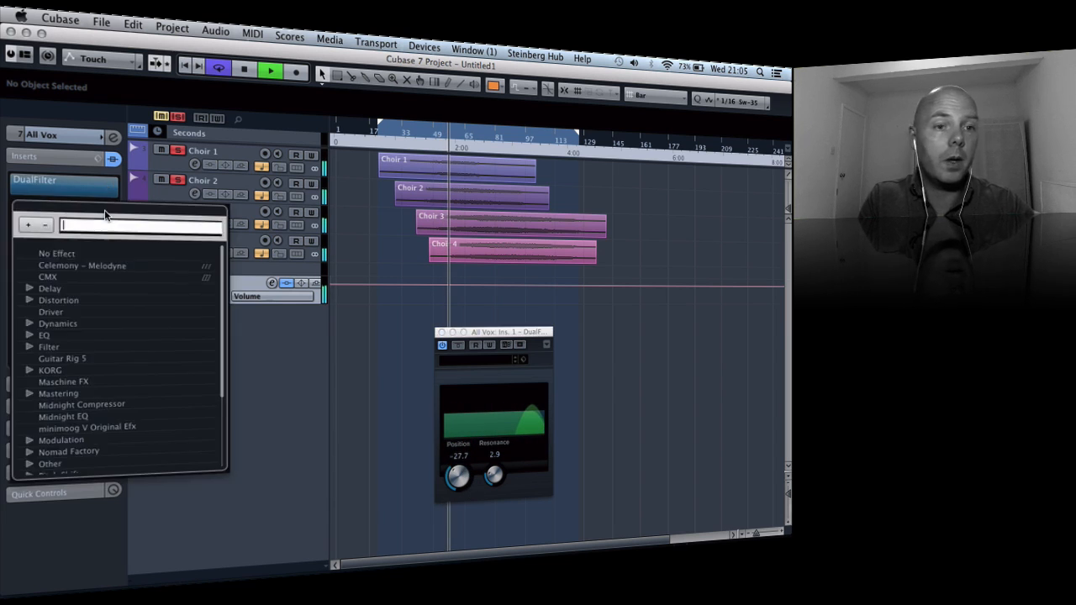
left_click(31, 289)
left_click(83, 323)
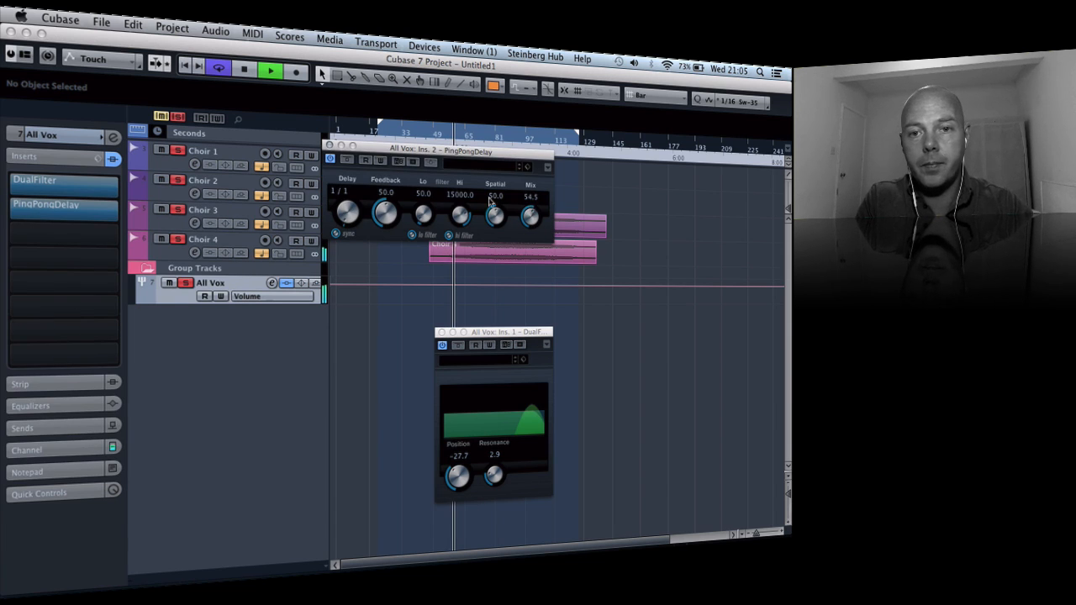
left_click_drag(348, 213, 346, 197)
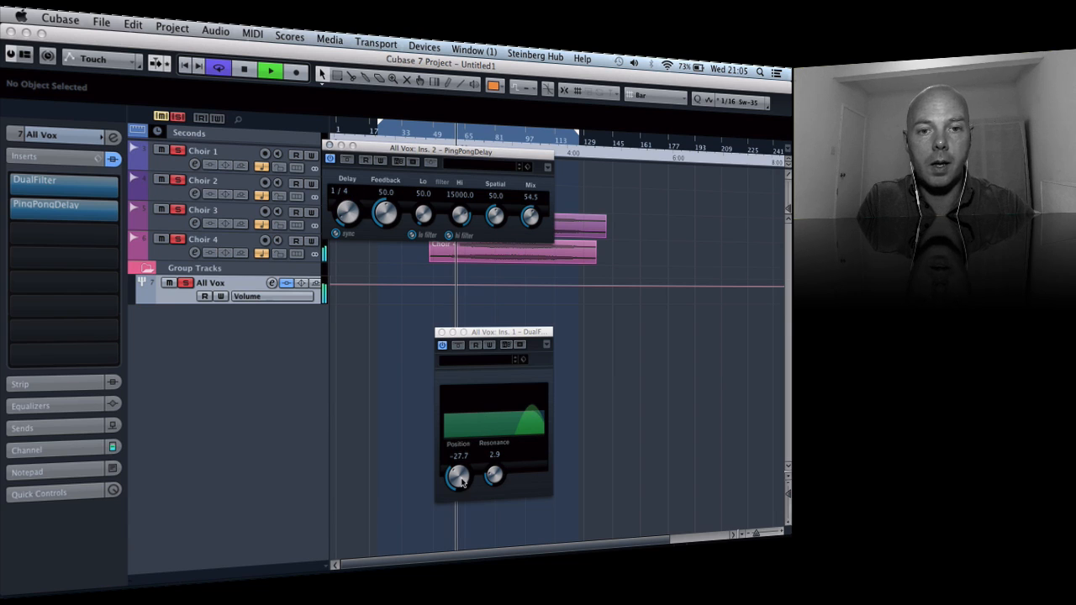
Step: Set the DualFilter Position to -39.6, stop playback, close both effect windows and select the Choir 1 track
mouse_move(462, 483)
left_mouse_down()
mouse_move(460, 457)
mouse_move(463, 496)
mouse_move(456, 473)
mouse_move(458, 486)
left_mouse_up()
key("space")
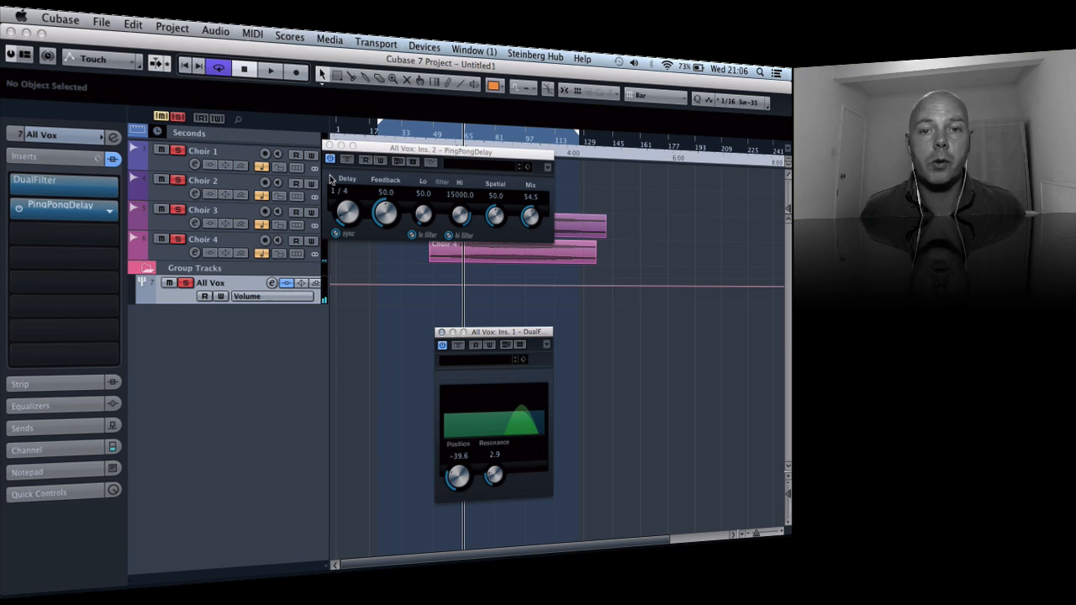
left_click(330, 146)
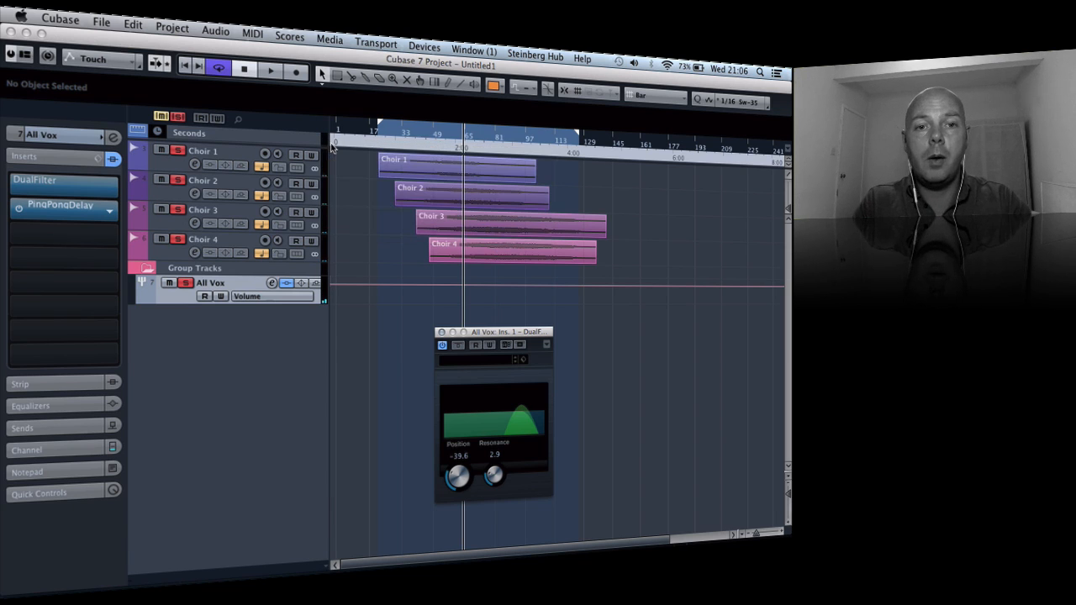
left_click(440, 332)
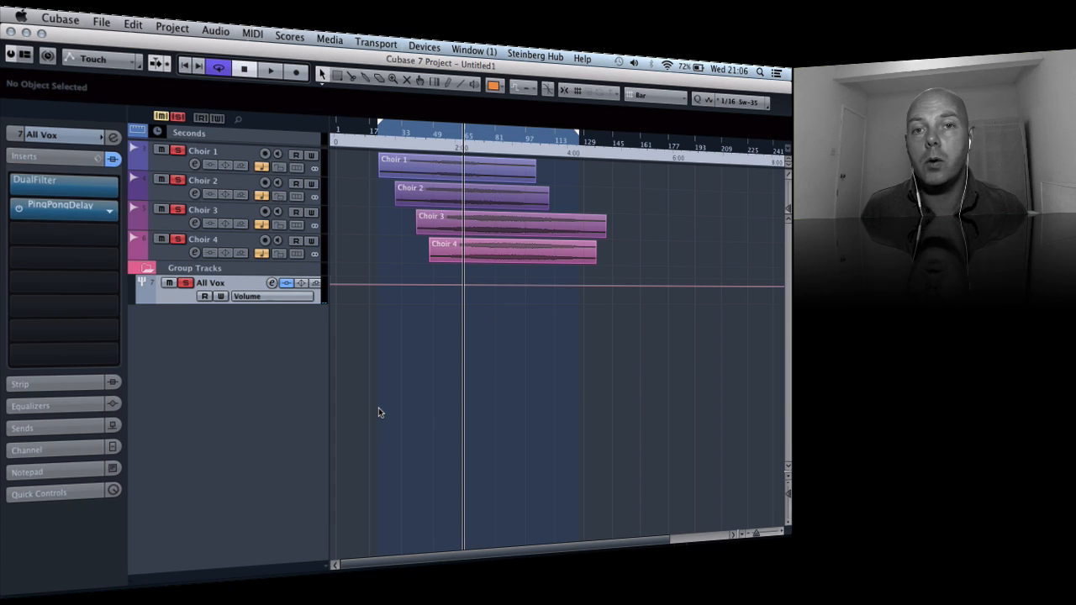
left_click(227, 155)
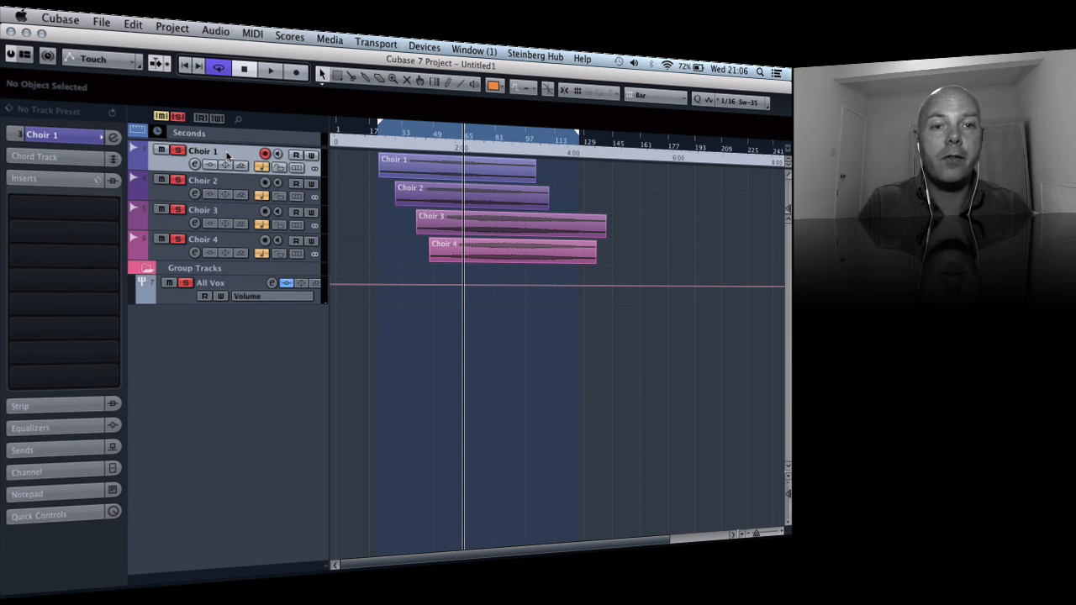